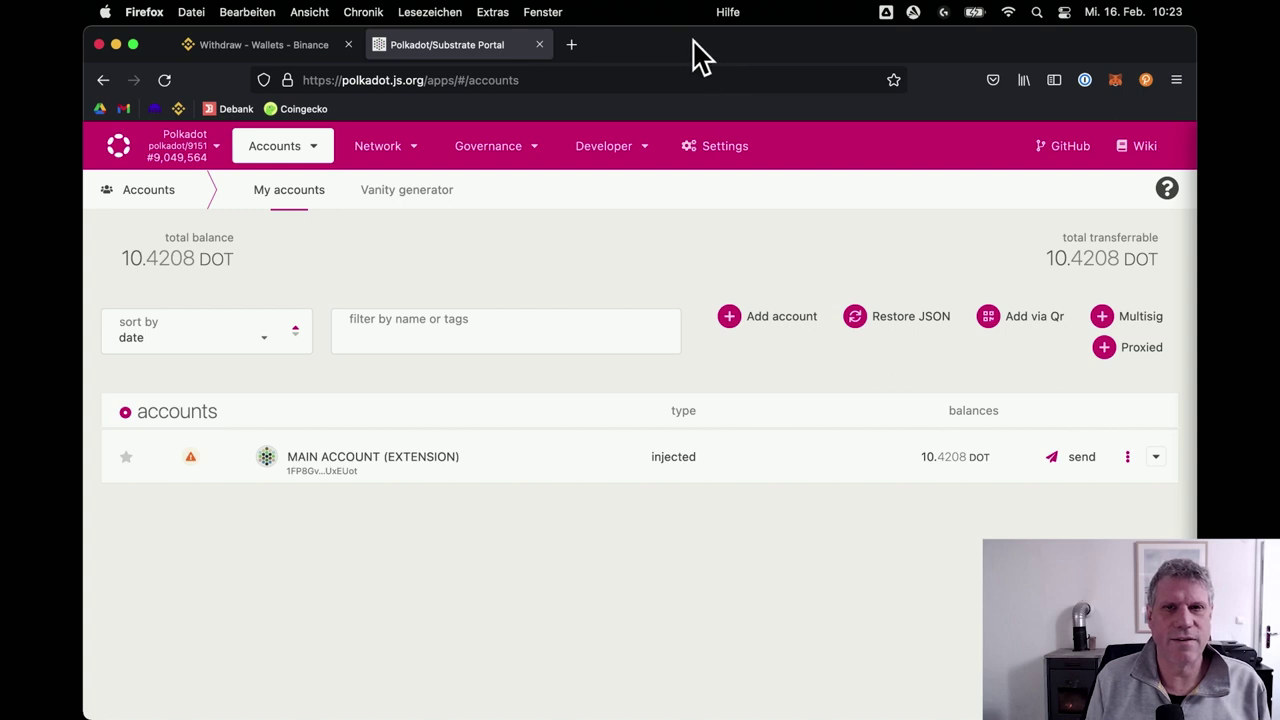
# Switch to the Binance withdrawal page and choose DOT (Polkadot) as the coin to withdraw.
pyautogui.click(297, 60)
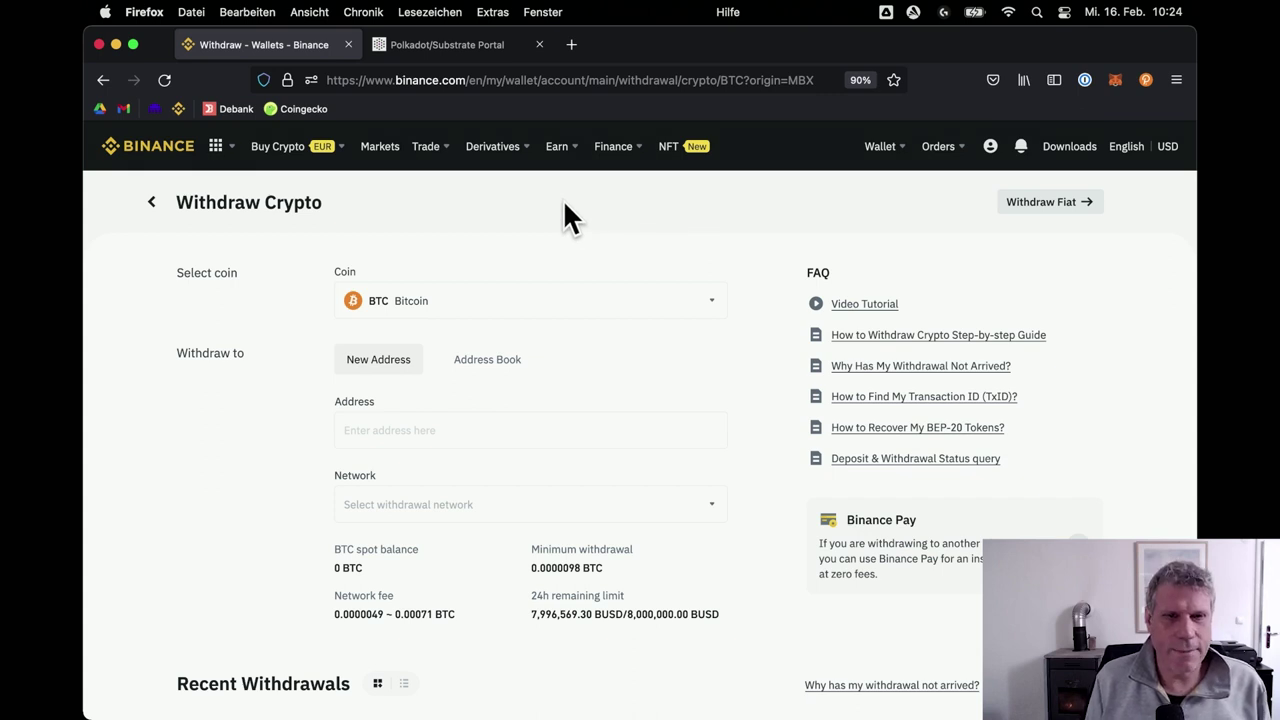
pyautogui.click(509, 302)
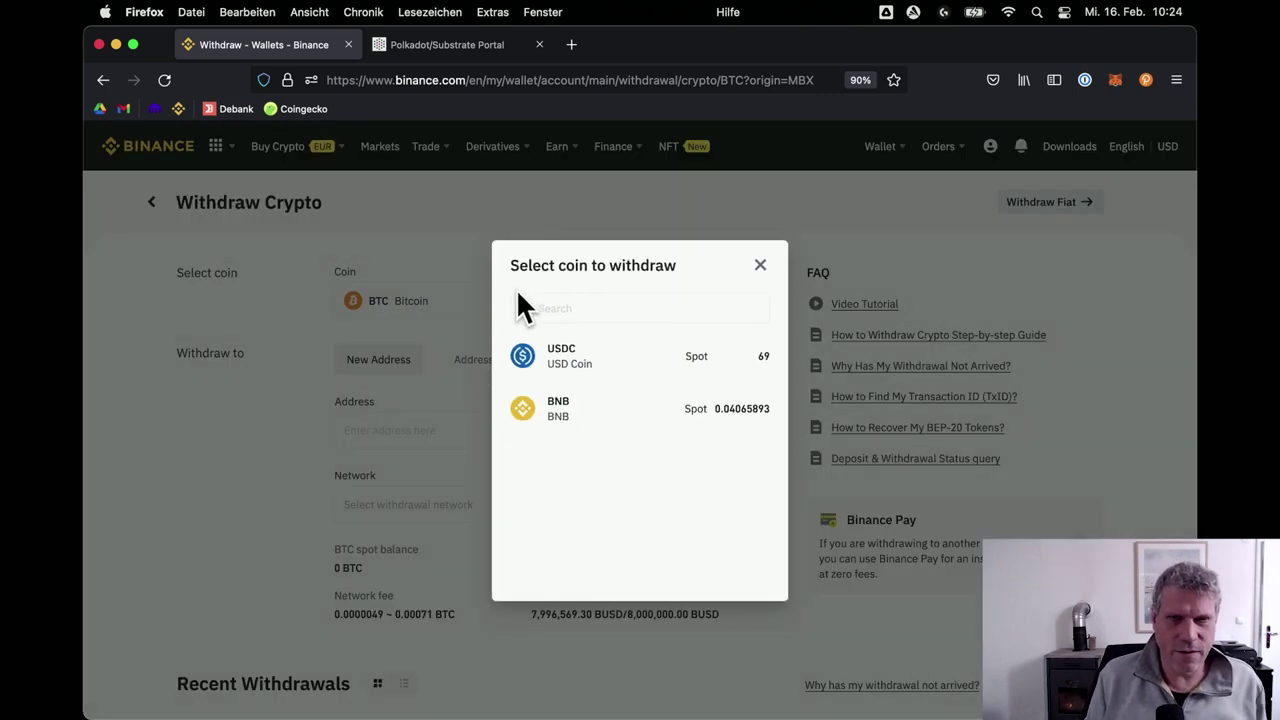
pyautogui.click(551, 311)
pyautogui.write('dot')
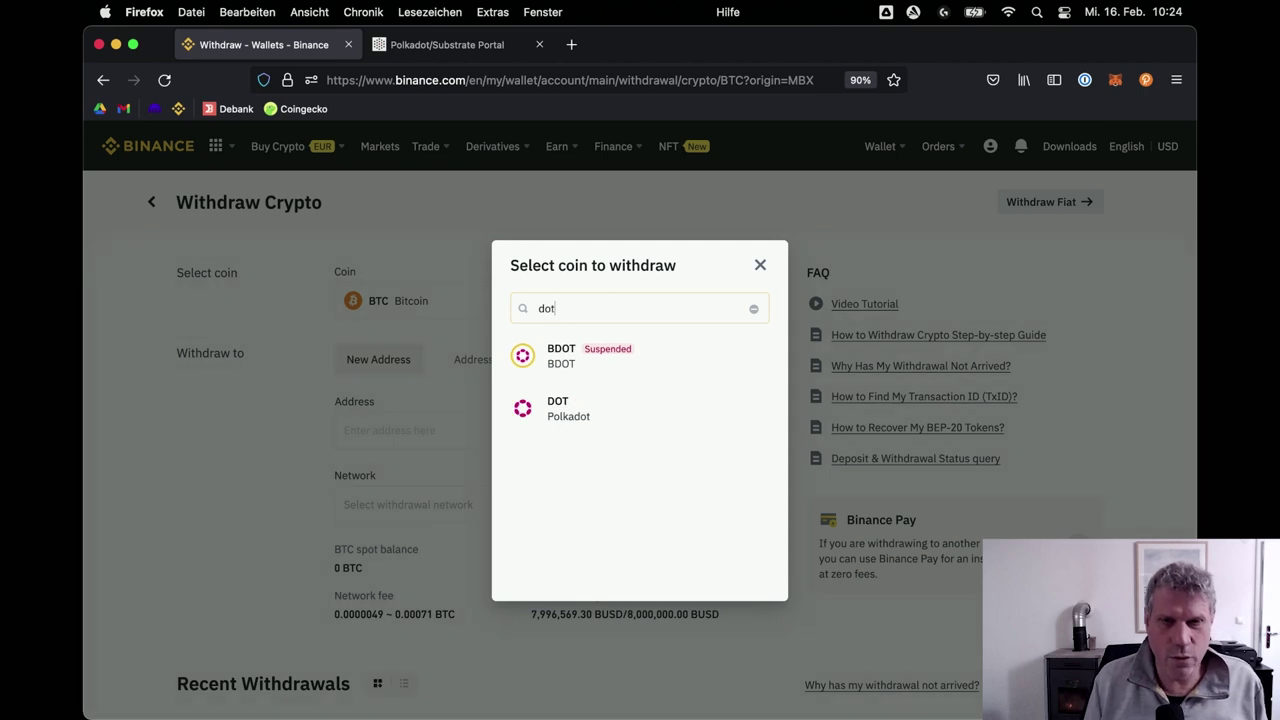
pyautogui.click(573, 405)
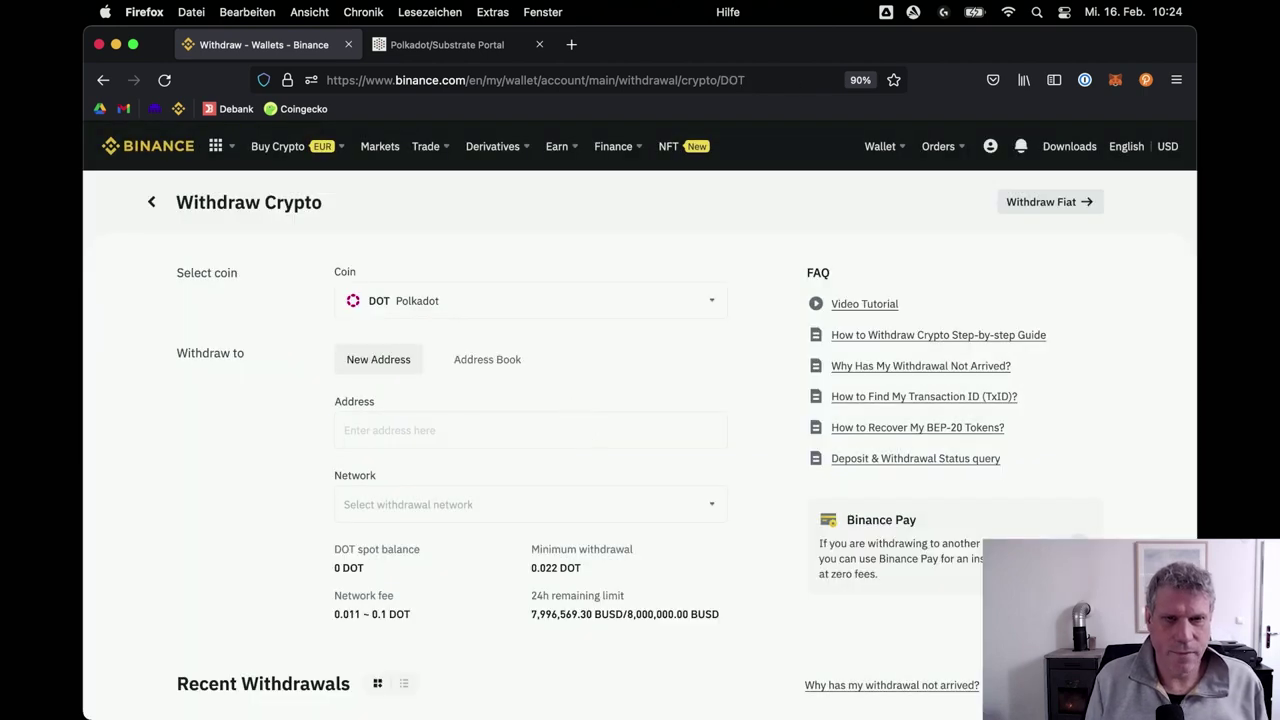
# In the Polkadot wallet extension, set the Main Account's chain to Polkadot Relay Chain and copy its address.
pyautogui.click(489, 432)
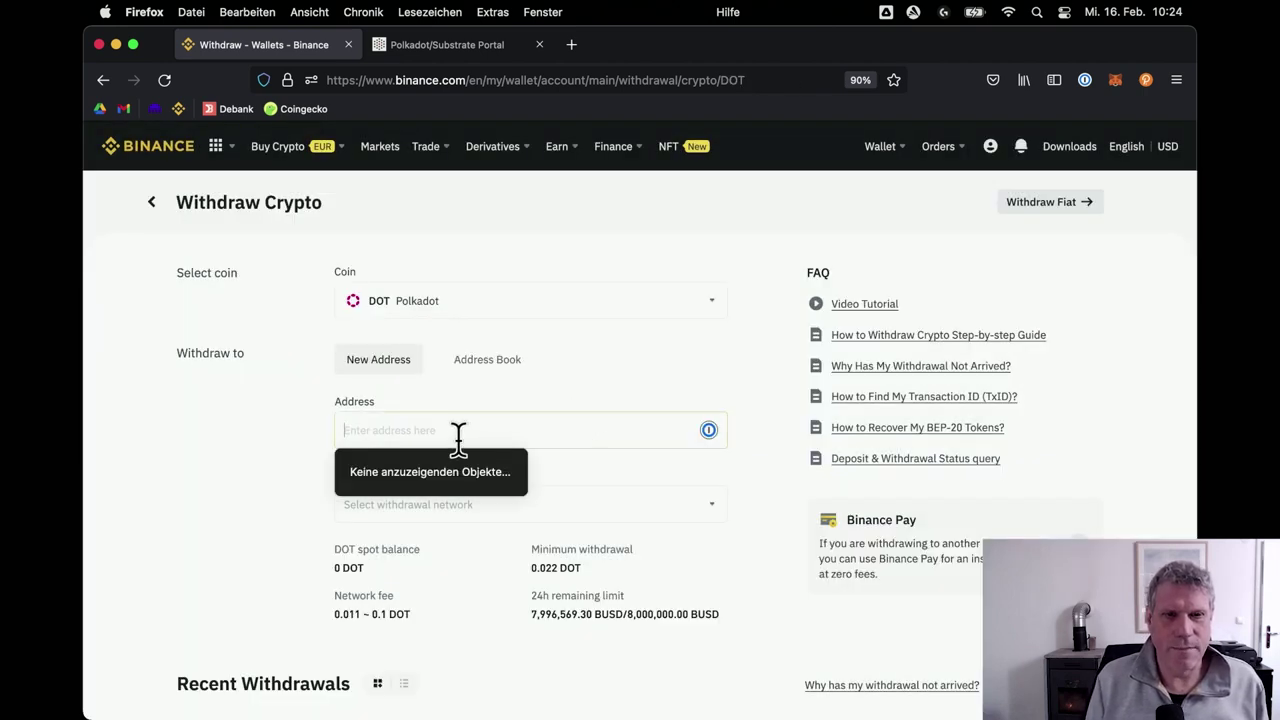
pyautogui.click(437, 47)
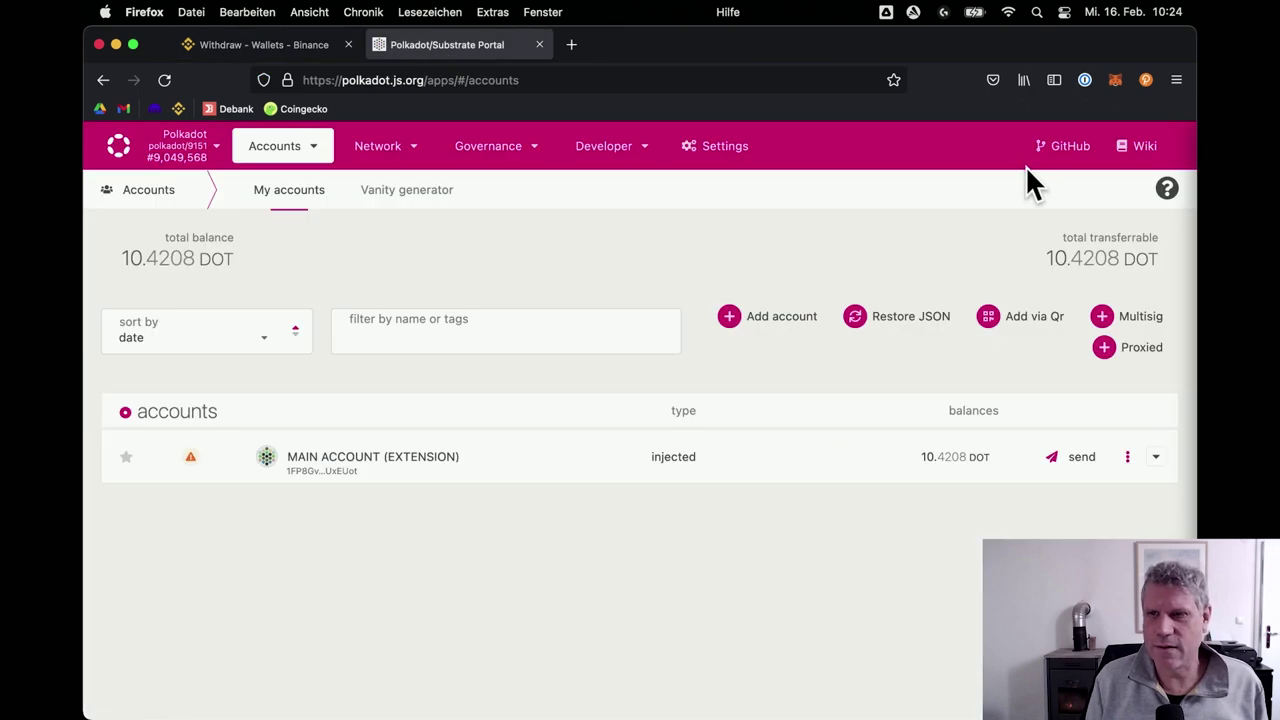
pyautogui.click(1145, 80)
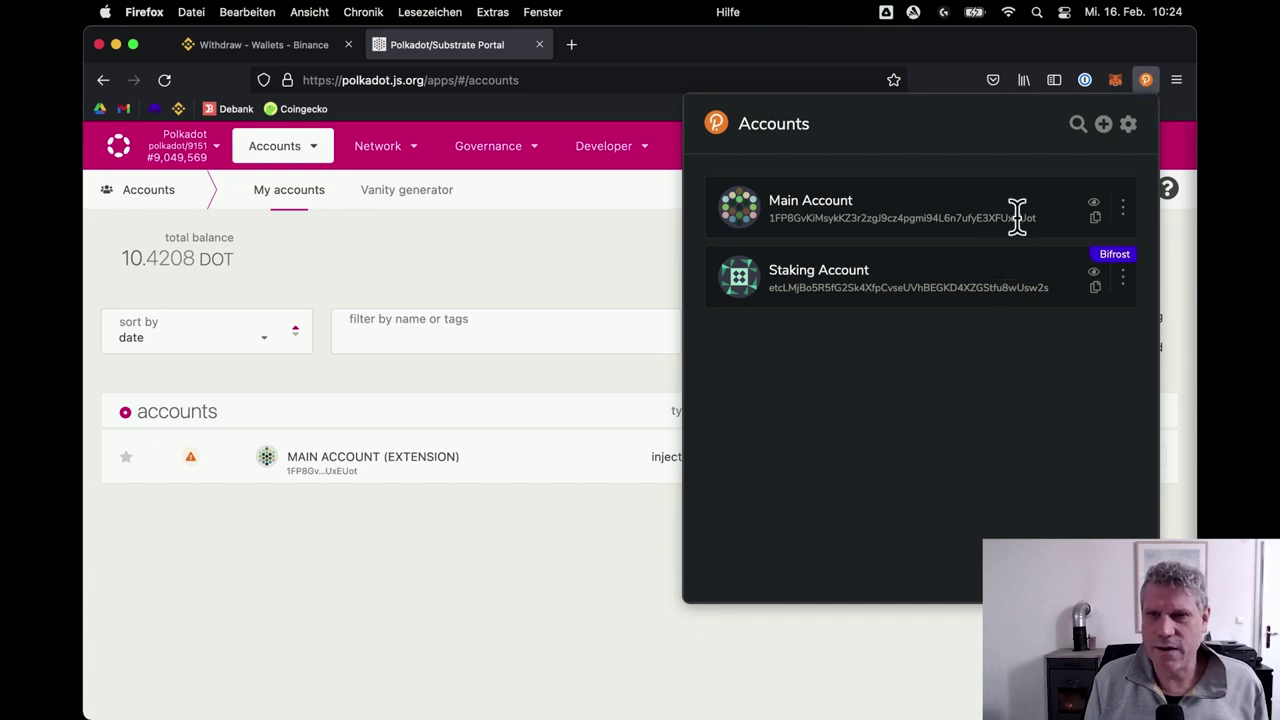
pyautogui.click(1120, 212)
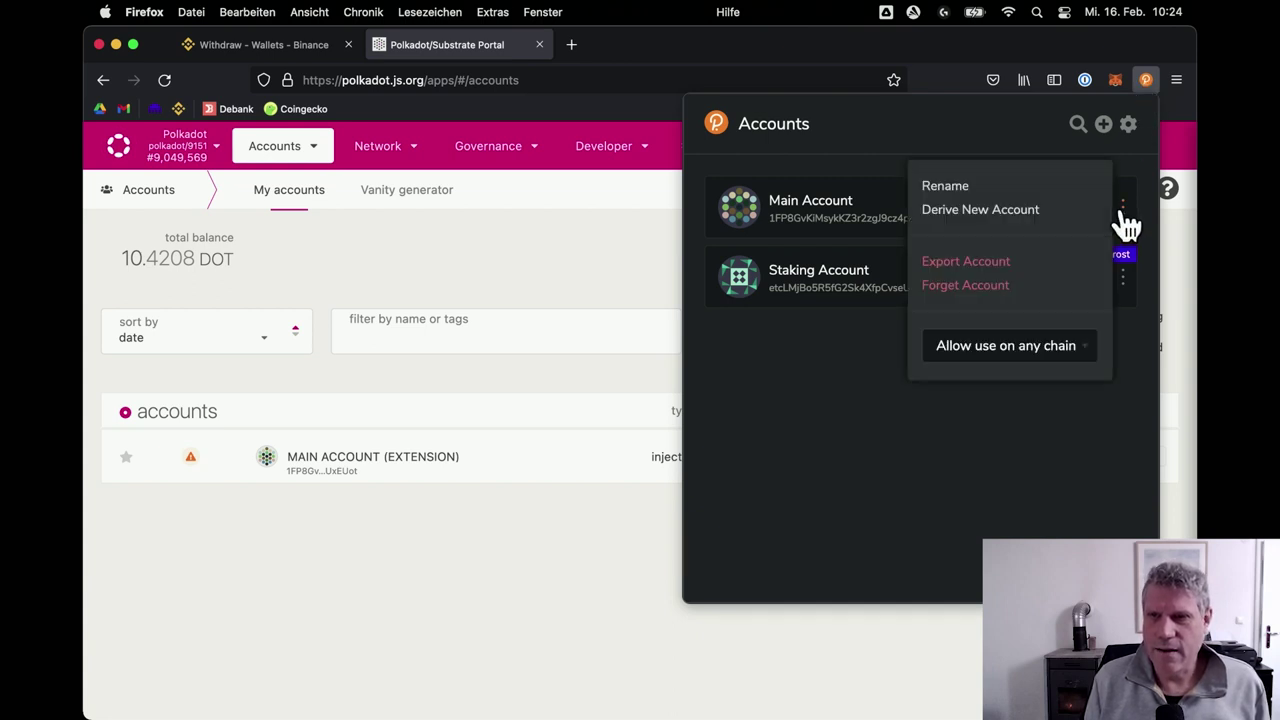
pyautogui.click(1068, 345)
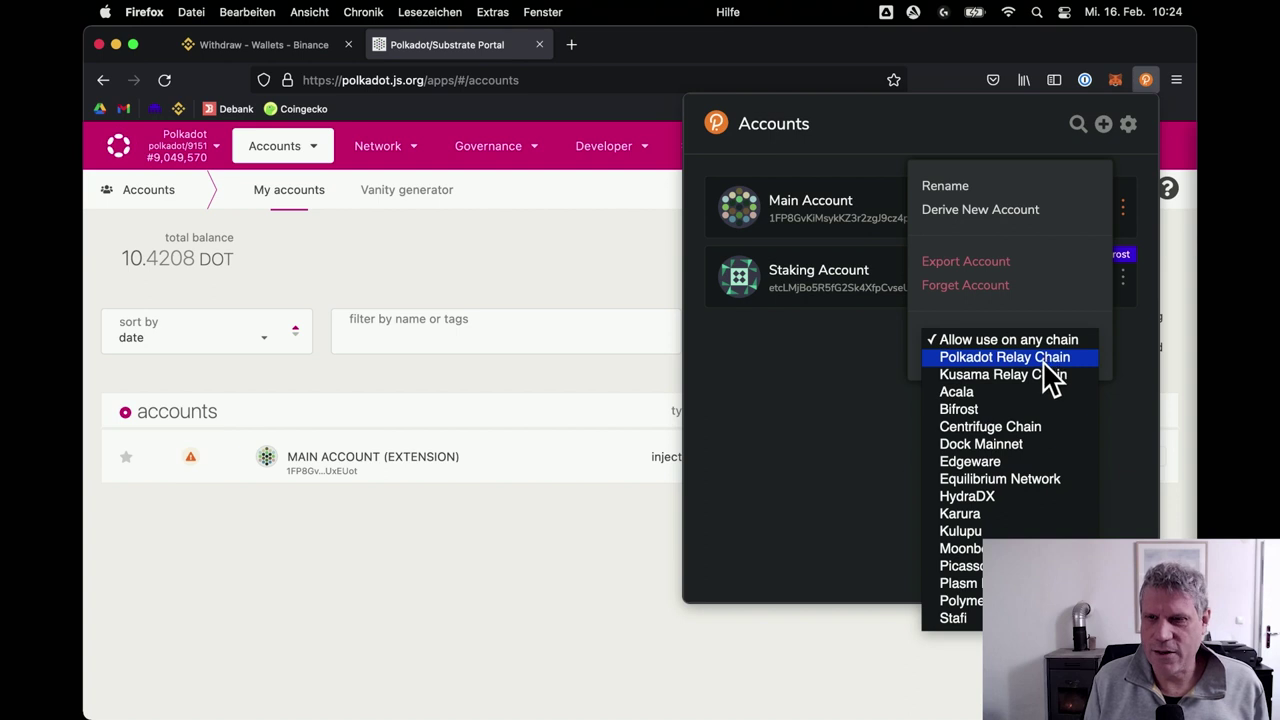
pyautogui.click(1045, 360)
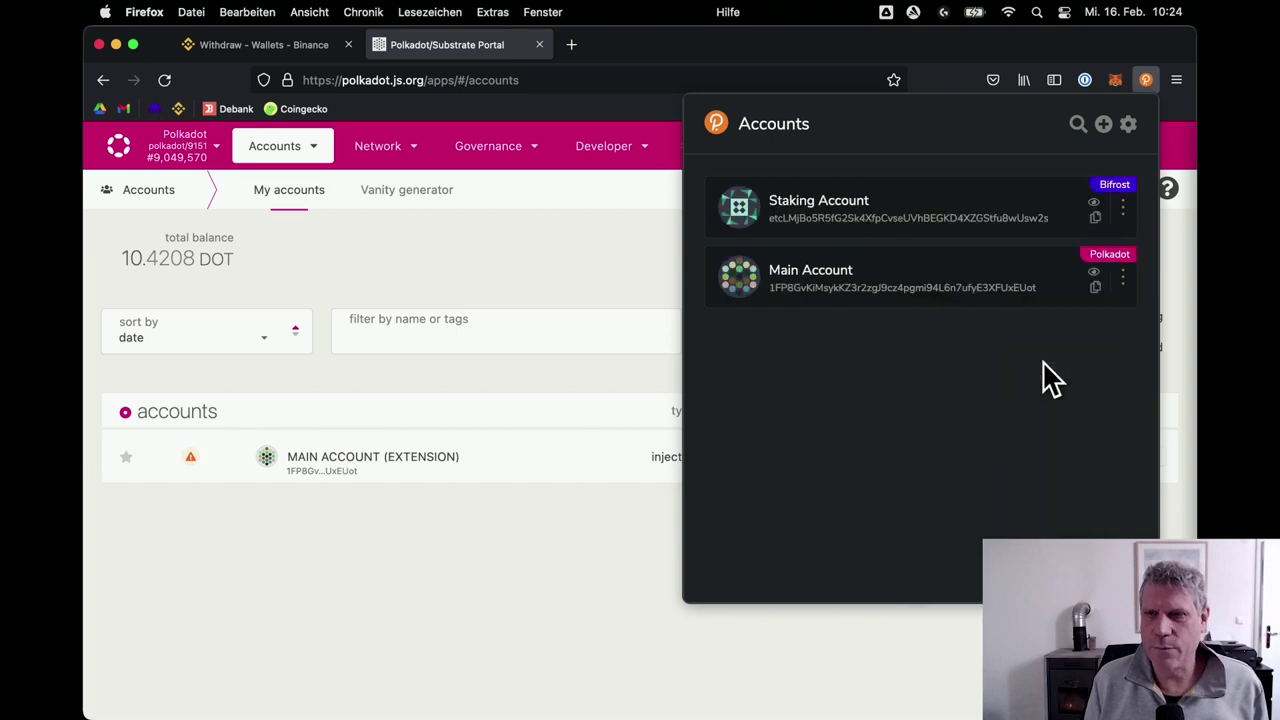
pyautogui.click(1095, 288)
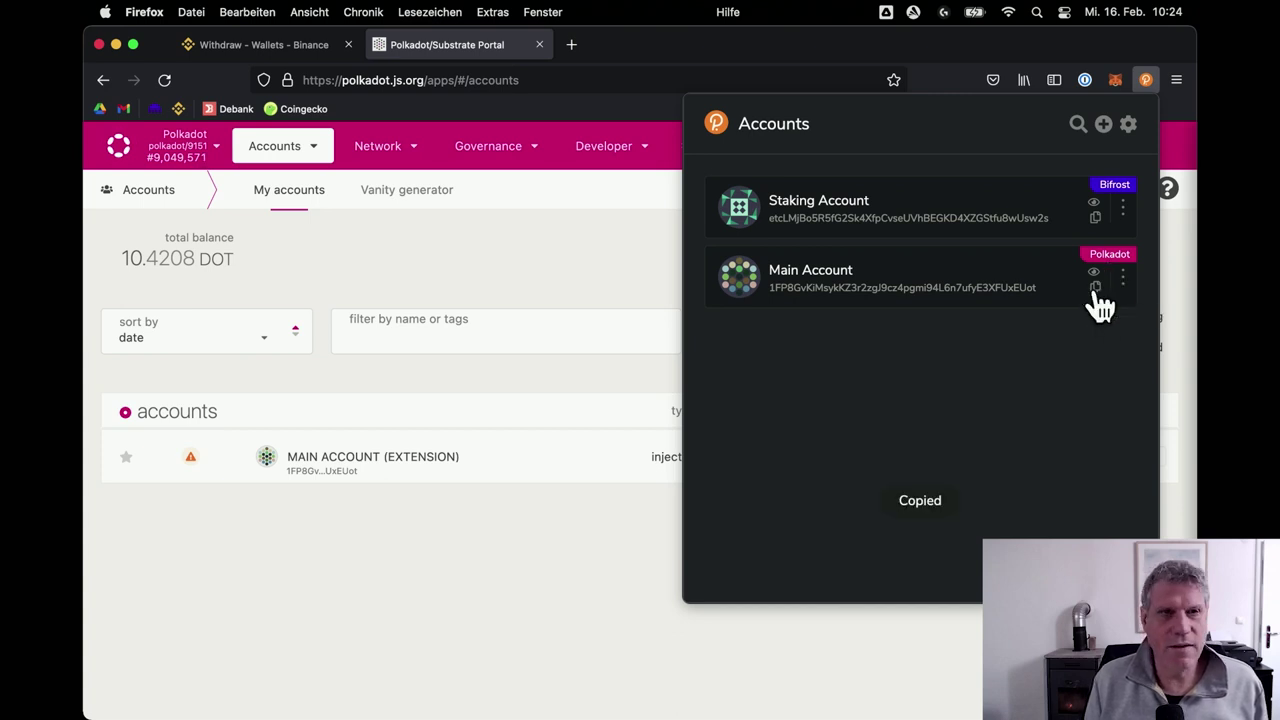
# Return to the Binance withdrawal form and paste the copied Polkadot wallet address as the DOT destination.
pyautogui.click(257, 50)
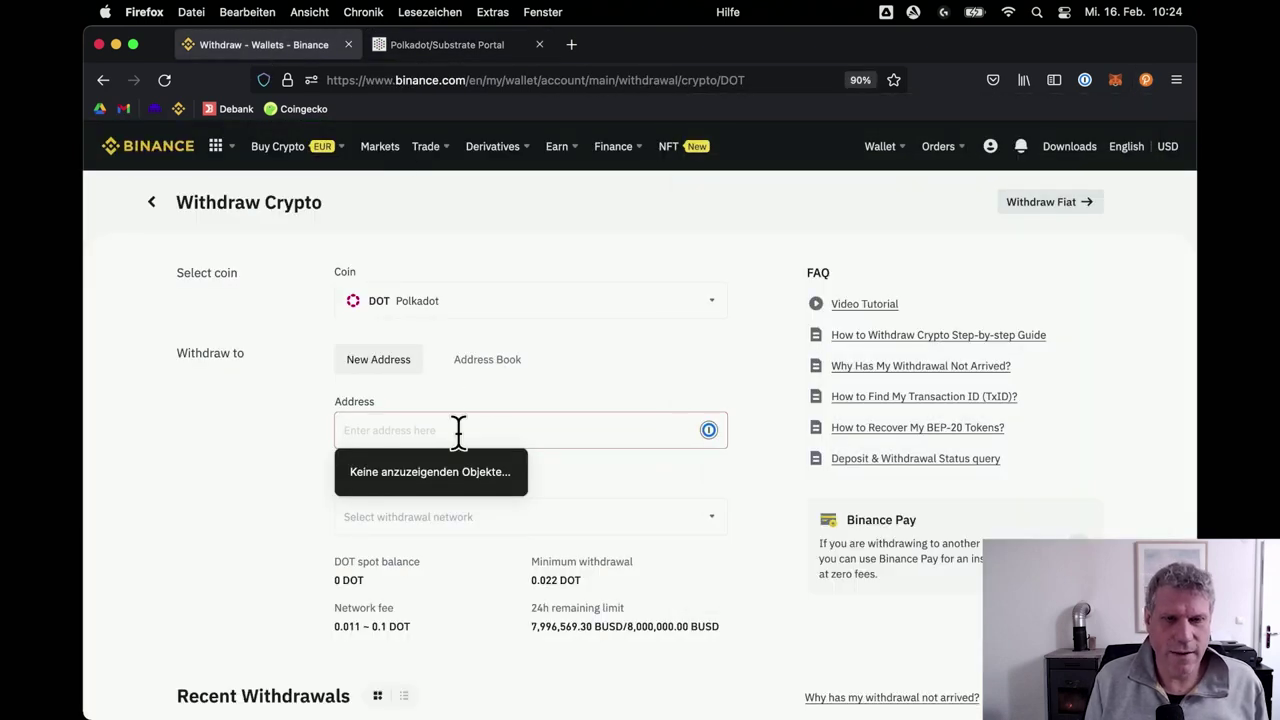
pyautogui.press('super+v')
pyautogui.click(279, 503)
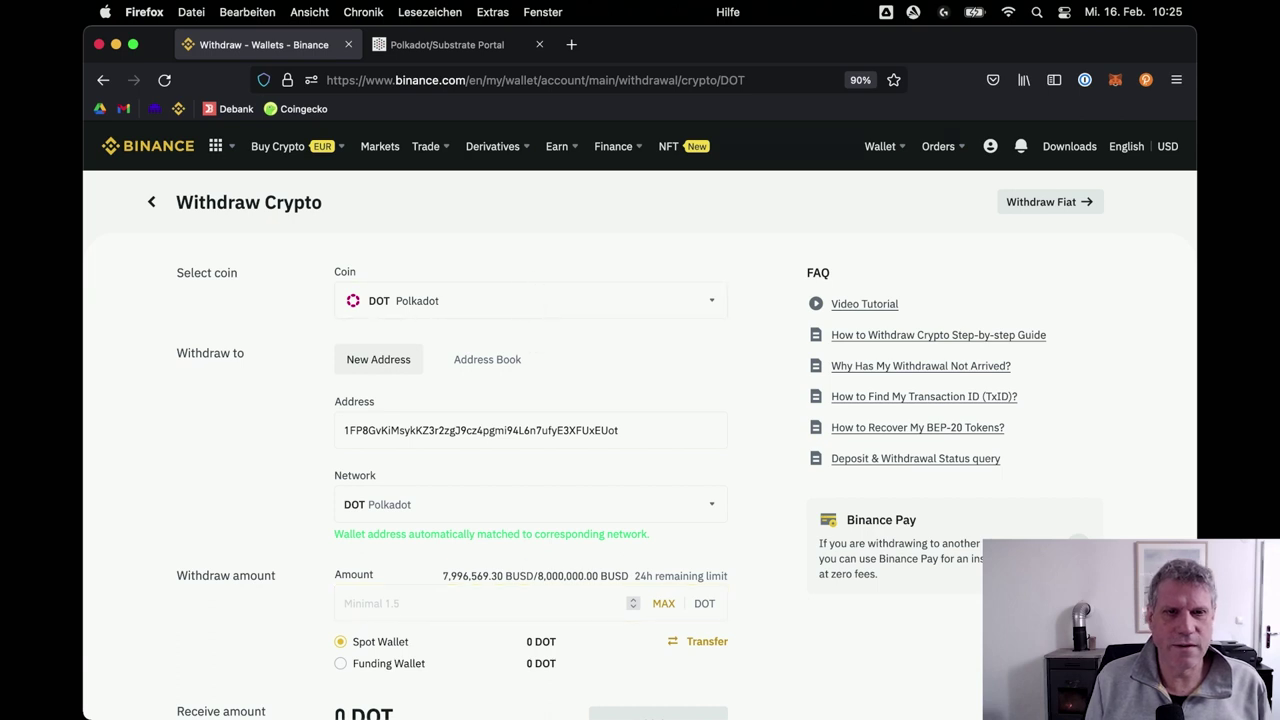
# Search for "aca" and change the coin to withdraw to ACA (Acala Token).
pyautogui.click(514, 304)
pyautogui.write('aca')
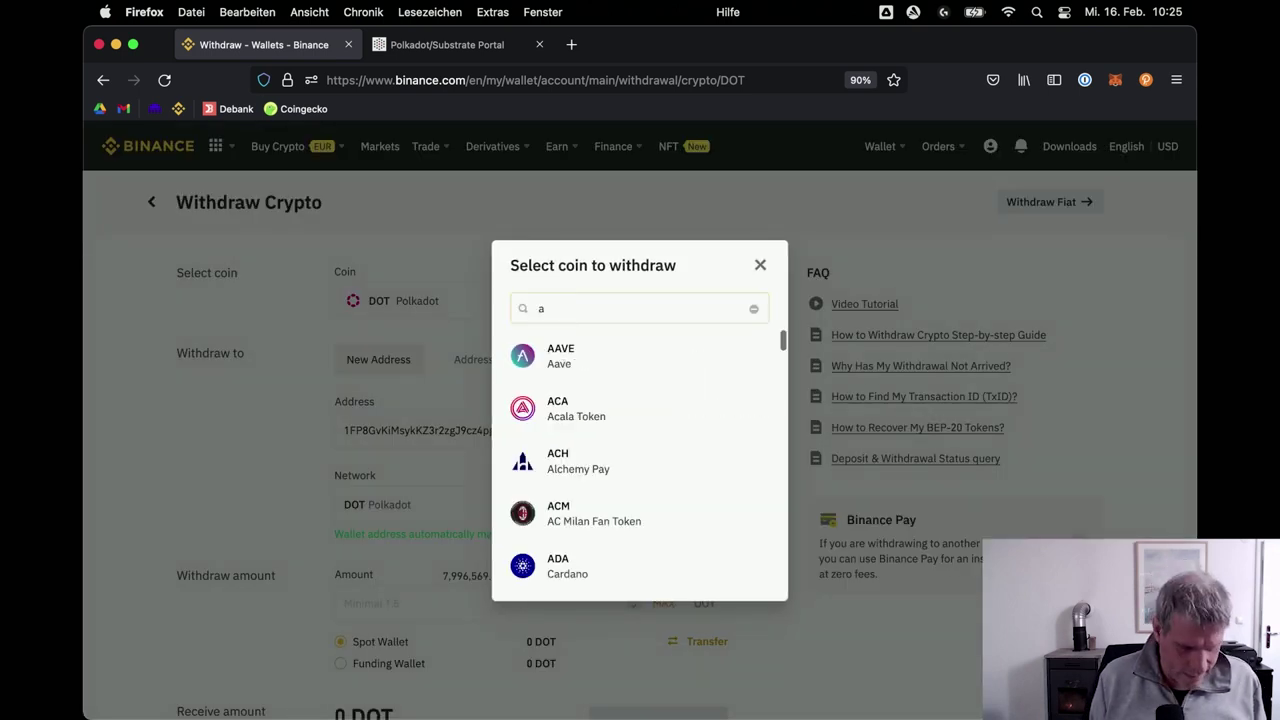
pyautogui.click(562, 356)
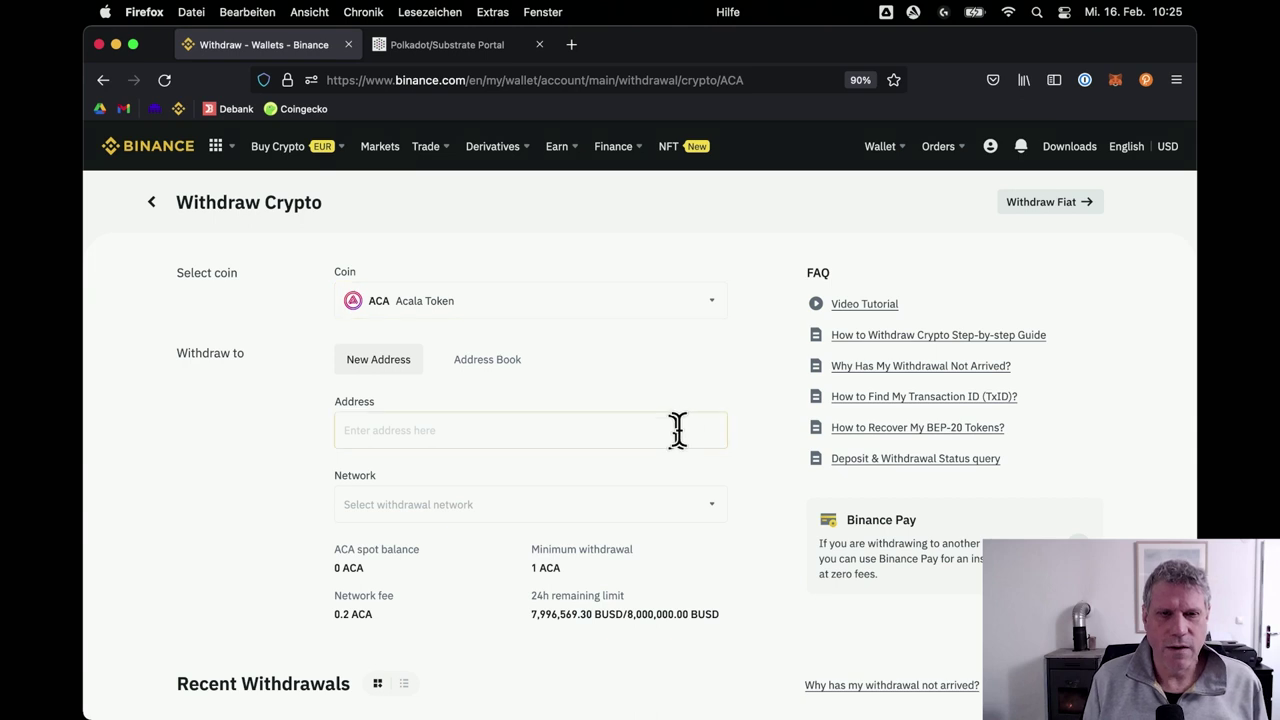
# In the Polkadot wallet extension, switch the Main Account's chain to Acala and copy its address.
pyautogui.click(468, 46)
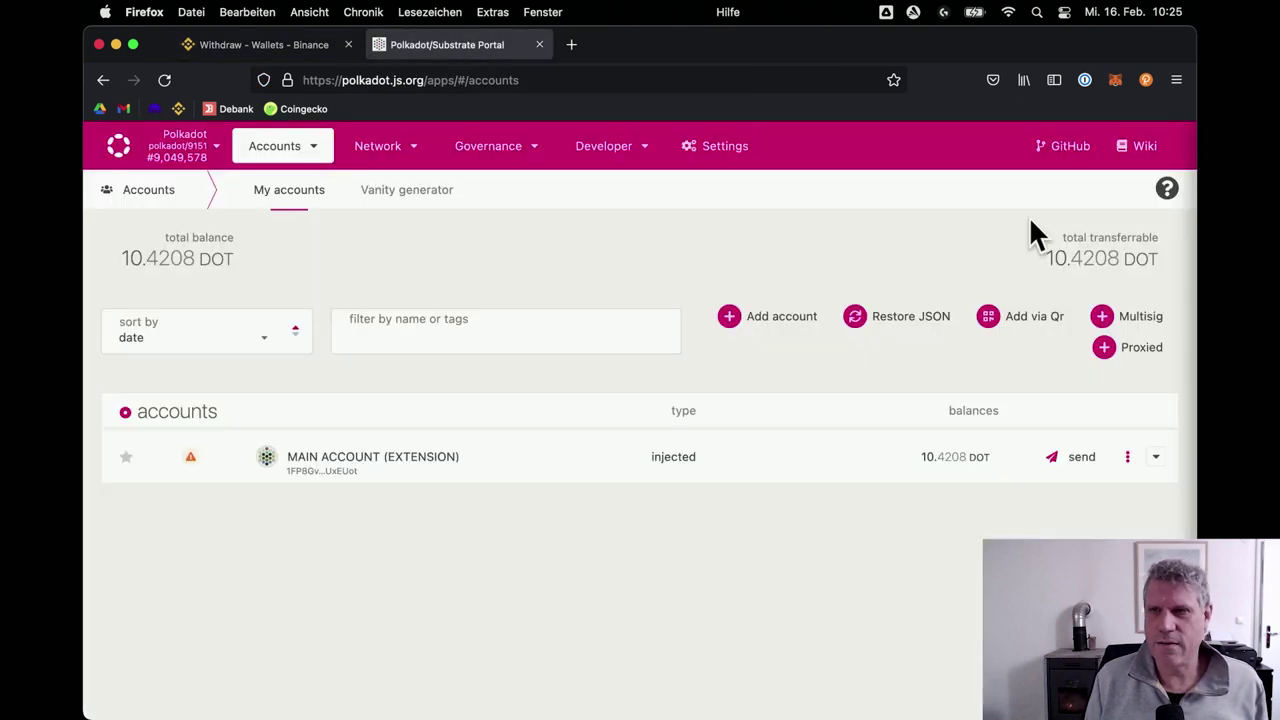
pyautogui.click(1145, 82)
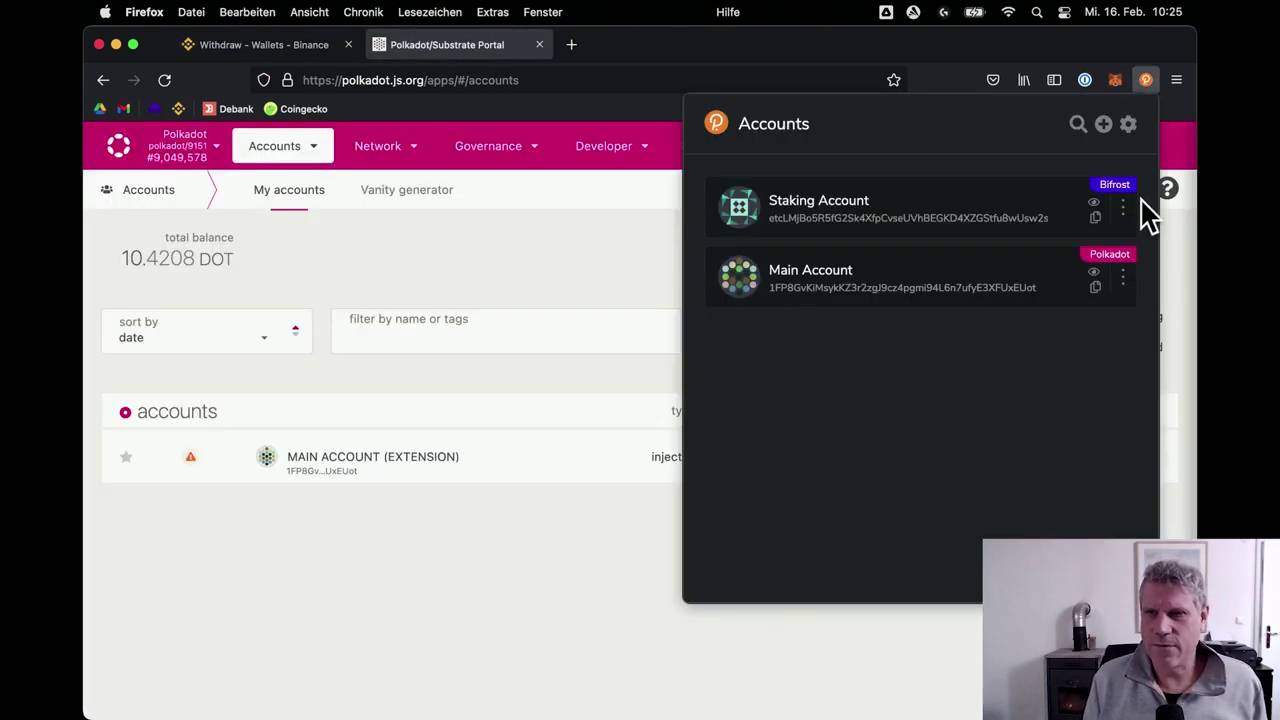
pyautogui.click(1122, 278)
pyautogui.click(1057, 432)
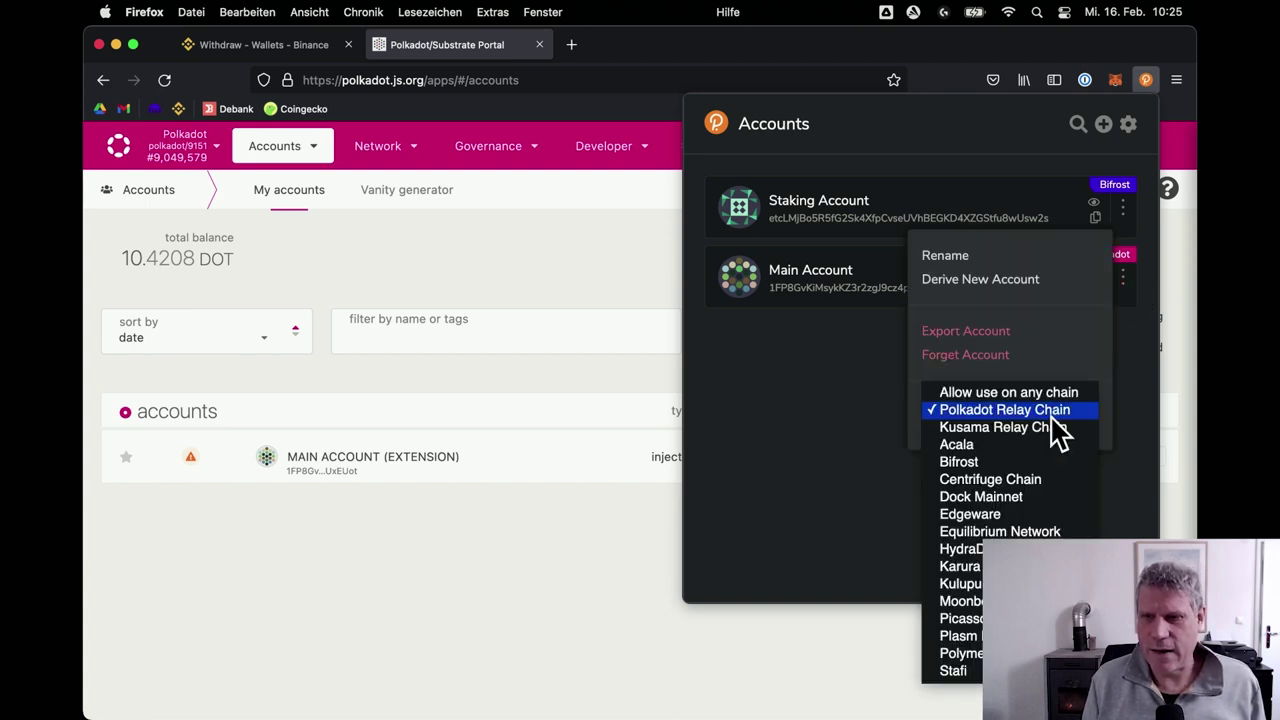
pyautogui.click(1040, 447)
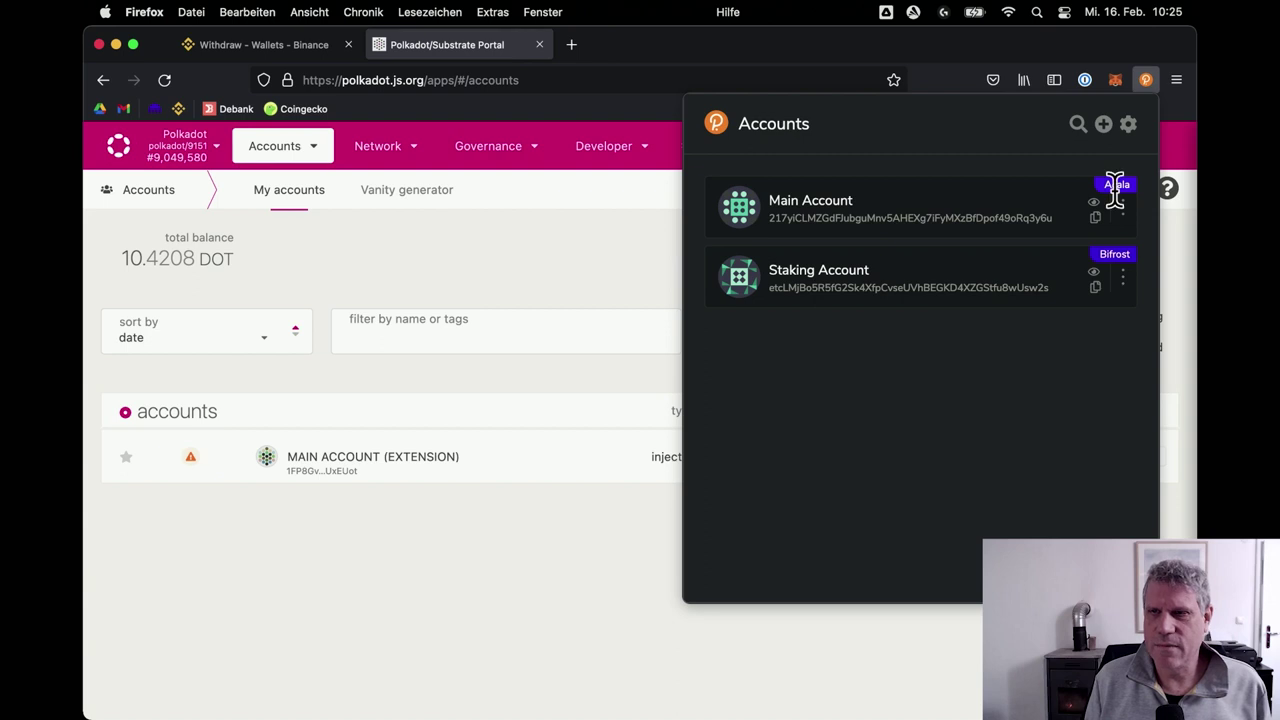
pyautogui.click(1095, 218)
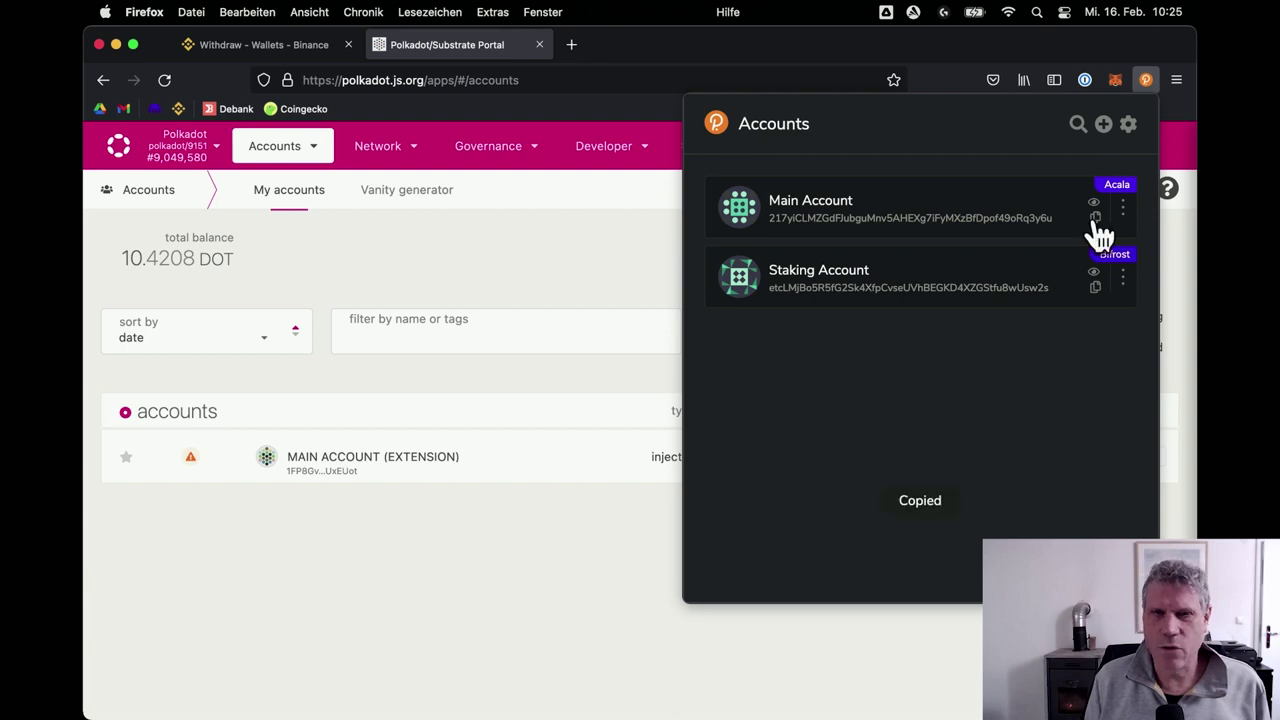
# Return to the Binance withdrawal form and paste the copied Acala wallet address as the ACA destination.
pyautogui.click(295, 48)
pyautogui.click(516, 425)
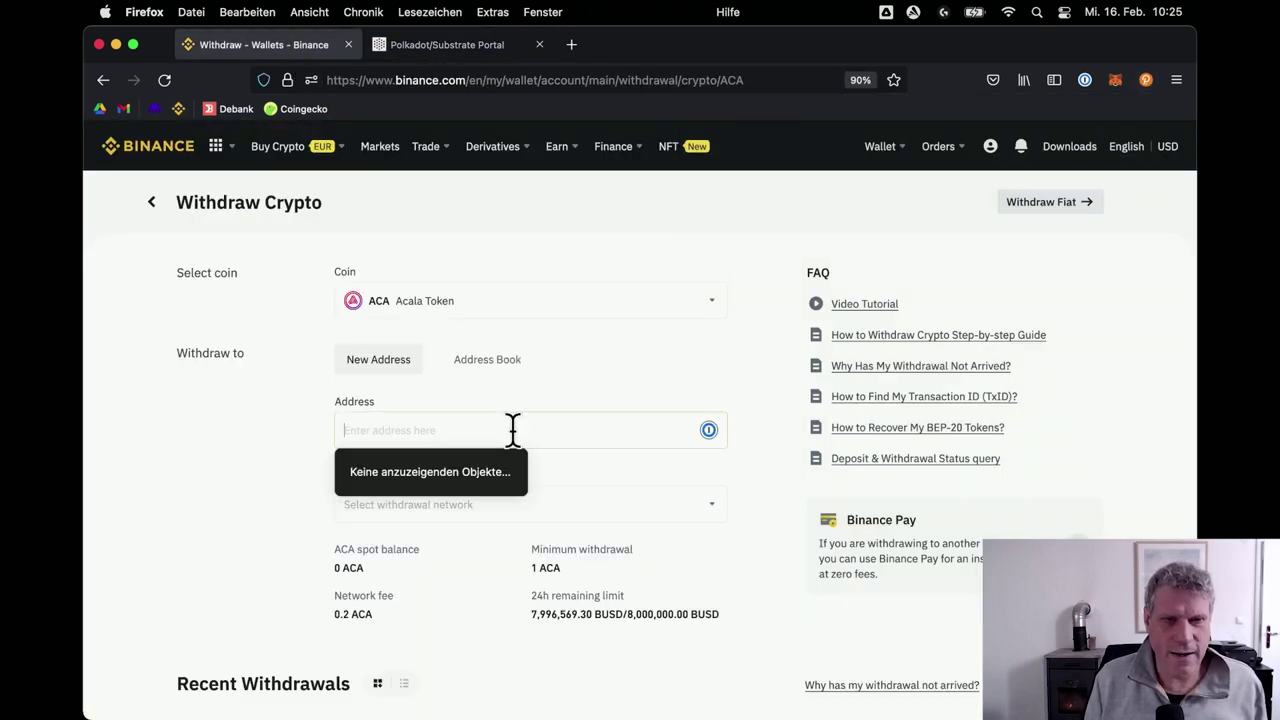
pyautogui.press('super+v')
pyautogui.click(240, 507)
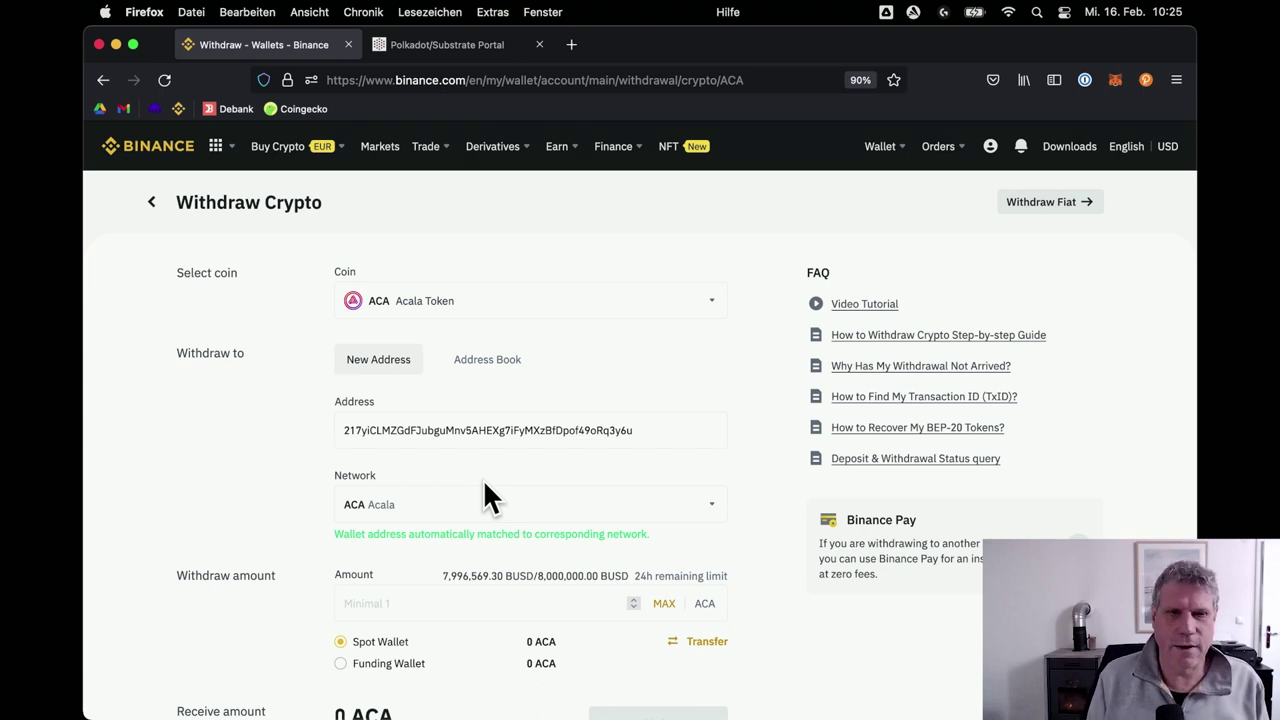
# Switch the extension's Main Account back to Polkadot Relay Chain and copy its address.
pyautogui.click(1146, 81)
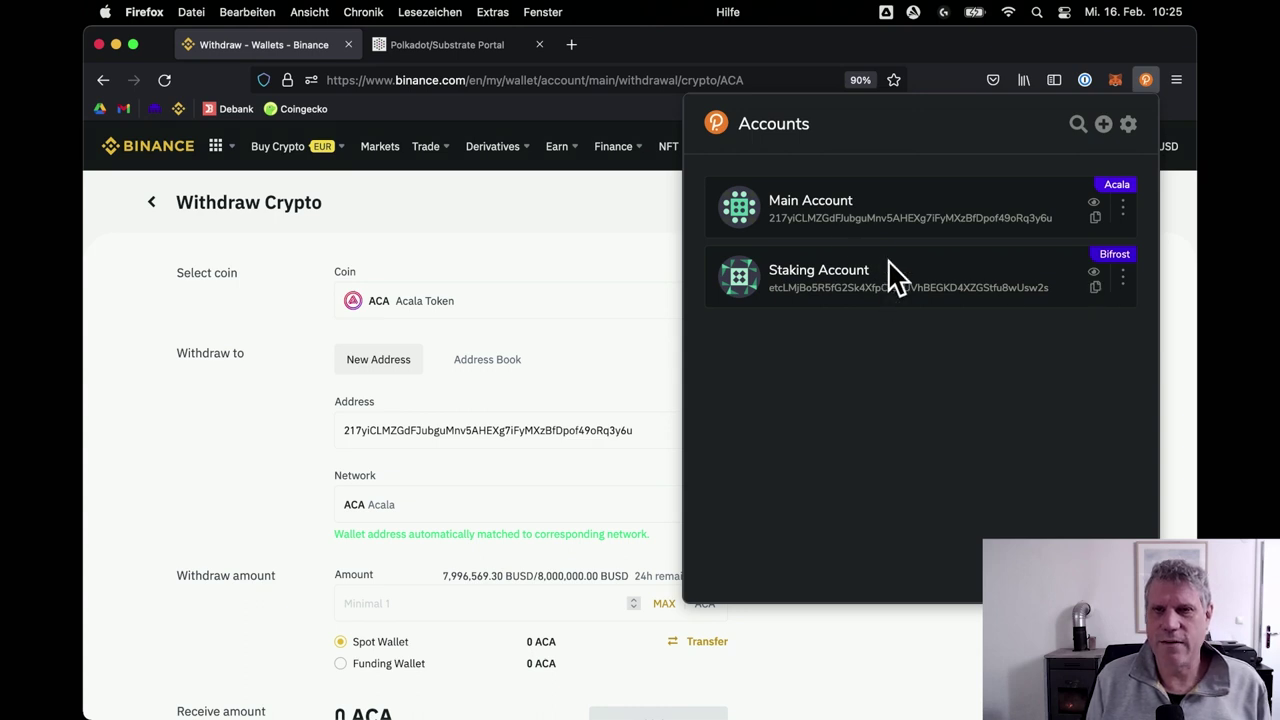
pyautogui.click(1123, 206)
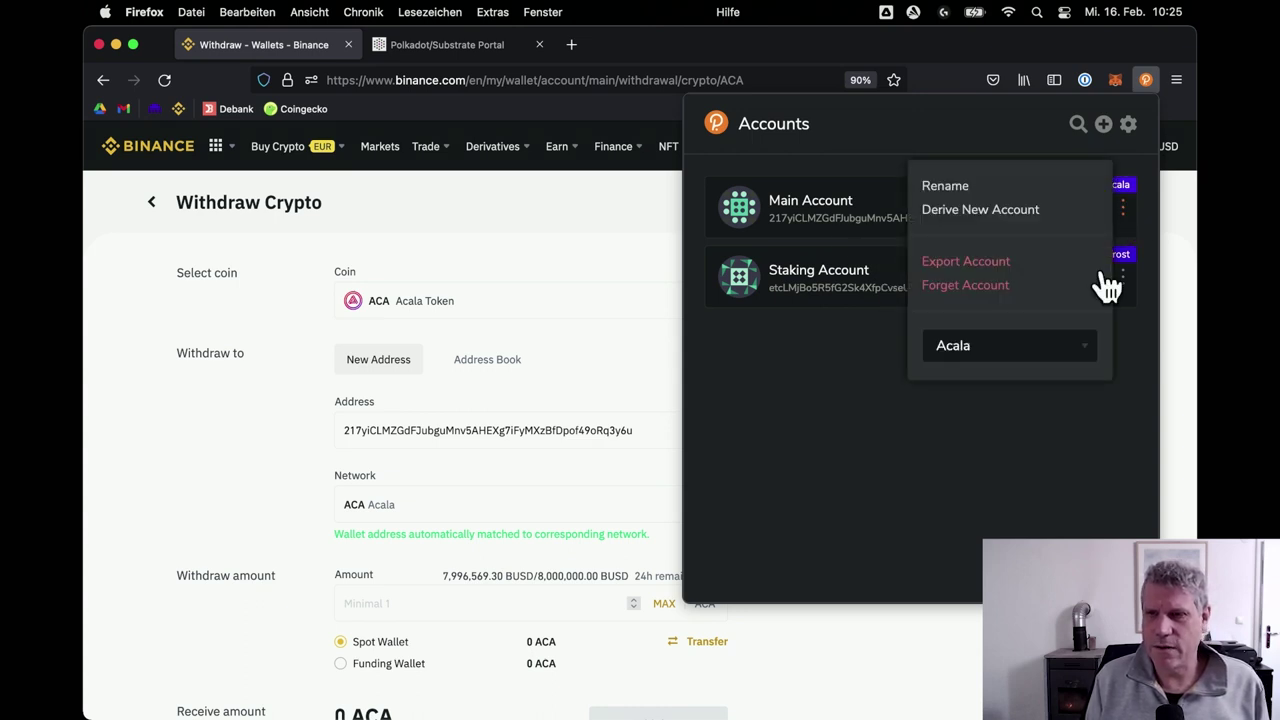
pyautogui.click(1038, 352)
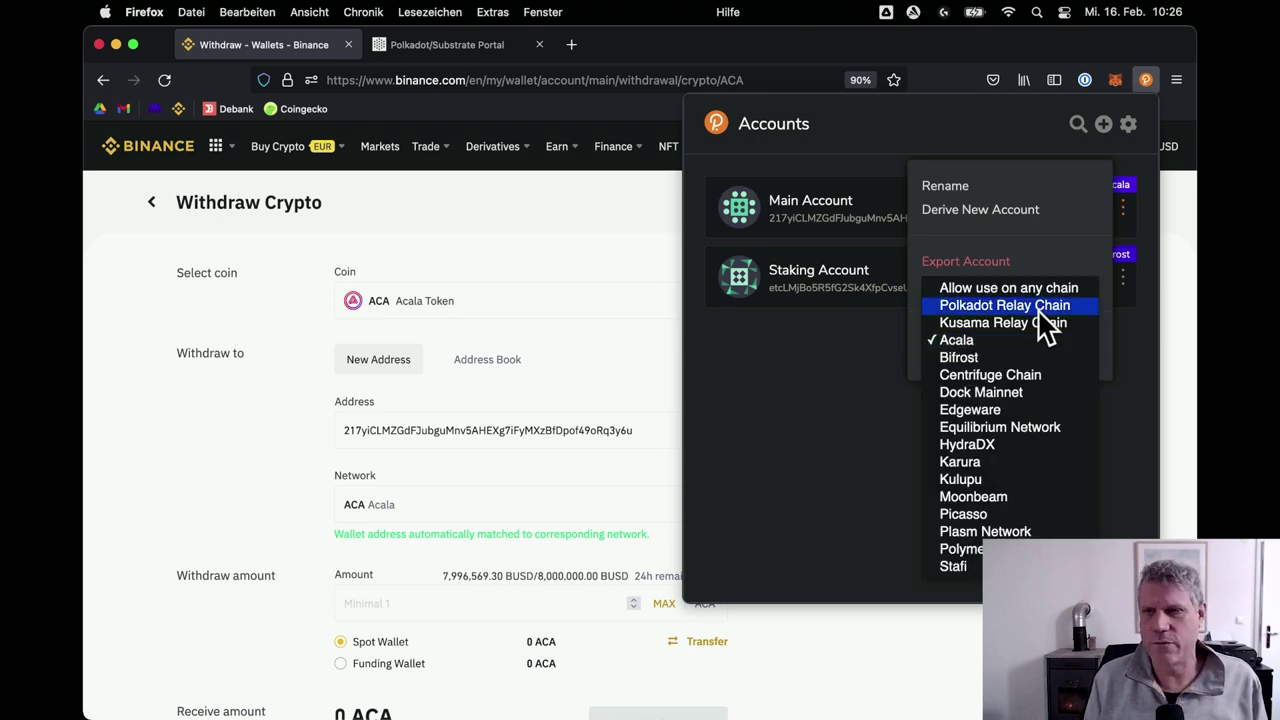
pyautogui.click(1038, 306)
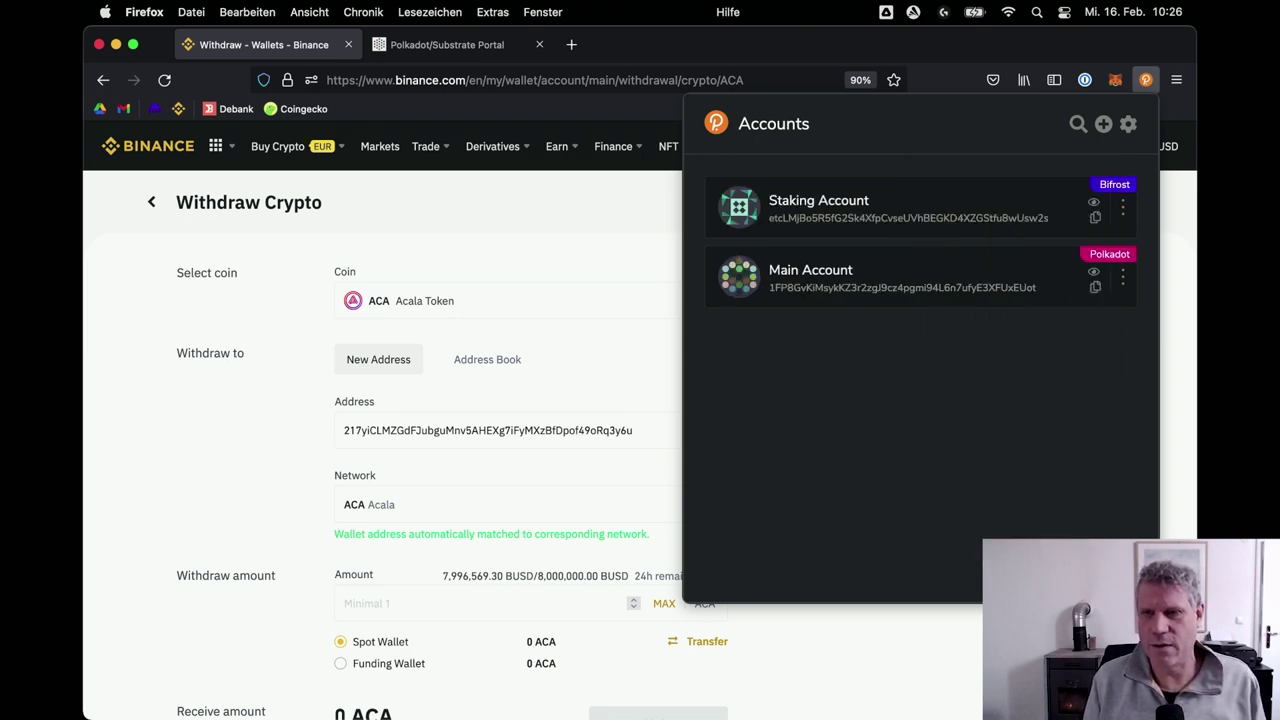
pyautogui.click(1095, 287)
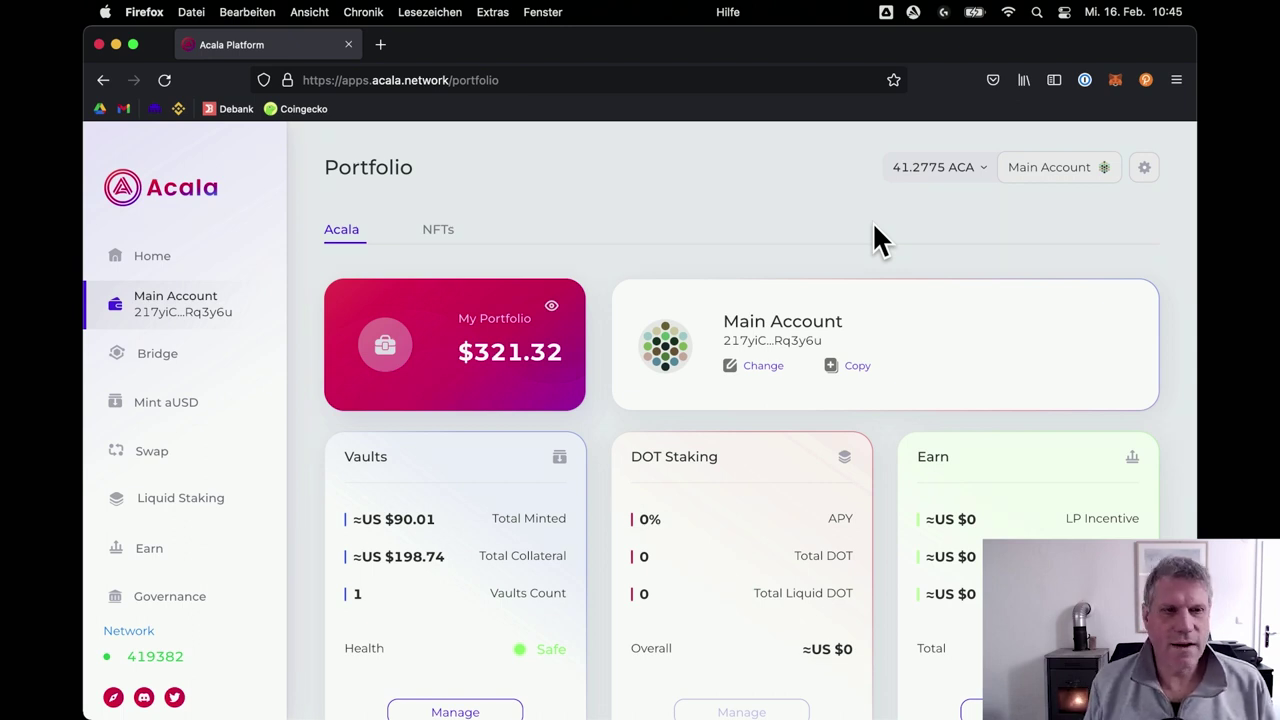
# Open the Acala Bridge page, then acknowledge and confirm the Bridging DOT notice.
pyautogui.click(172, 356)
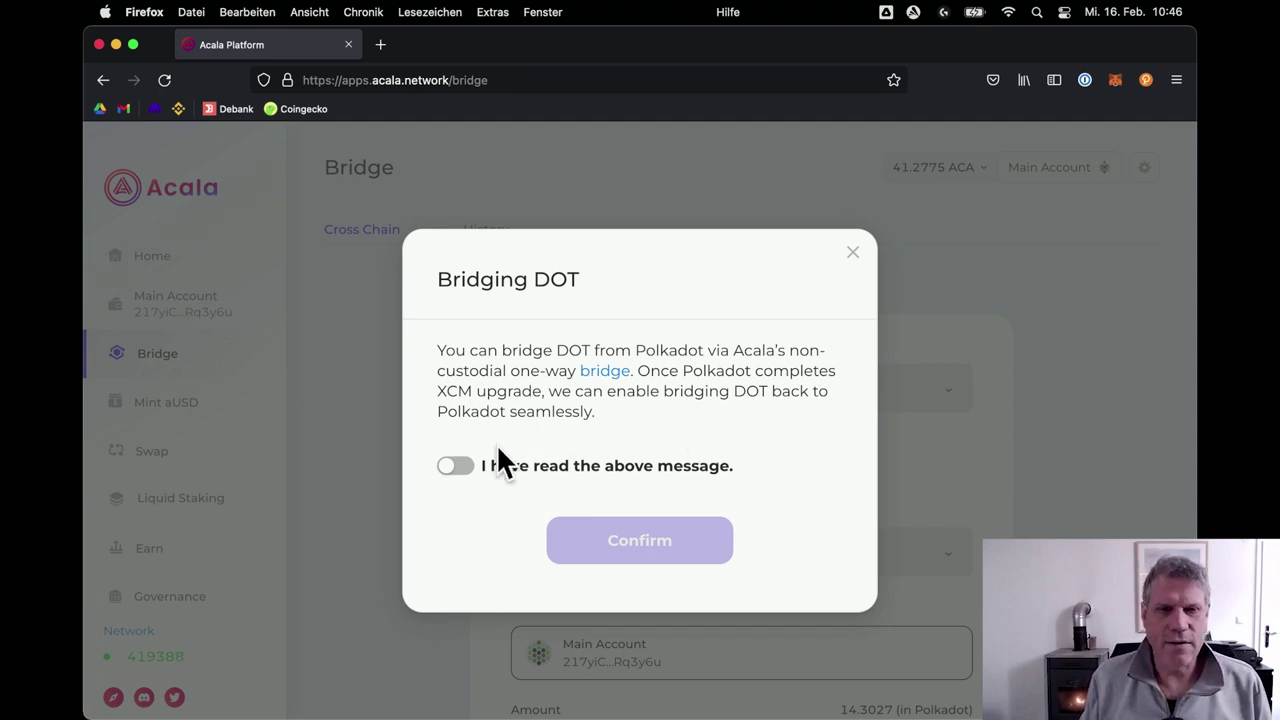
pyautogui.click(462, 468)
pyautogui.click(640, 548)
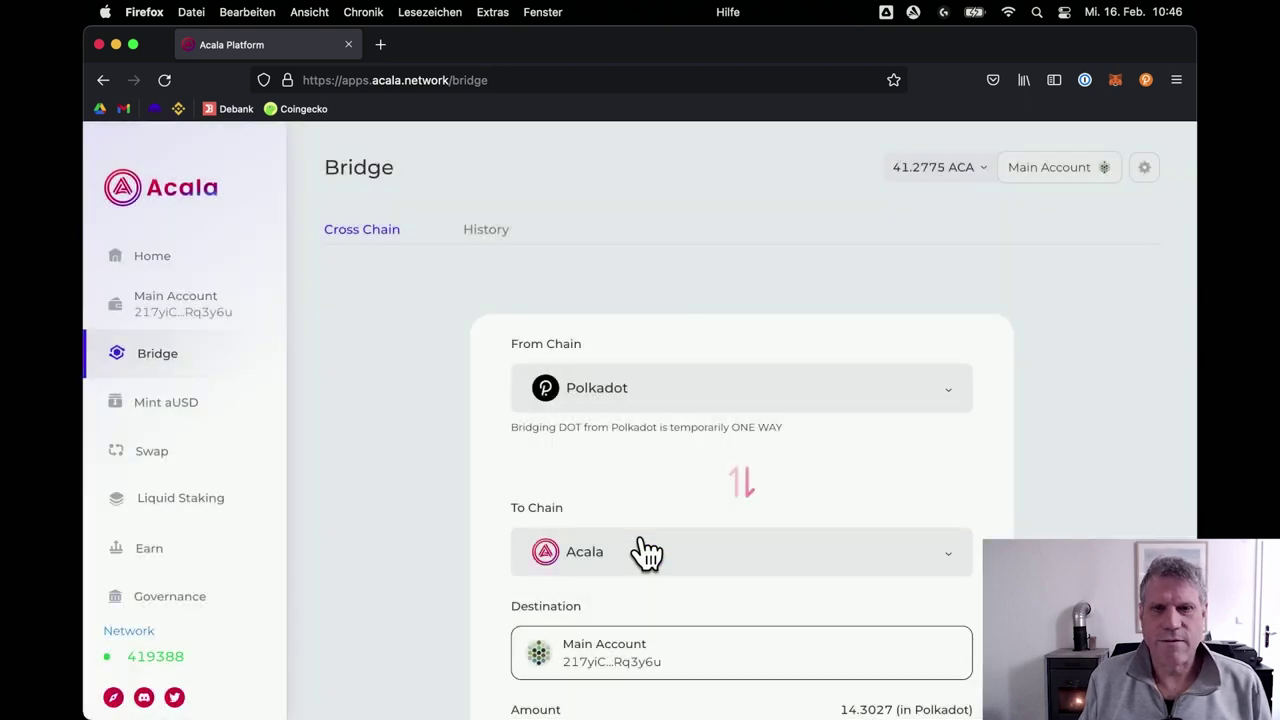
# Enter 4 DOT as the amount to bridge from Polkadot to the Main Account on Acala.
pyautogui.scroll(-1, 870, 561)
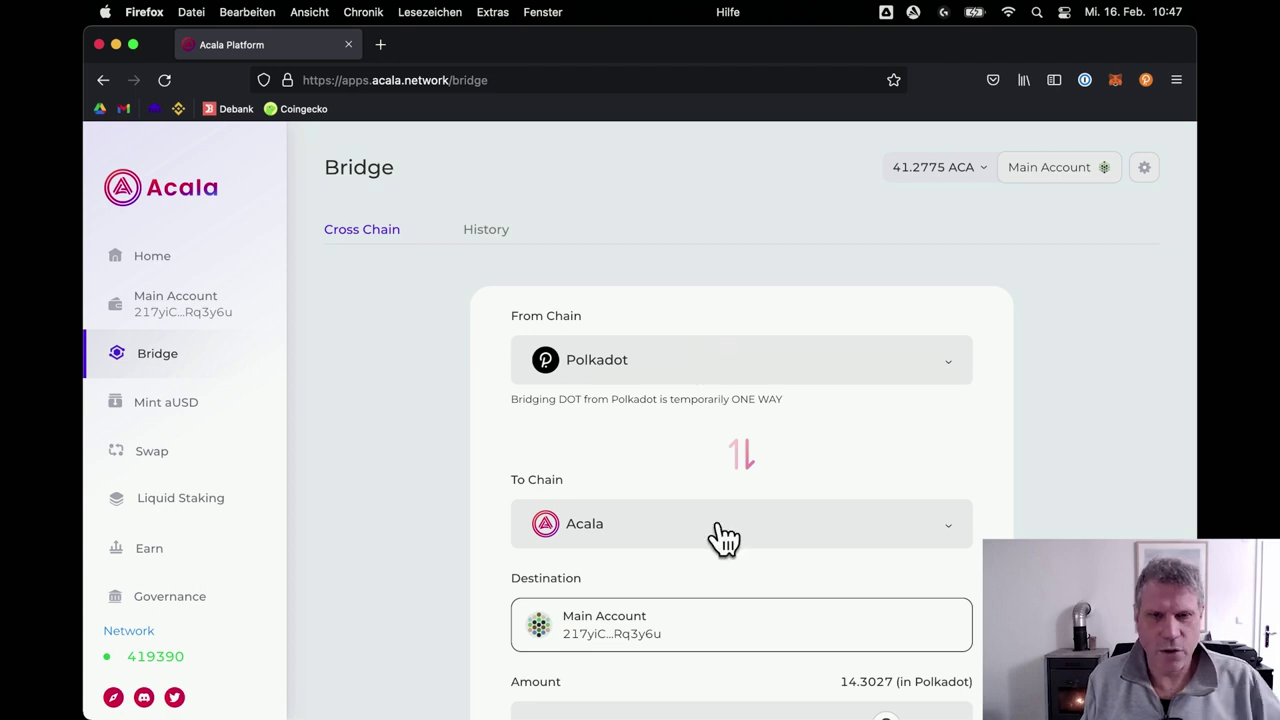
pyautogui.scroll(-5, 718, 523)
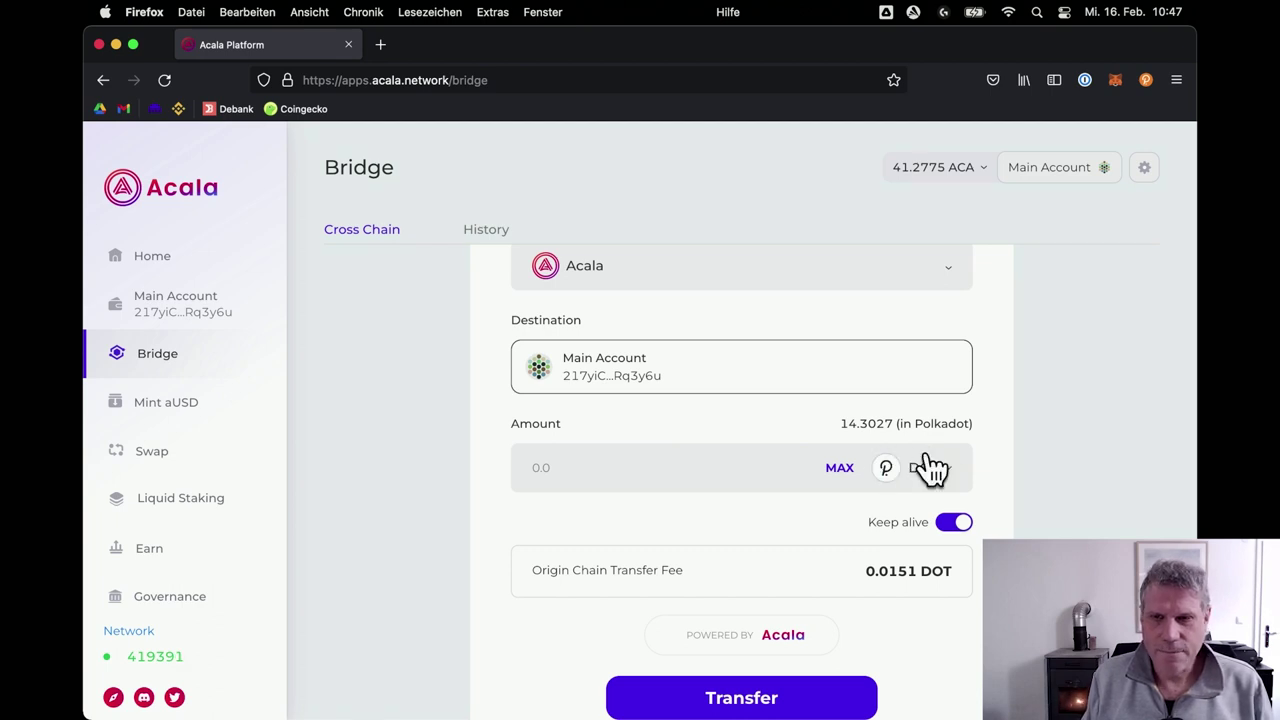
pyautogui.click(746, 466)
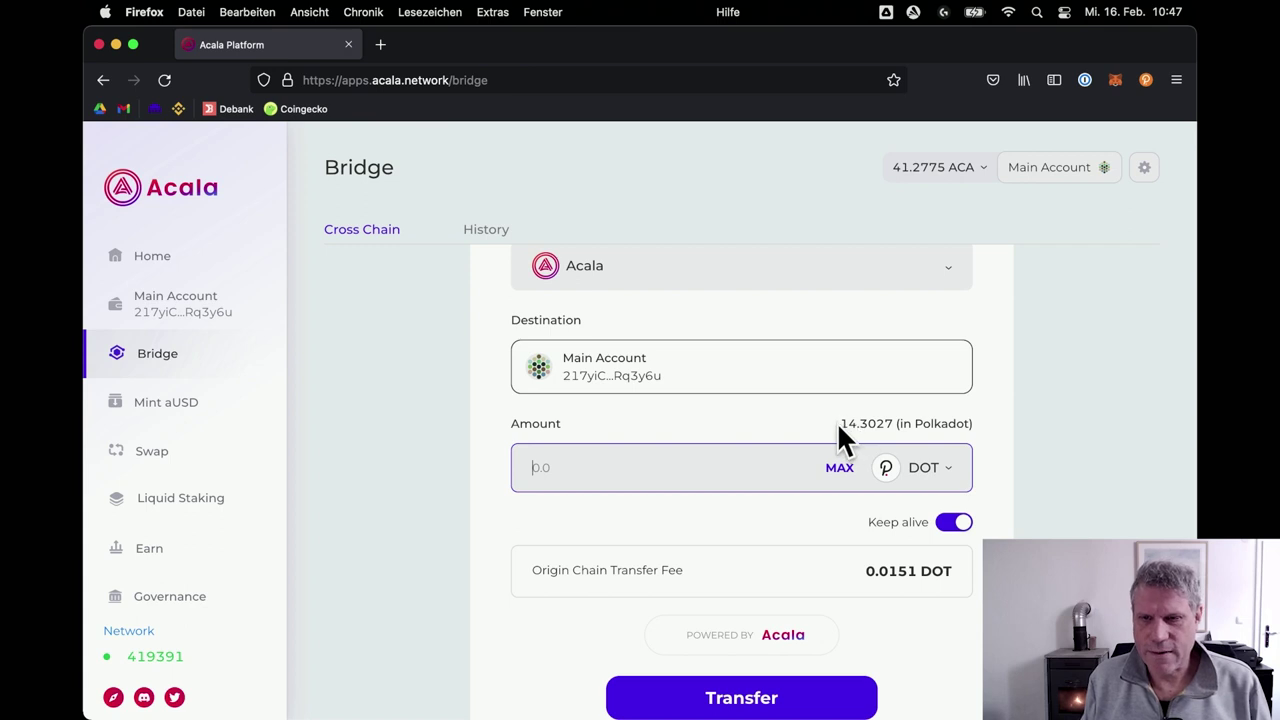
pyautogui.moveTo(837, 423); pyautogui.dragTo(900, 427)
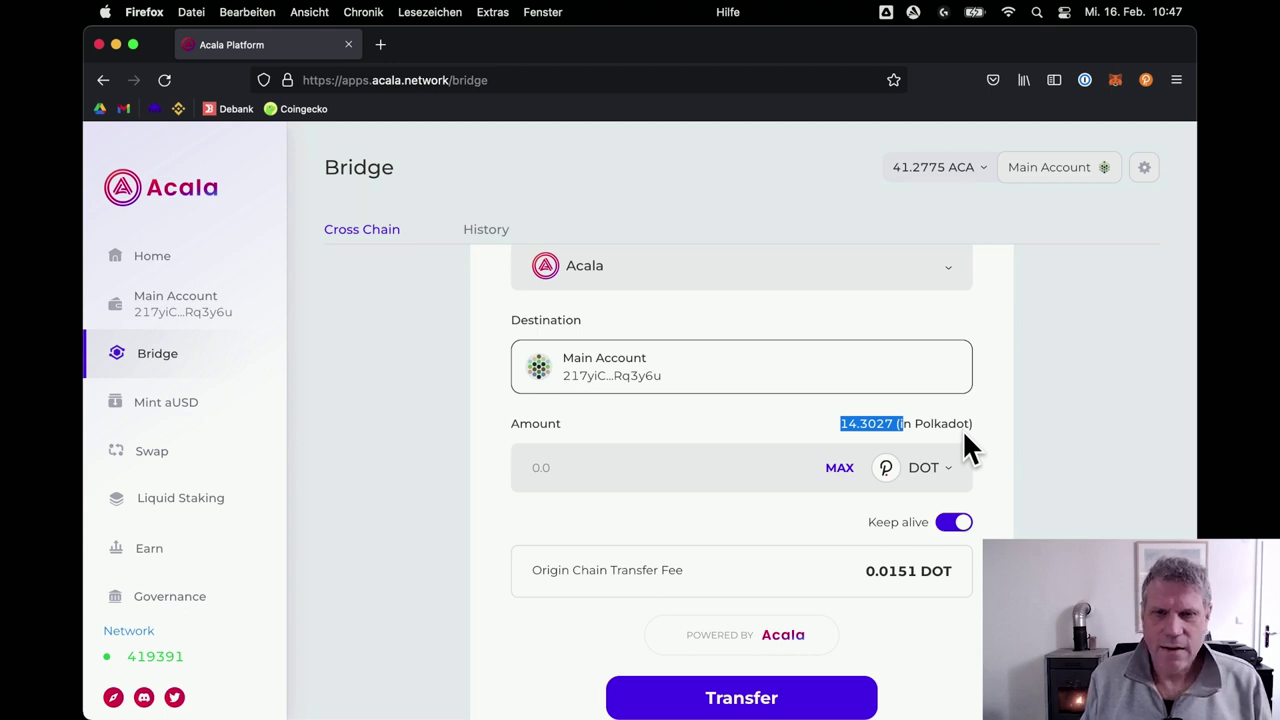
pyautogui.click(717, 465)
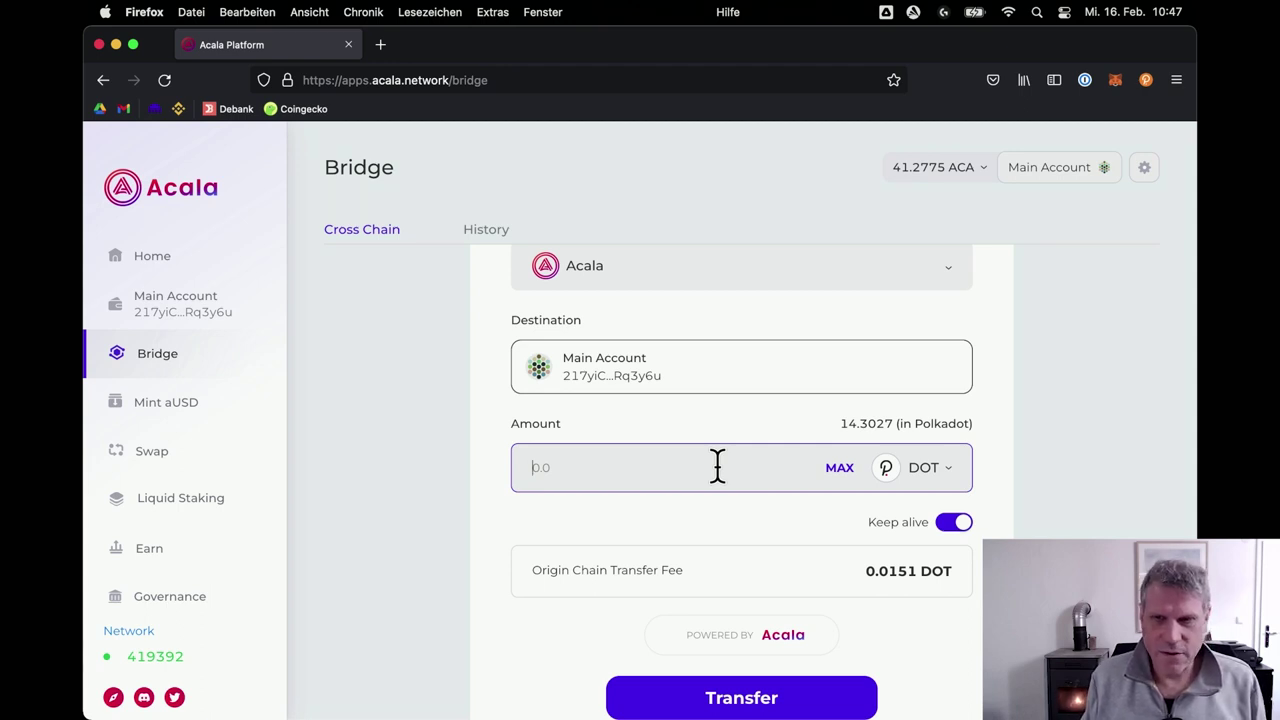
pyautogui.write('4')
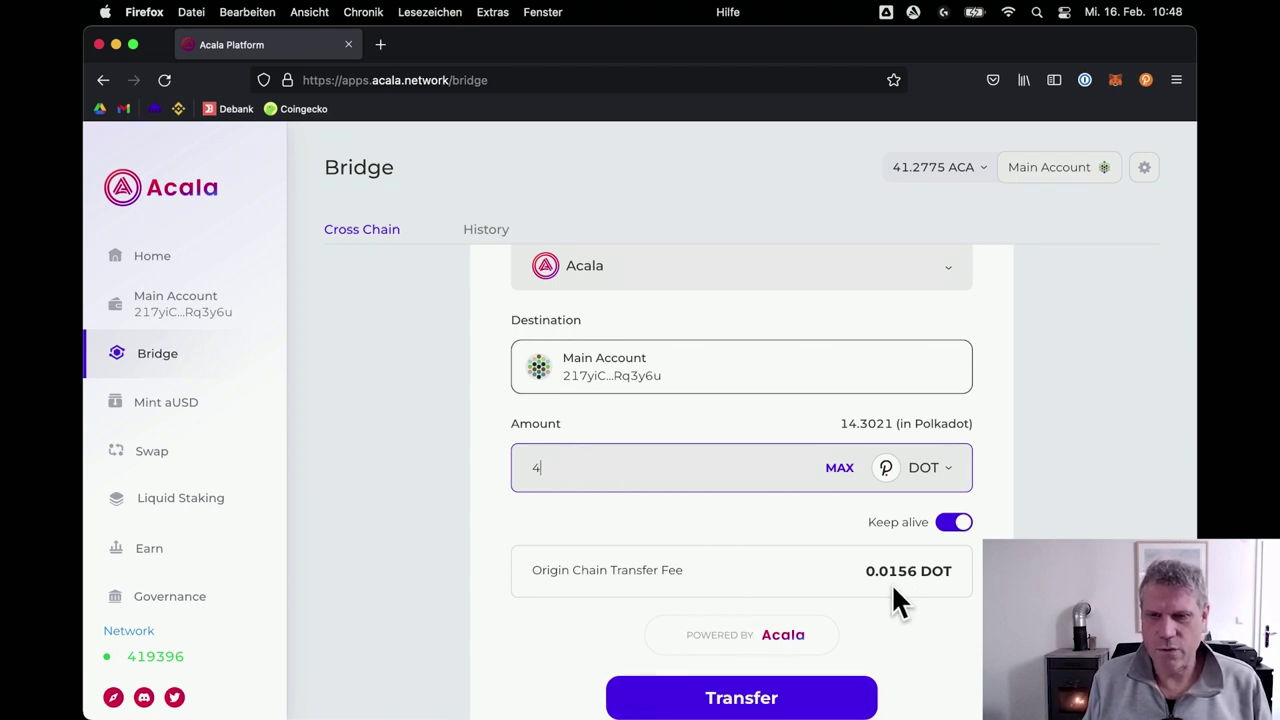
# Submit the 4 DOT transfer to Acala, sign it with the account password, and open the token balance list.
pyautogui.scroll(-1, 920, 645)
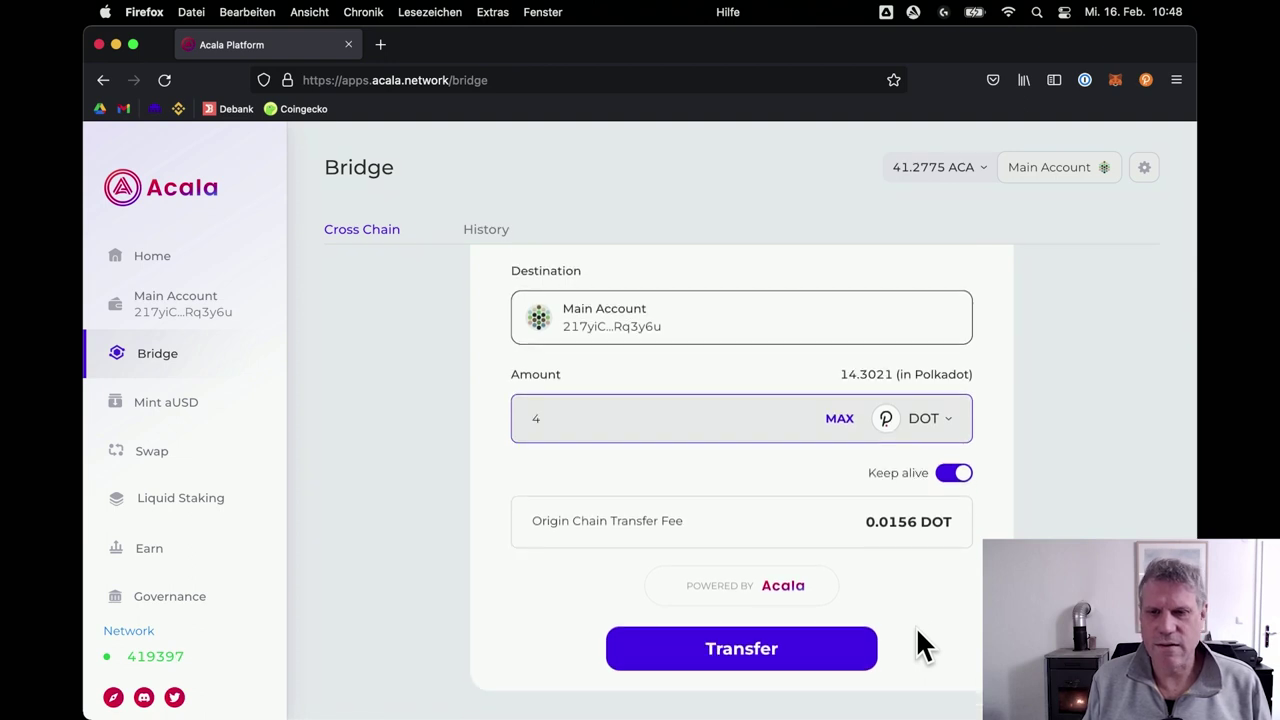
pyautogui.click(794, 658)
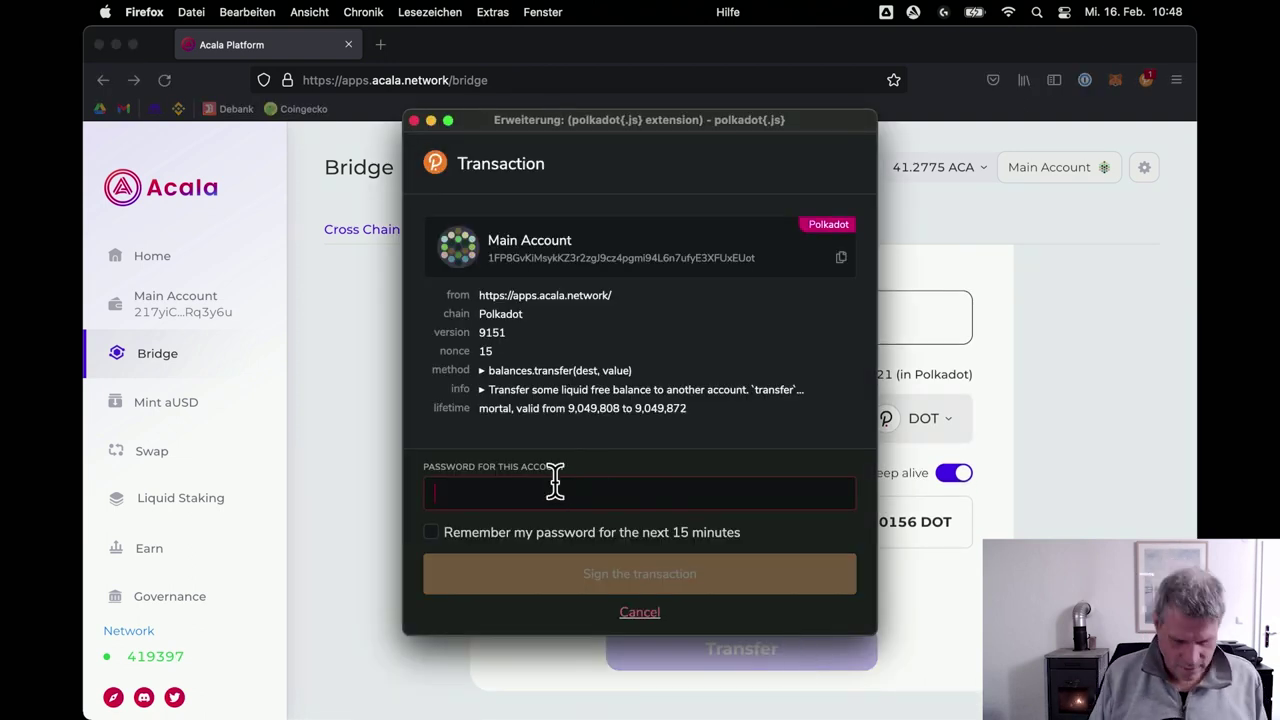
pyautogui.write('••••••••••')
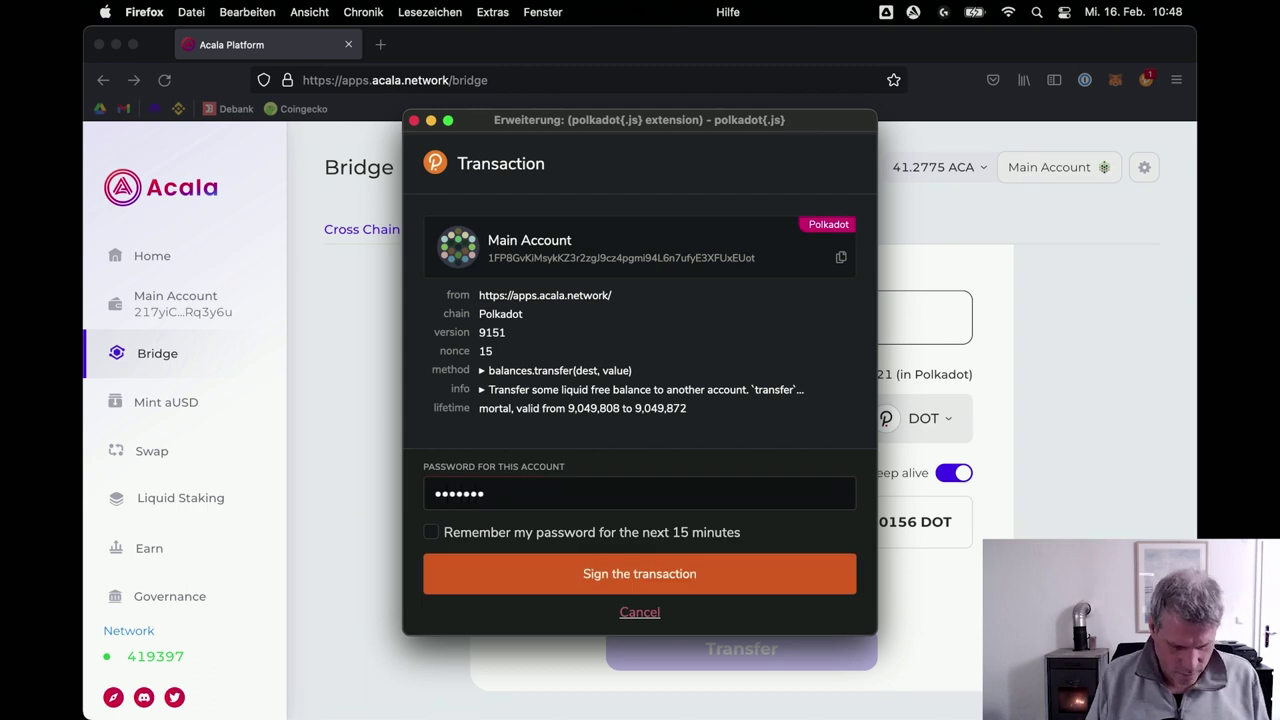
pyautogui.write('•••')
pyautogui.click(589, 572)
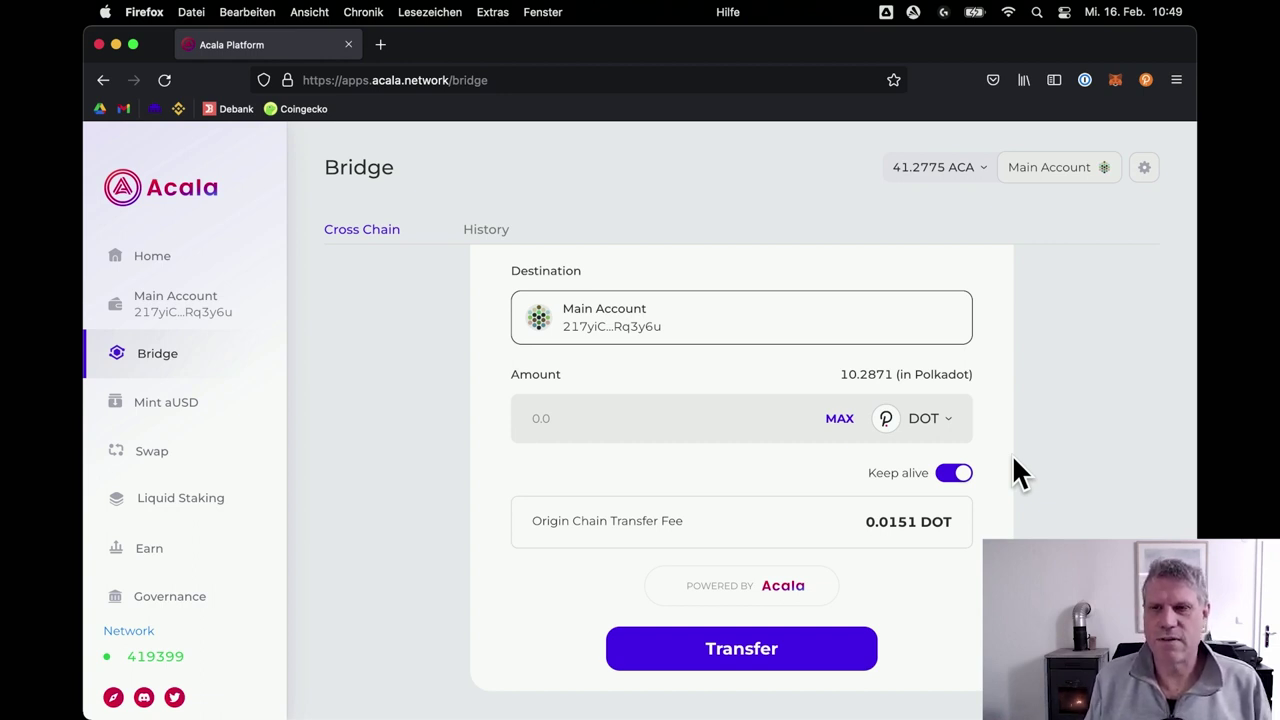
pyautogui.click(988, 172)
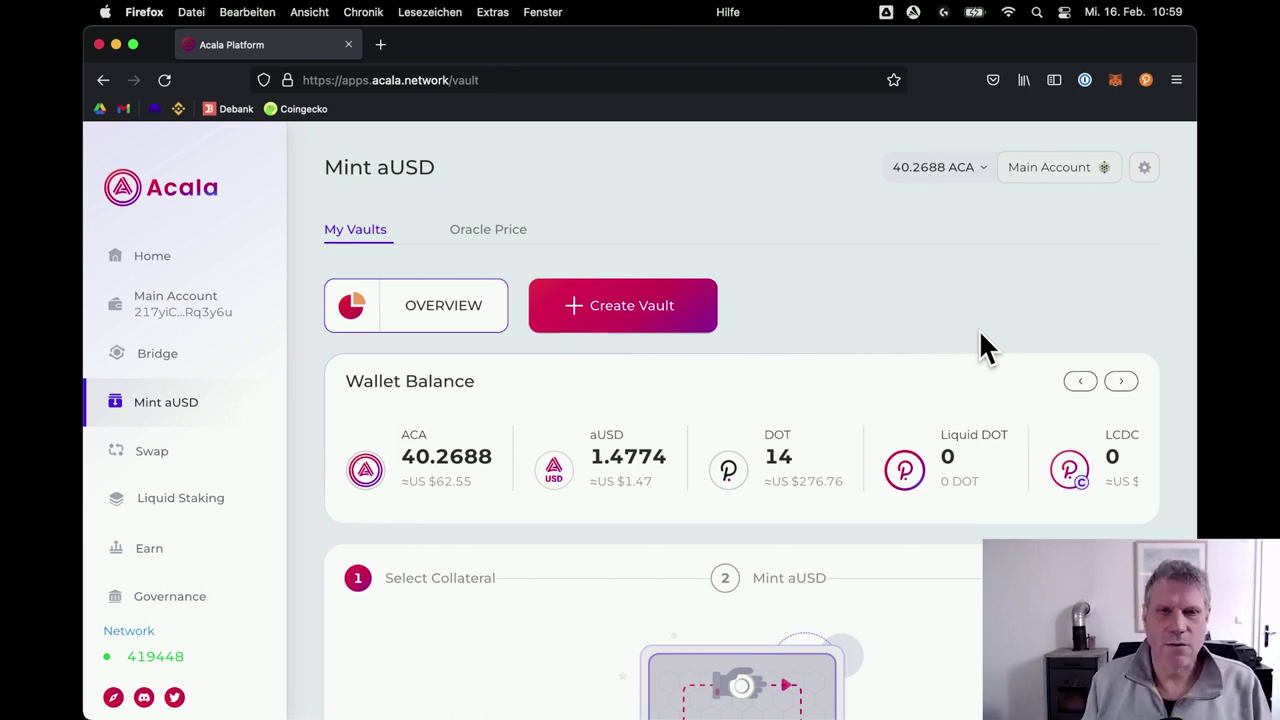
# Start creating a new aUSD vault and choose DOT as its collateral.
pyautogui.scroll(-1, 891, 323)
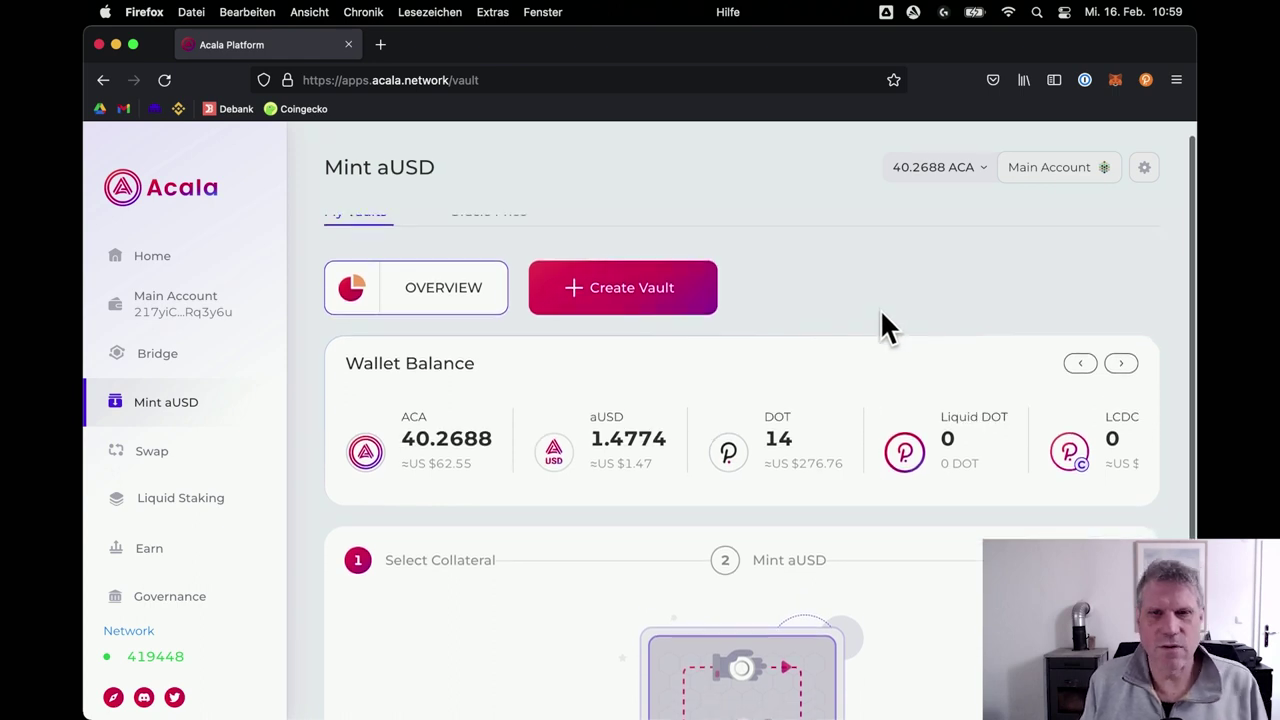
pyautogui.click(664, 292)
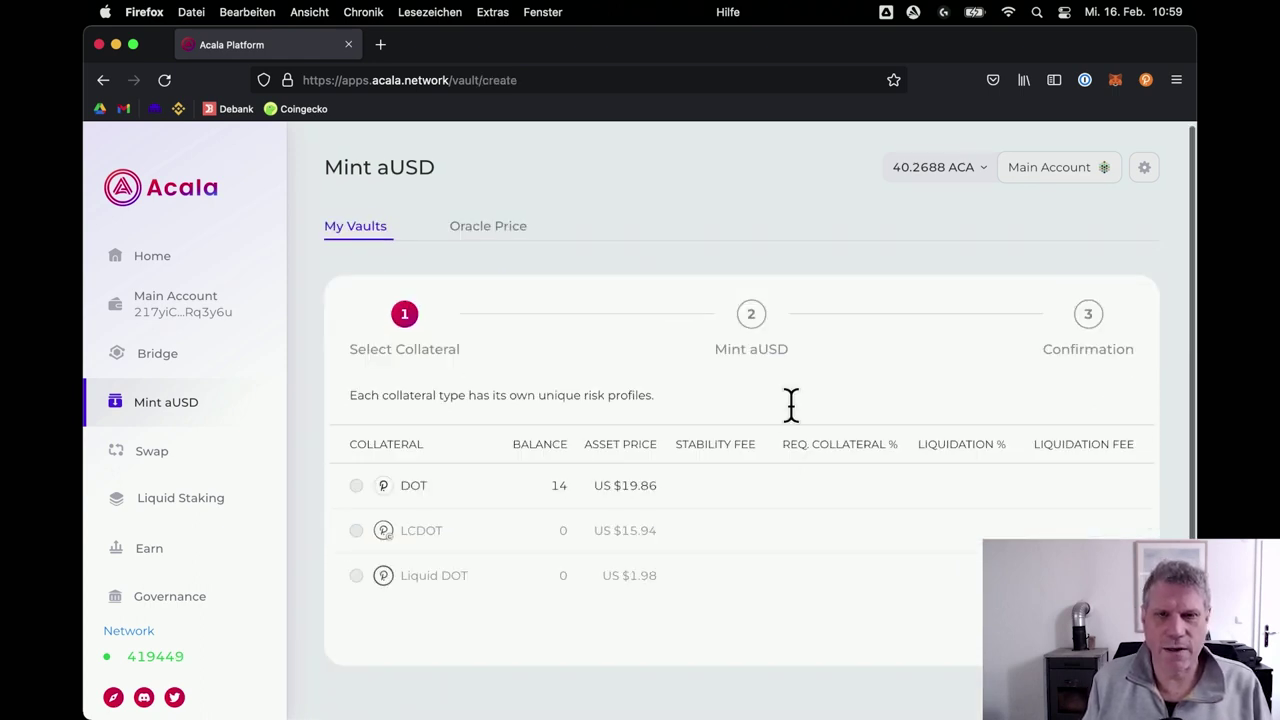
pyautogui.click(416, 500)
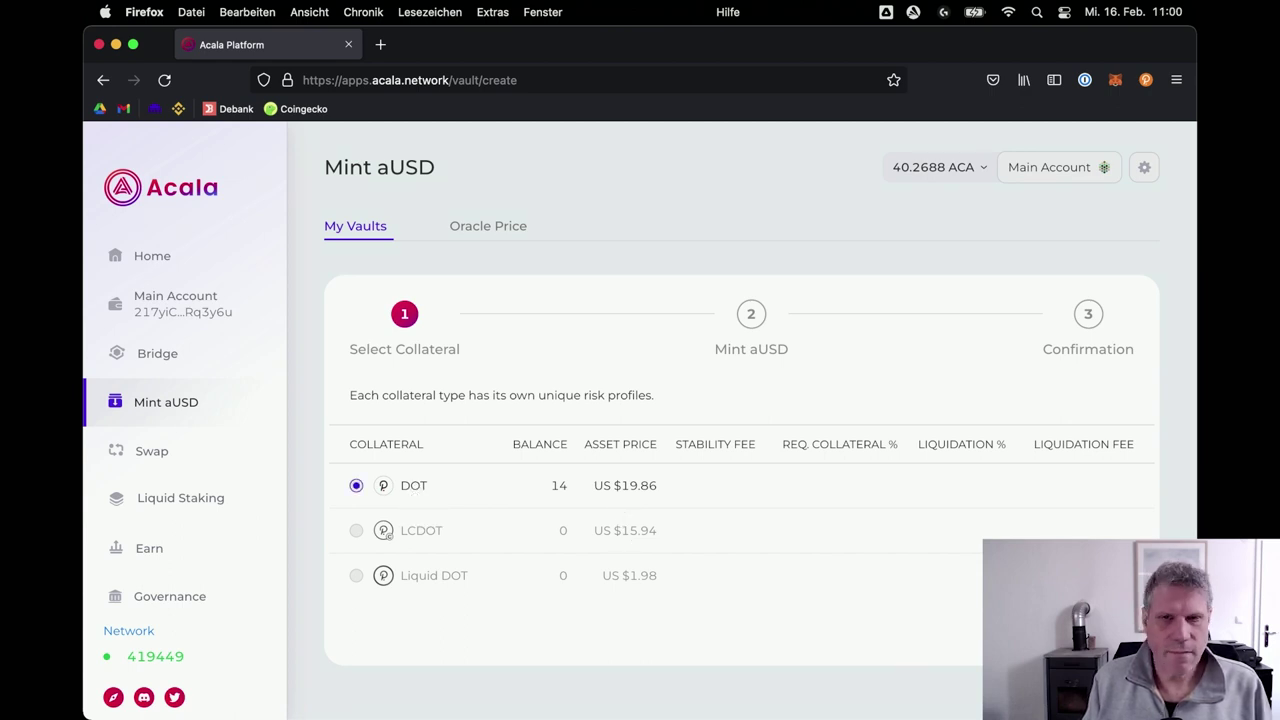
pyautogui.scroll(-2, 680, 495)
# Set the vault's collateral deposit to 4 DOT and the amount to mint to 21 aUSD.
pyautogui.click(506, 432)
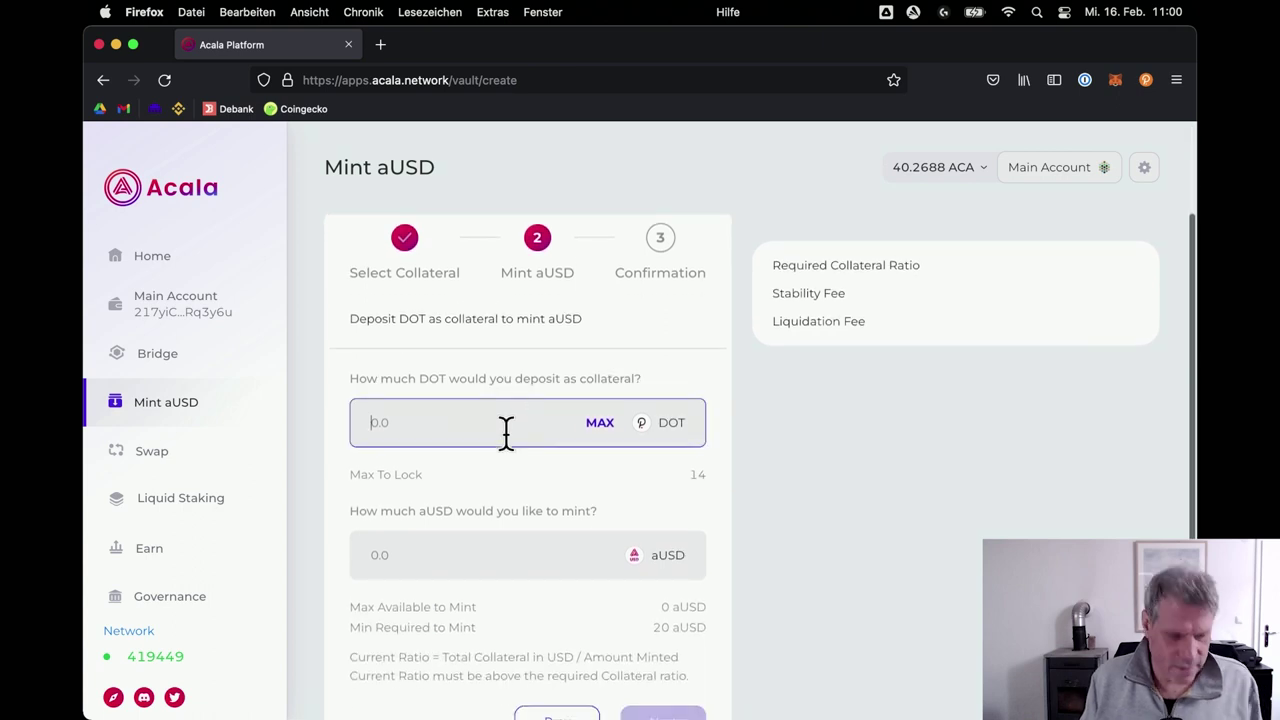
pyautogui.write('4')
pyautogui.scroll(-1, 766, 590)
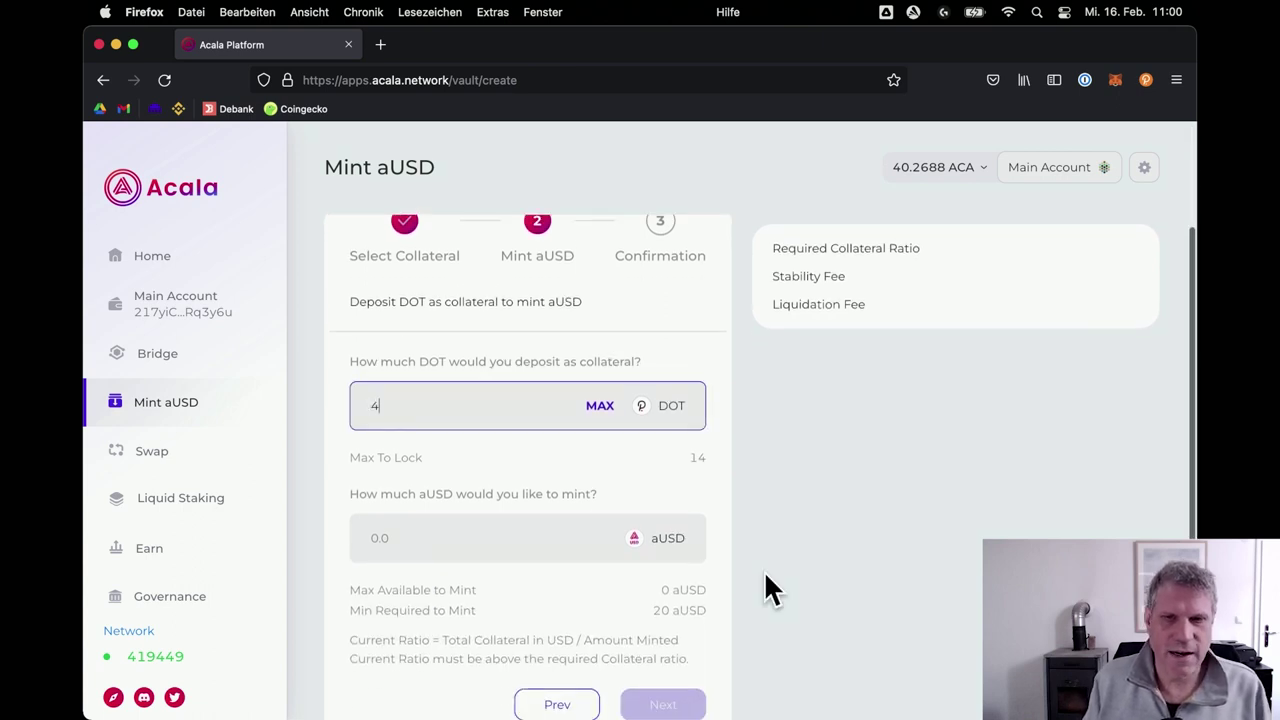
pyautogui.scroll(-2, 765, 590)
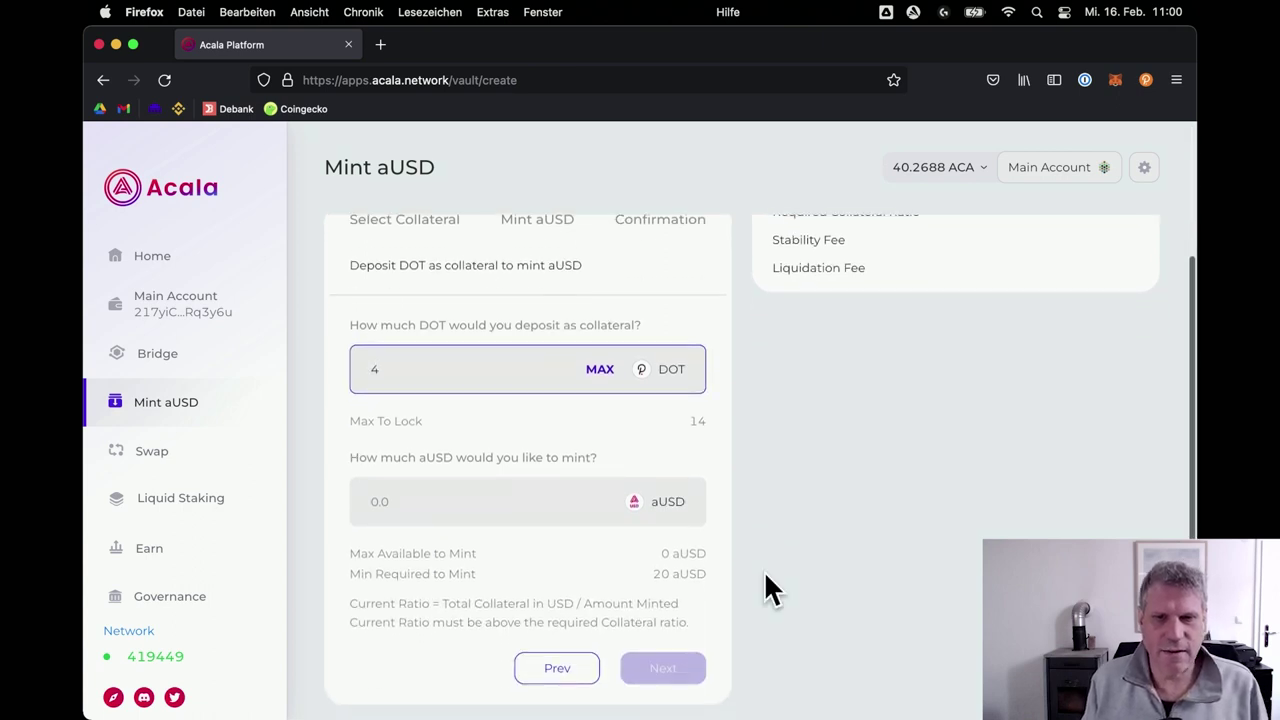
pyautogui.click(515, 505)
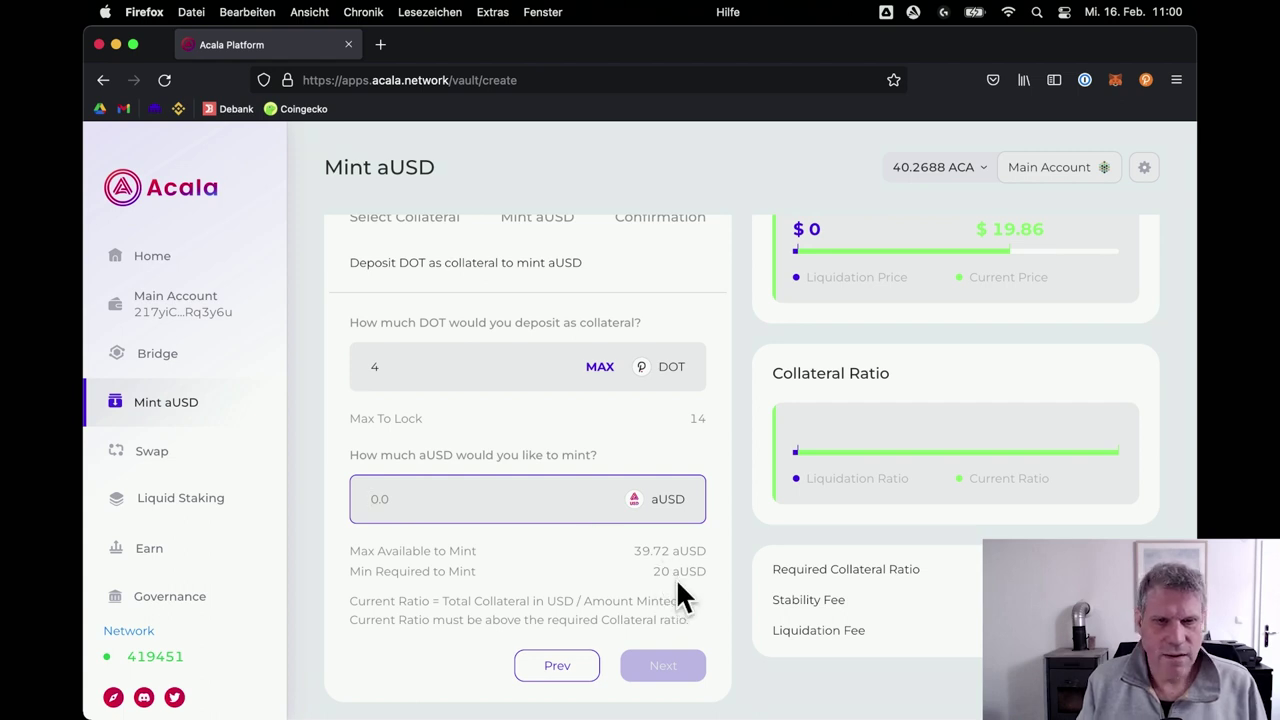
pyautogui.write('21')
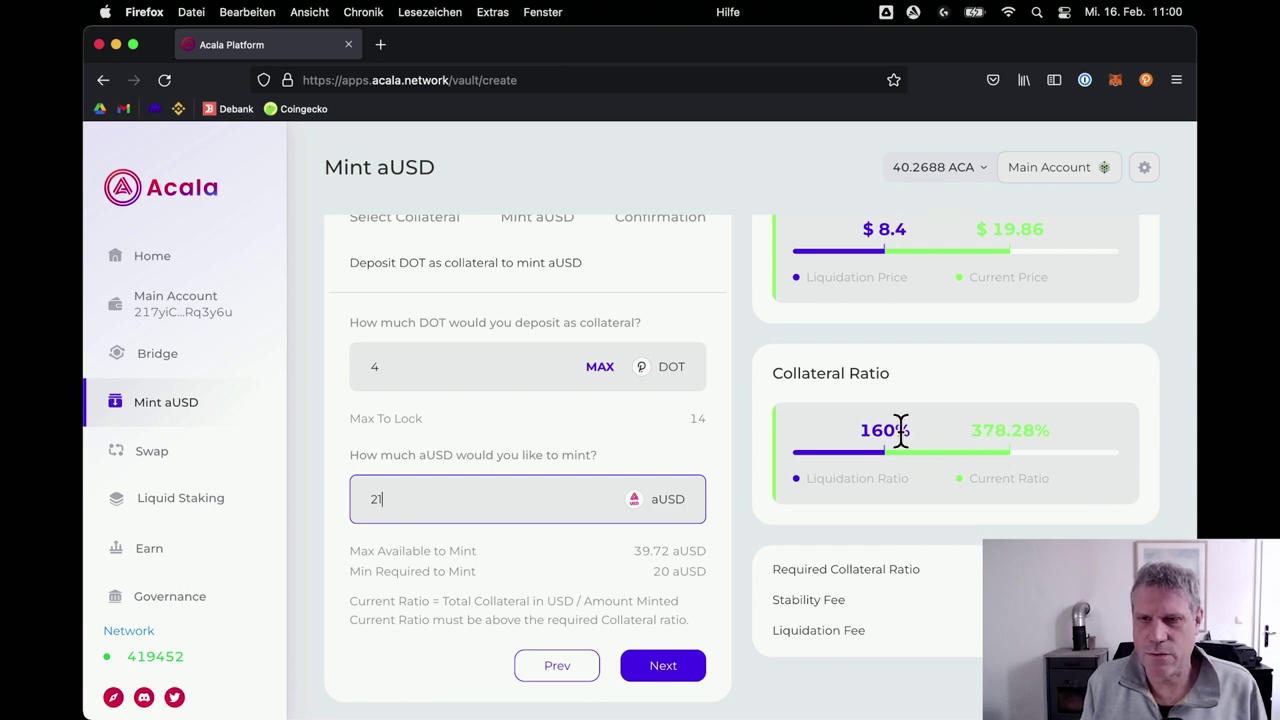
# Try mint amounts of 30 and 40 aUSD to compare the collateral ratio, and set the amount back to 21 aUSD.
pyautogui.doubleClick(480, 486)
pyautogui.write('30')
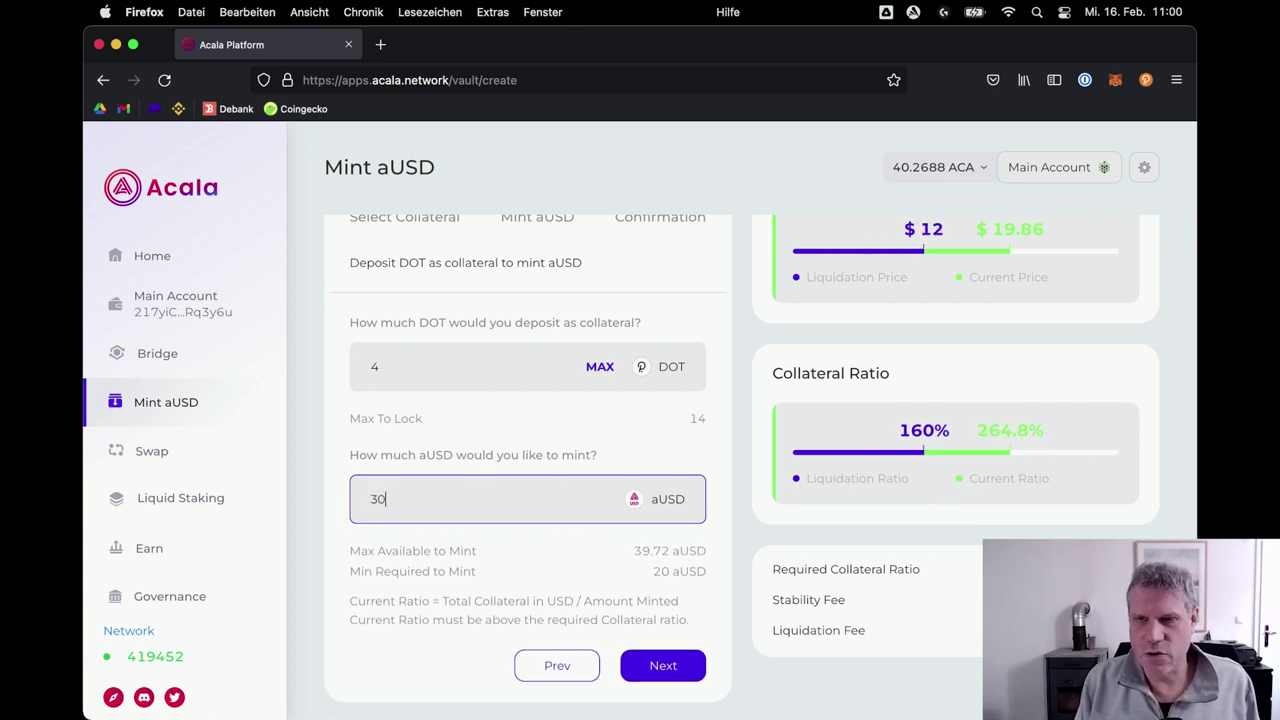
pyautogui.press('BackSpace')
pyautogui.press('BackSpace')
pyautogui.write('40')
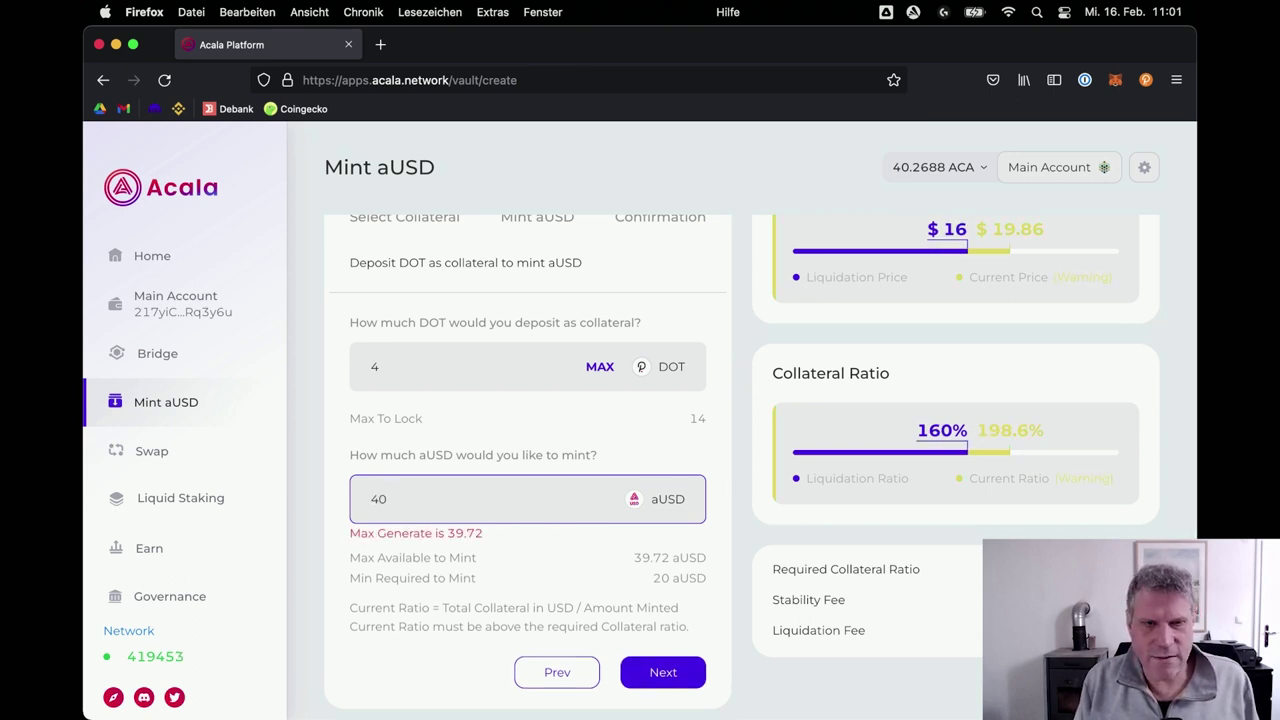
pyautogui.press('BackSpace')
pyautogui.press('BackSpace')
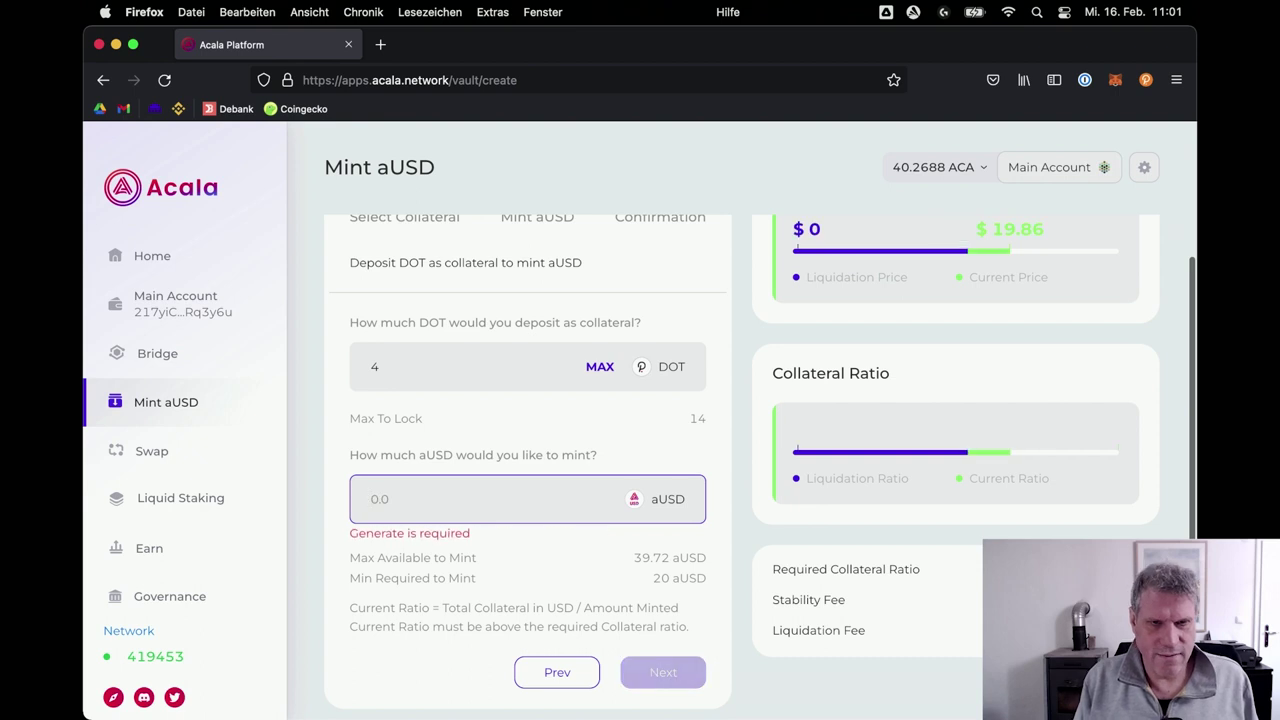
pyautogui.write('21')
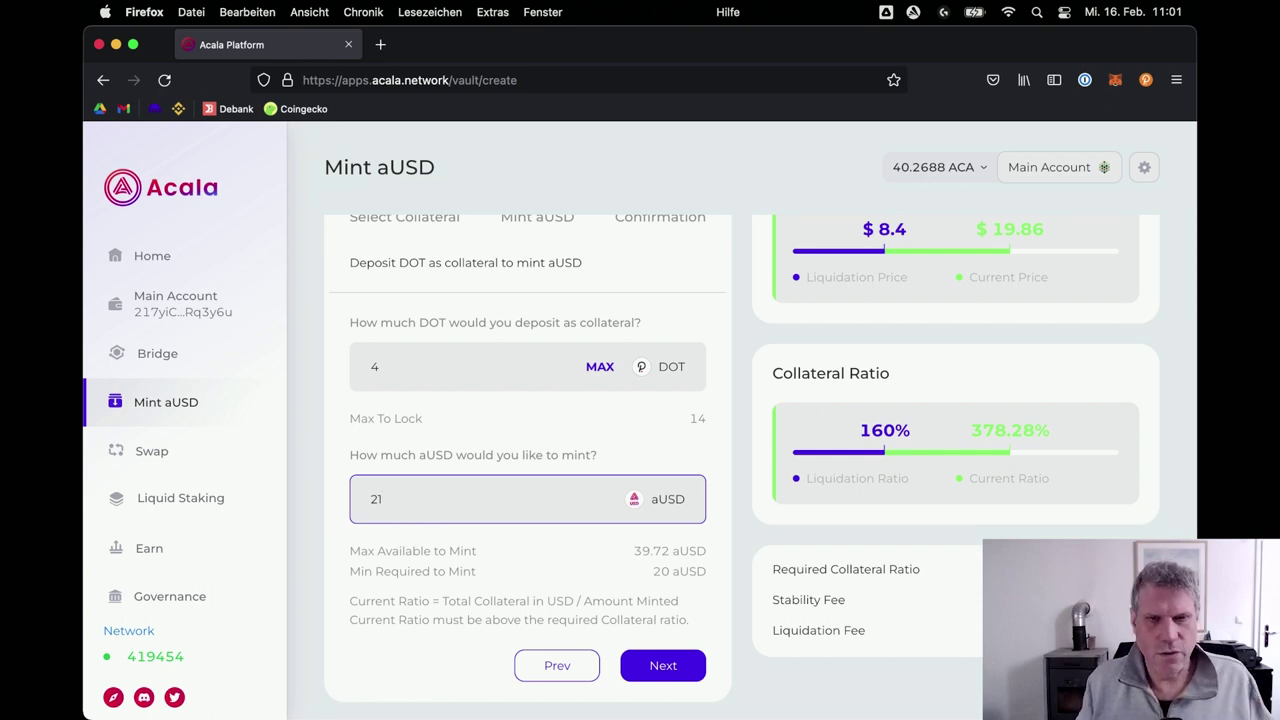
# Confirm creating the vault with 4 DOT deposited and 21 aUSD minted, and sign the transaction with the account password.
pyautogui.click(666, 668)
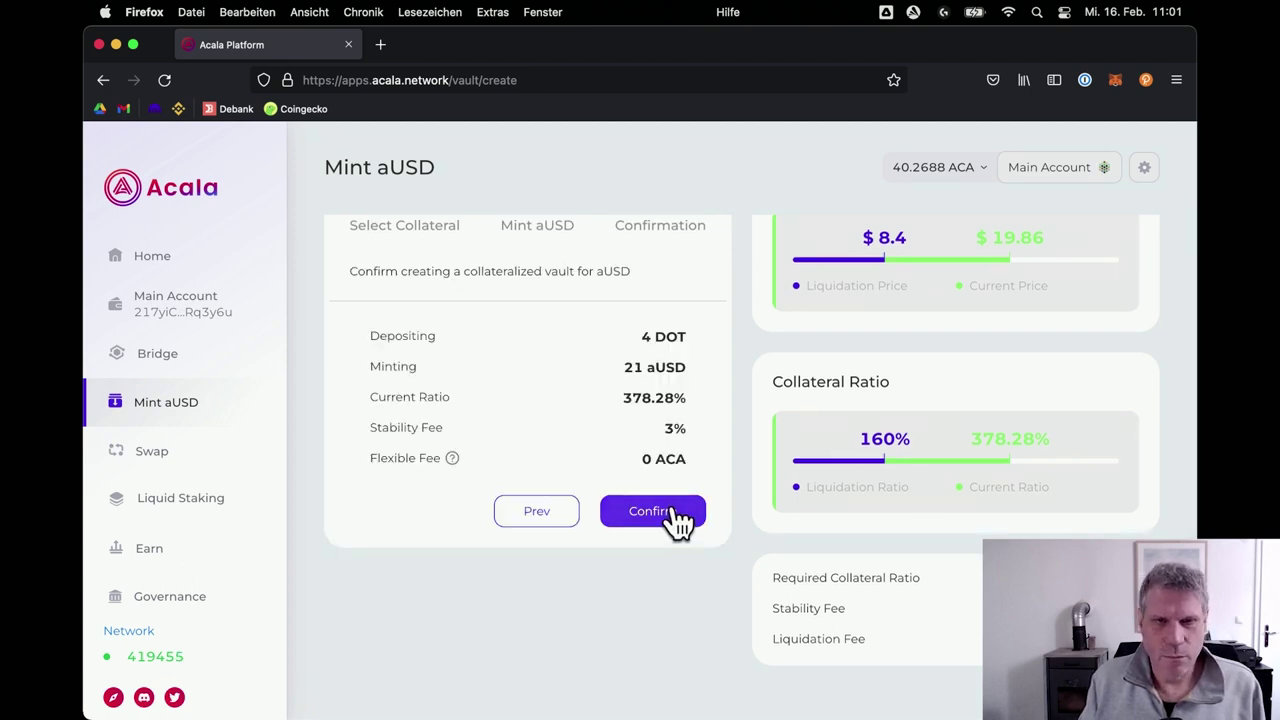
pyautogui.click(676, 516)
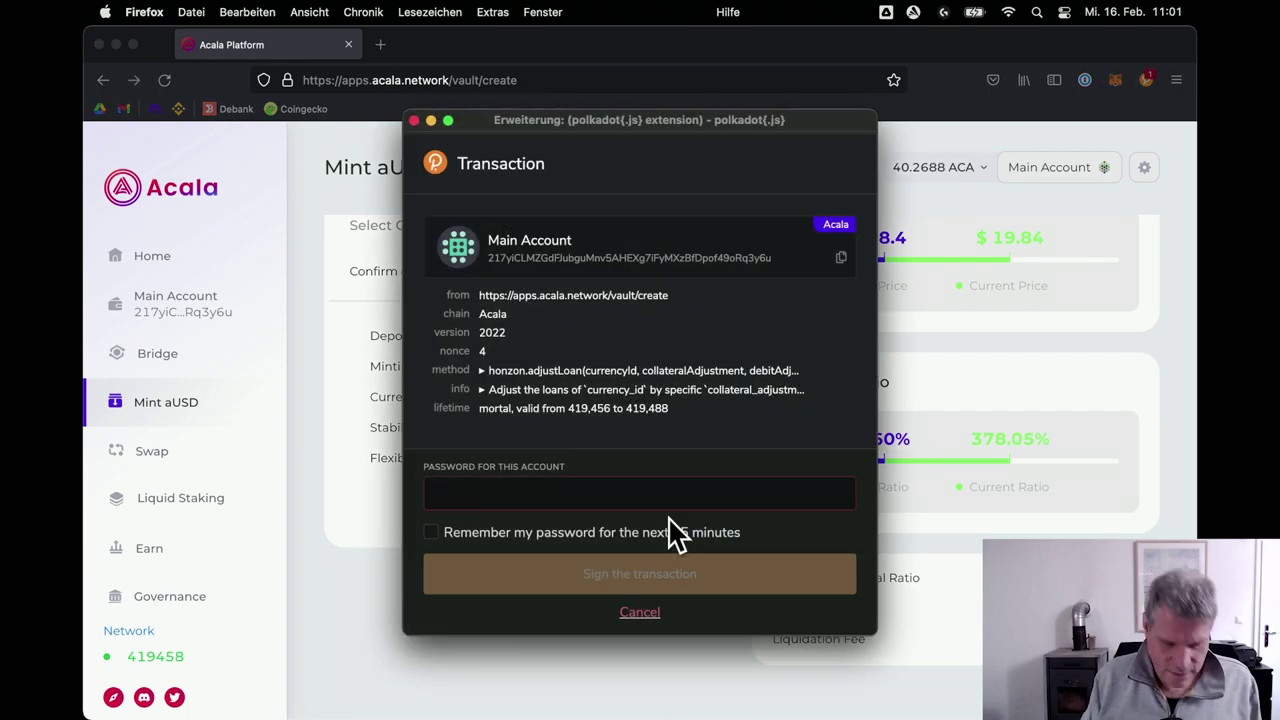
pyautogui.write('•••••••')
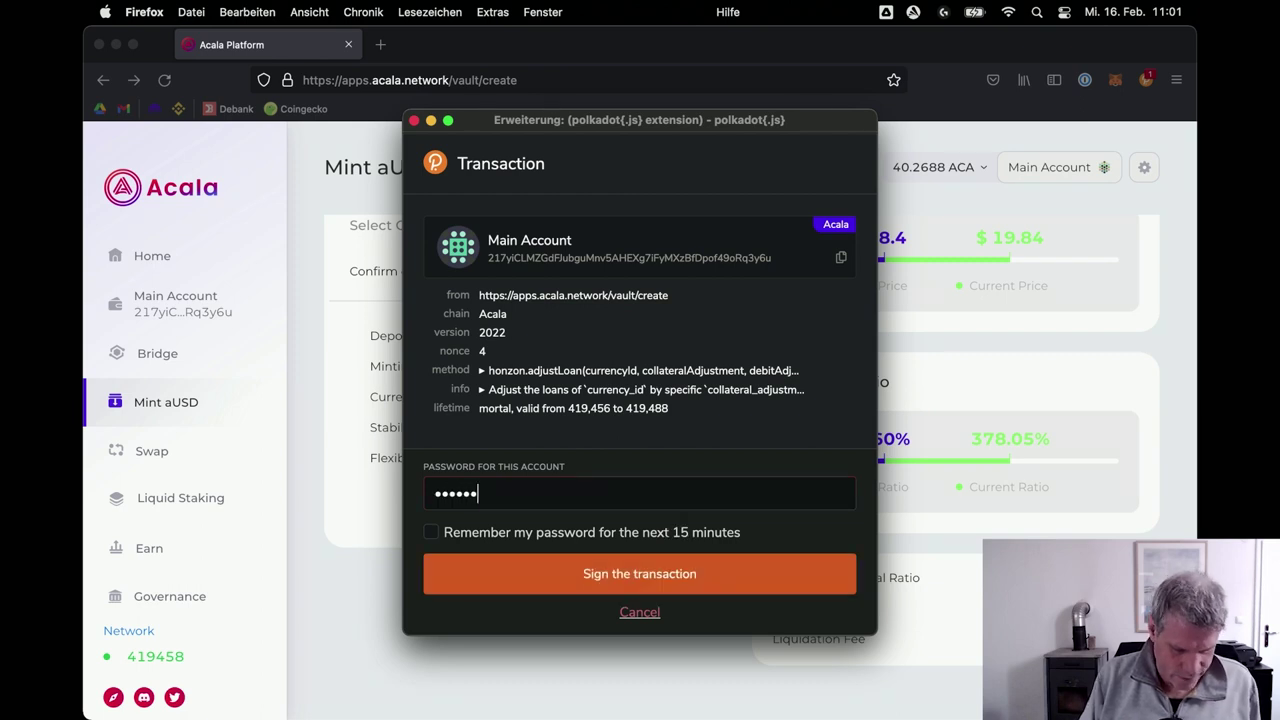
pyautogui.write('••••••')
pyautogui.press('Return')
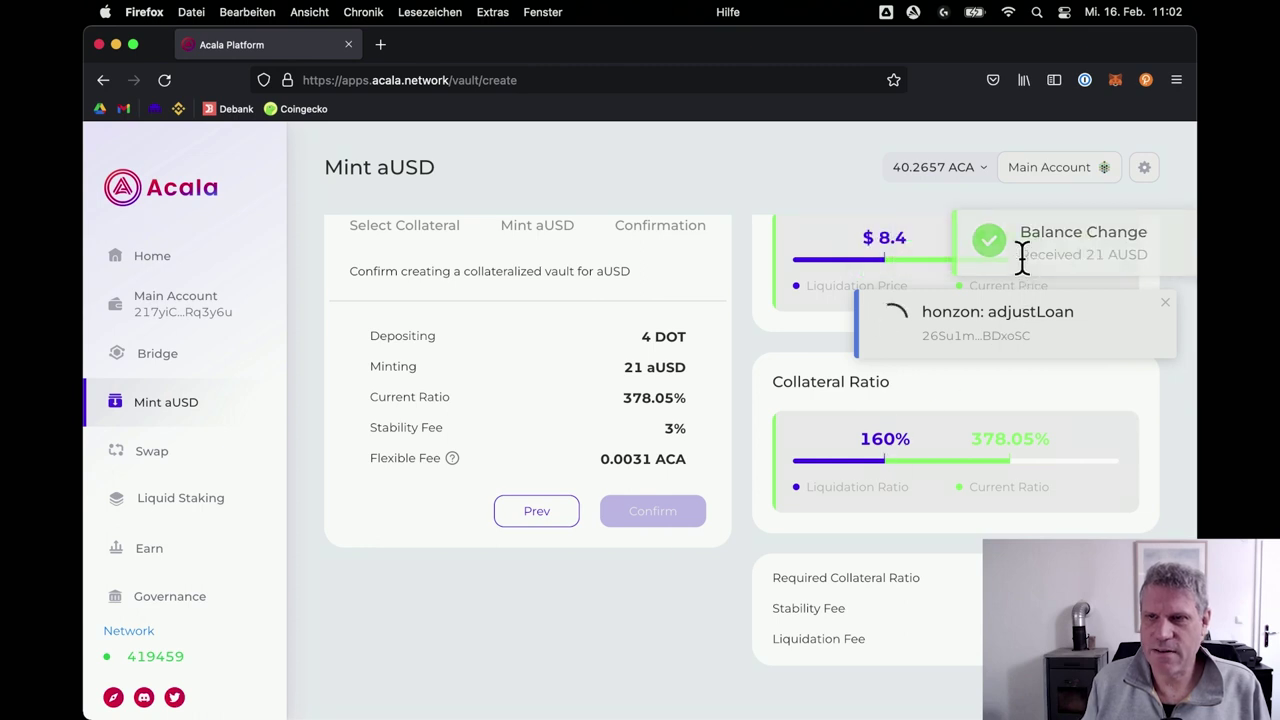
# Dismiss the transaction notification, check the account's token balances, and finish the vault creation.
pyautogui.click(984, 170)
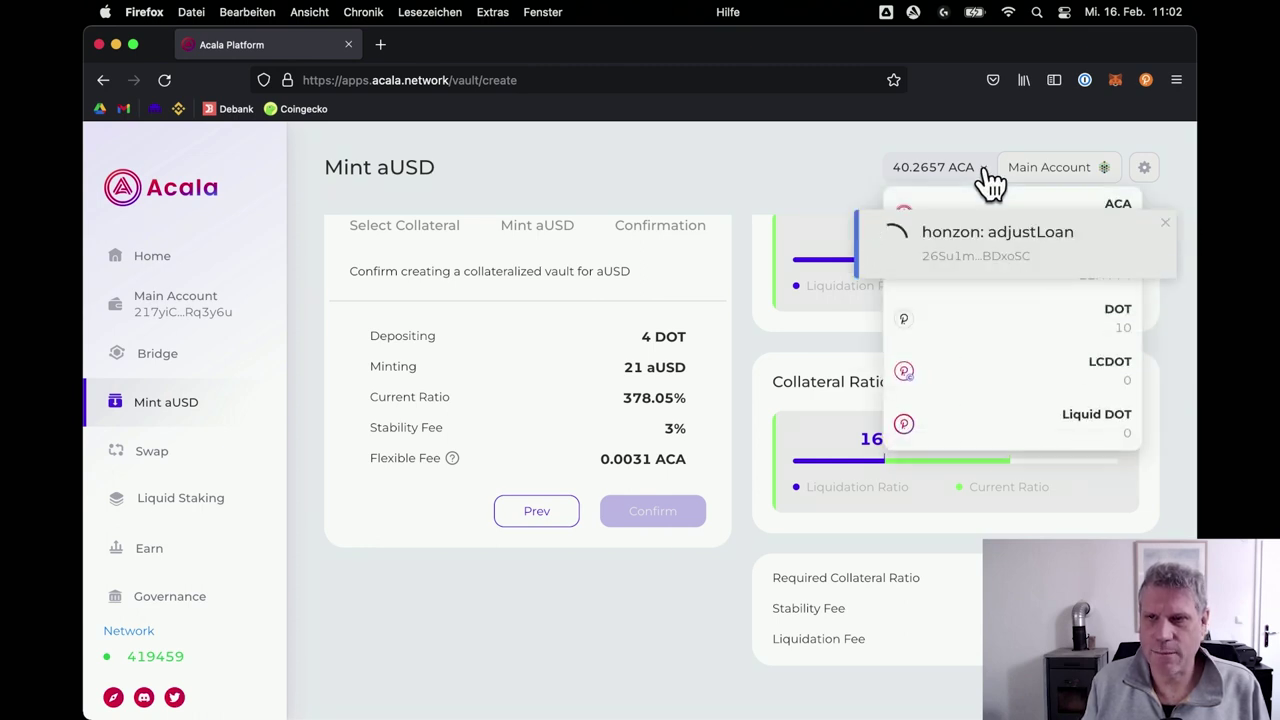
pyautogui.click(1164, 221)
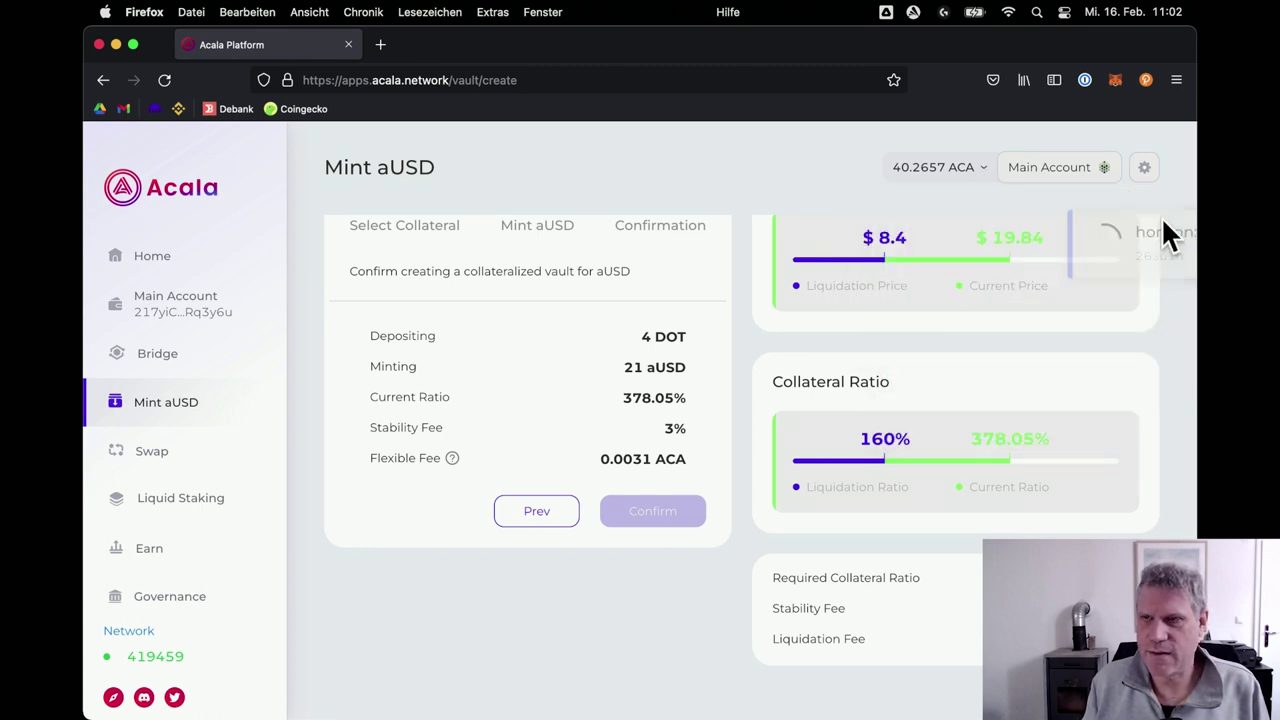
pyautogui.click(977, 170)
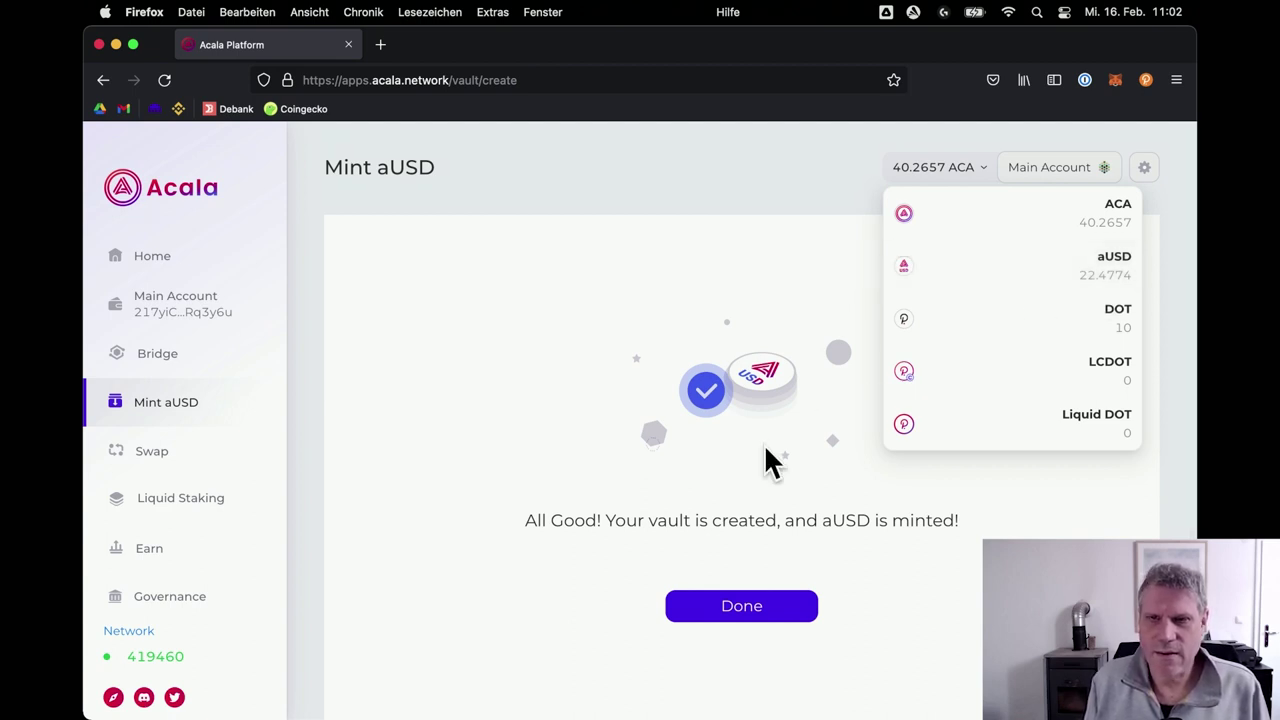
pyautogui.click(758, 606)
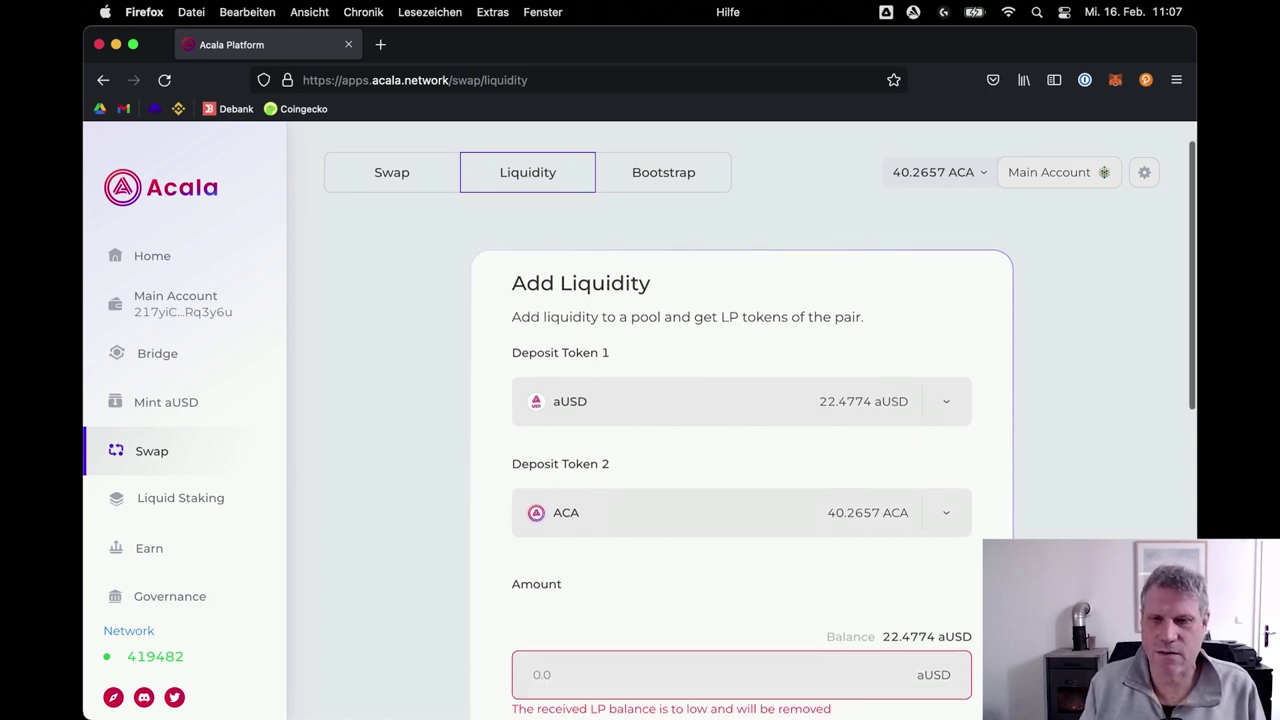
# Enter 15 aUSD as the deposit for the aUSD and ACA liquidity pool, and review the summary and staking APR.
pyautogui.scroll(-3, 740, 450)
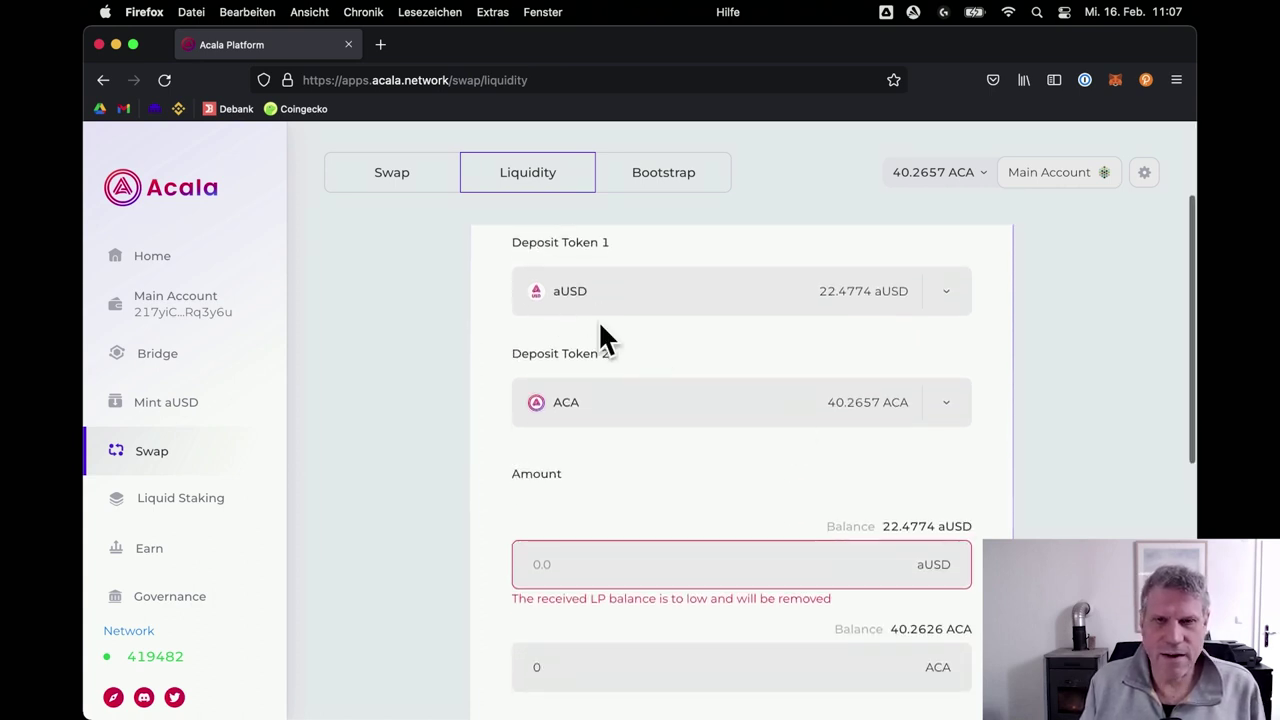
pyautogui.click(535, 551)
pyautogui.write('1')
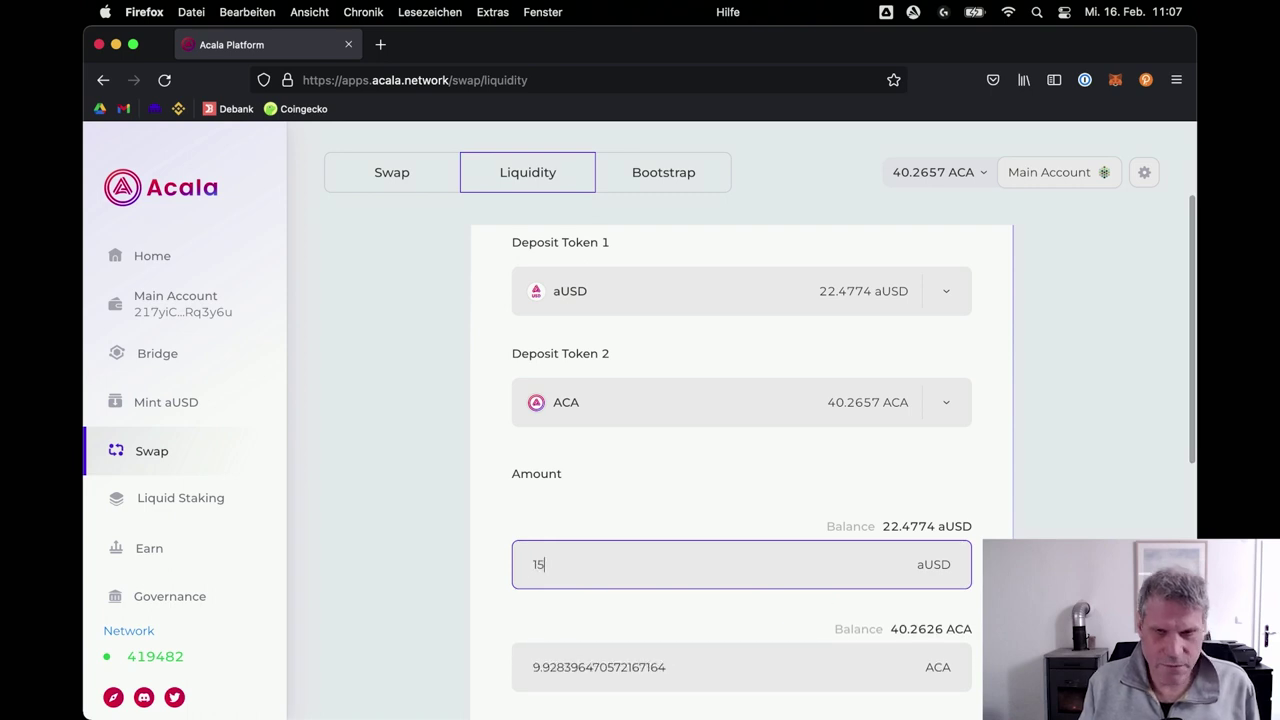
pyautogui.write('5')
pyautogui.scroll(-2, 658, 503)
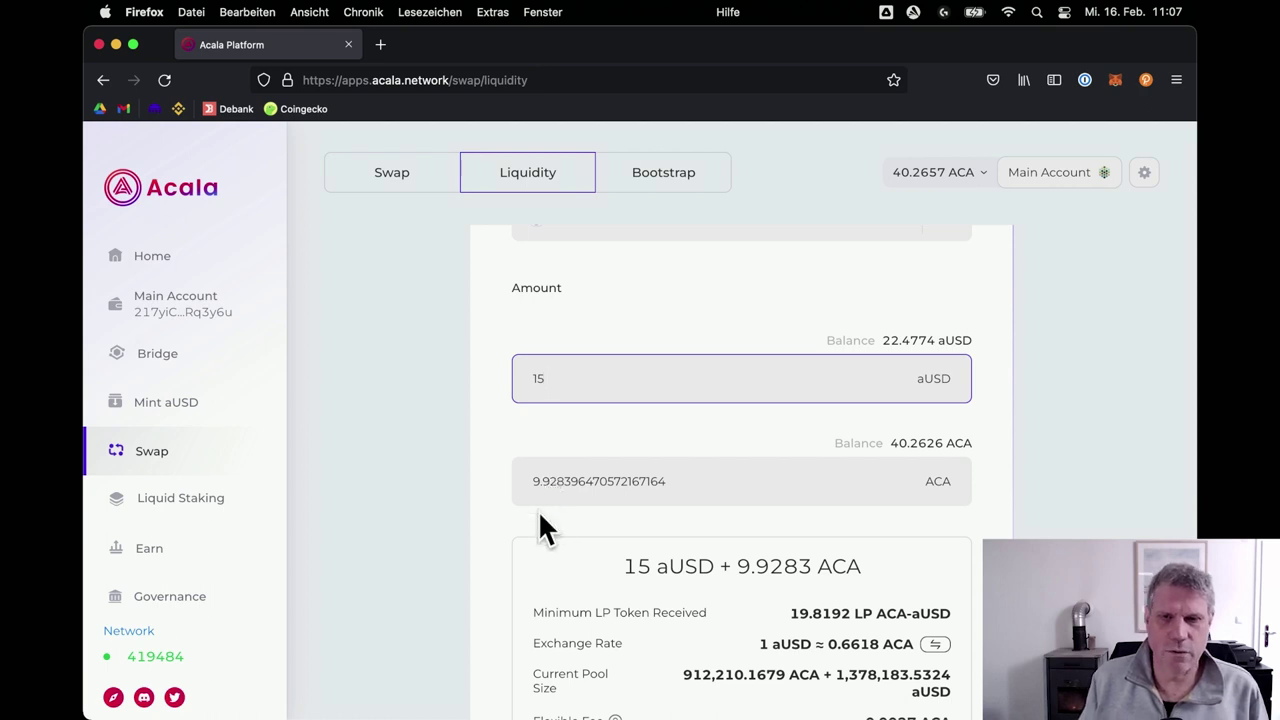
pyautogui.scroll(-5, 540, 518)
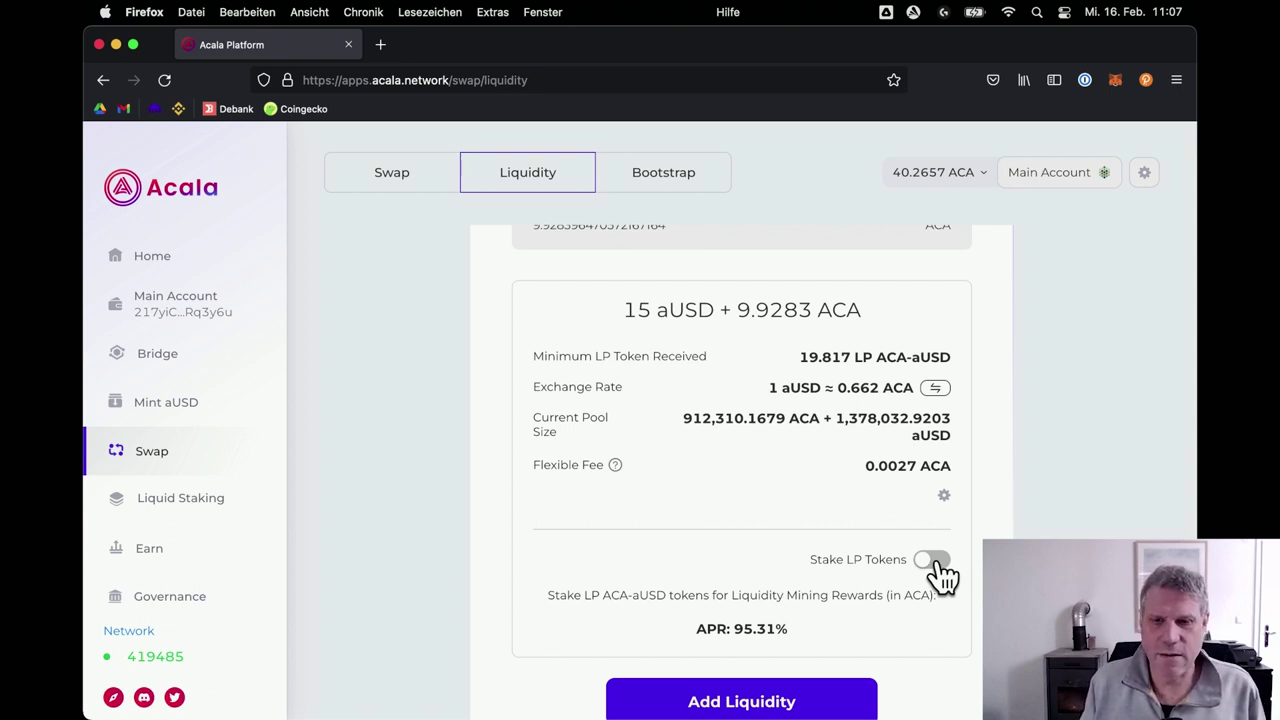
pyautogui.moveTo(689, 628); pyautogui.dragTo(817, 627)
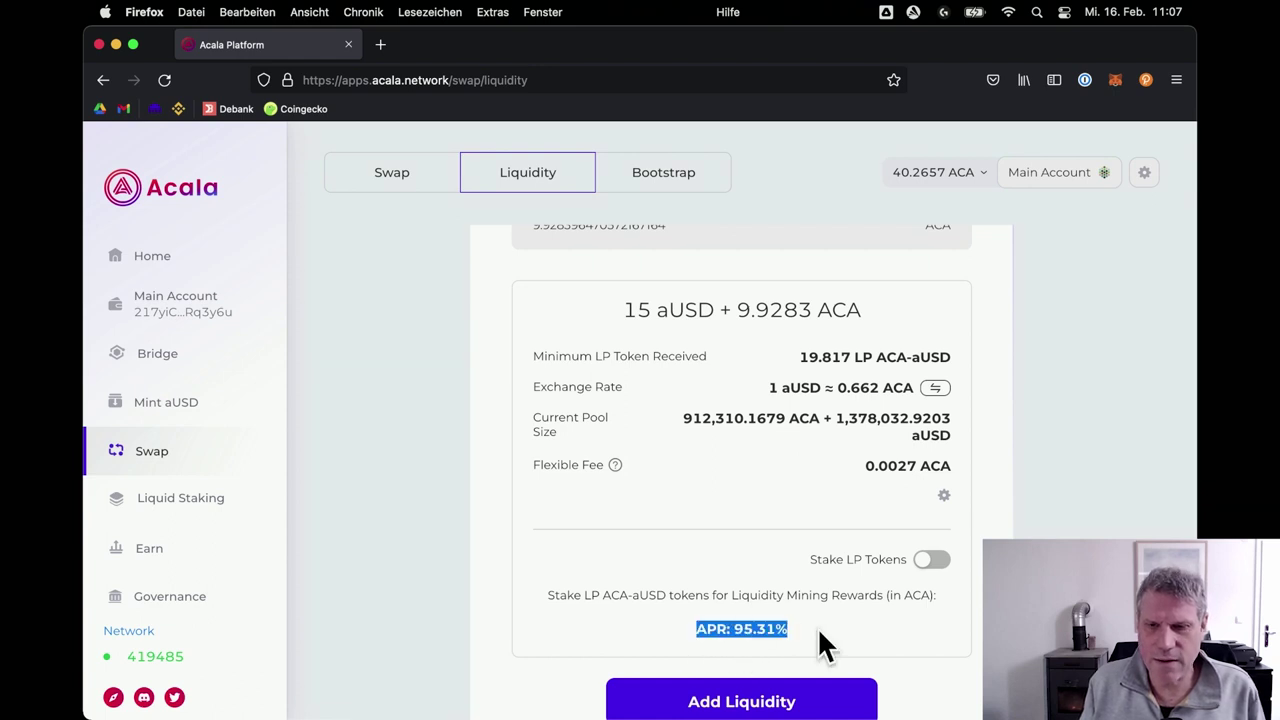
pyautogui.click(816, 628)
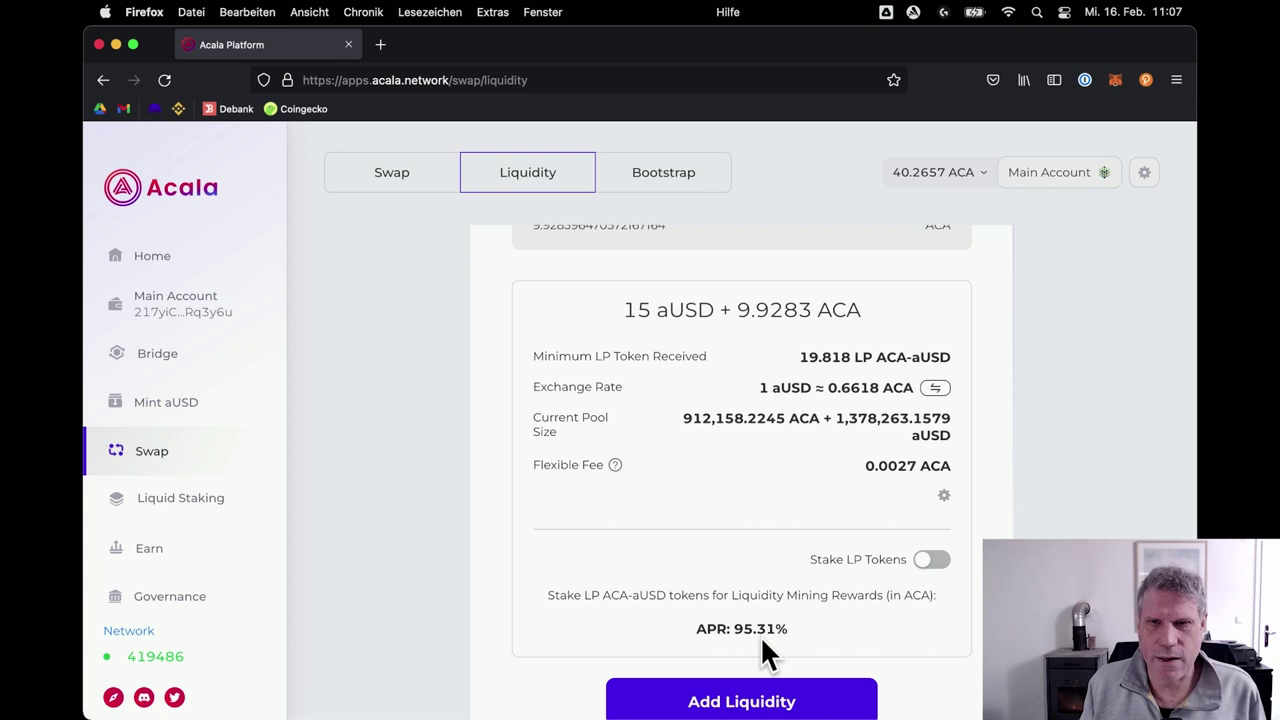
# Submit the 15 aUSD and ACA liquidity deposit without staking the LP tokens, and sign the transaction with the account password.
pyautogui.scroll(-1, 762, 640)
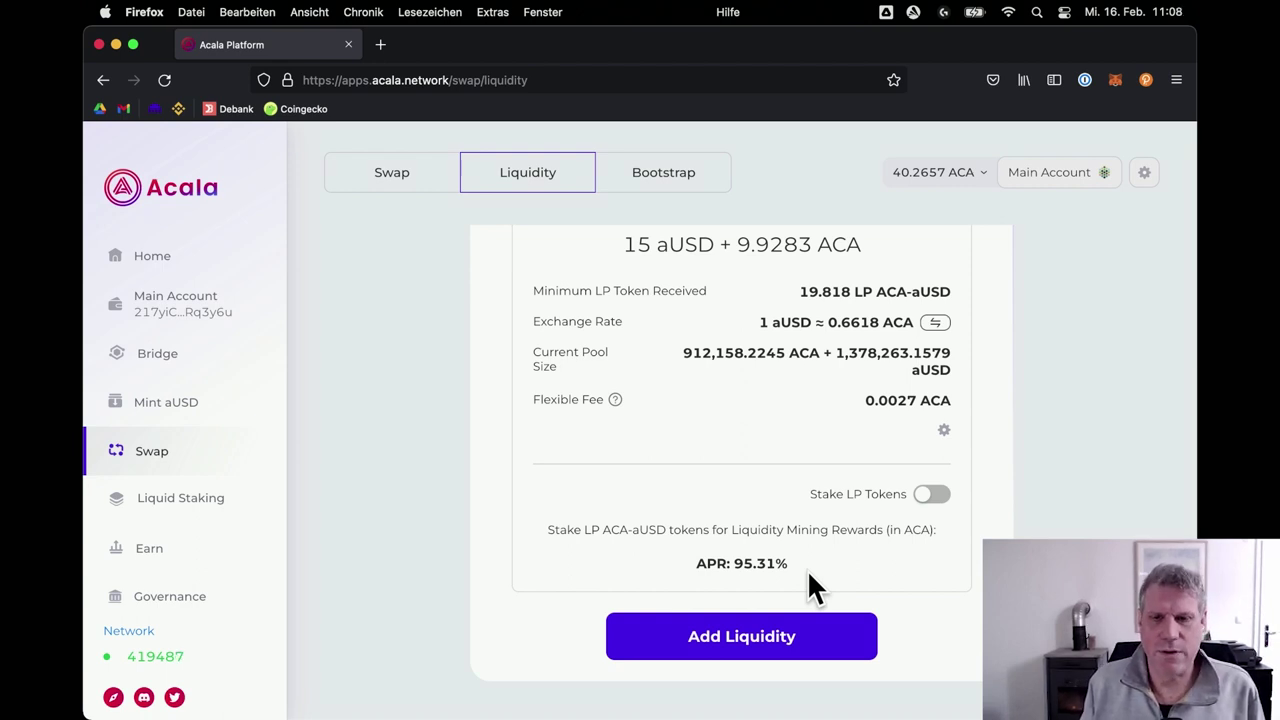
pyautogui.click(787, 645)
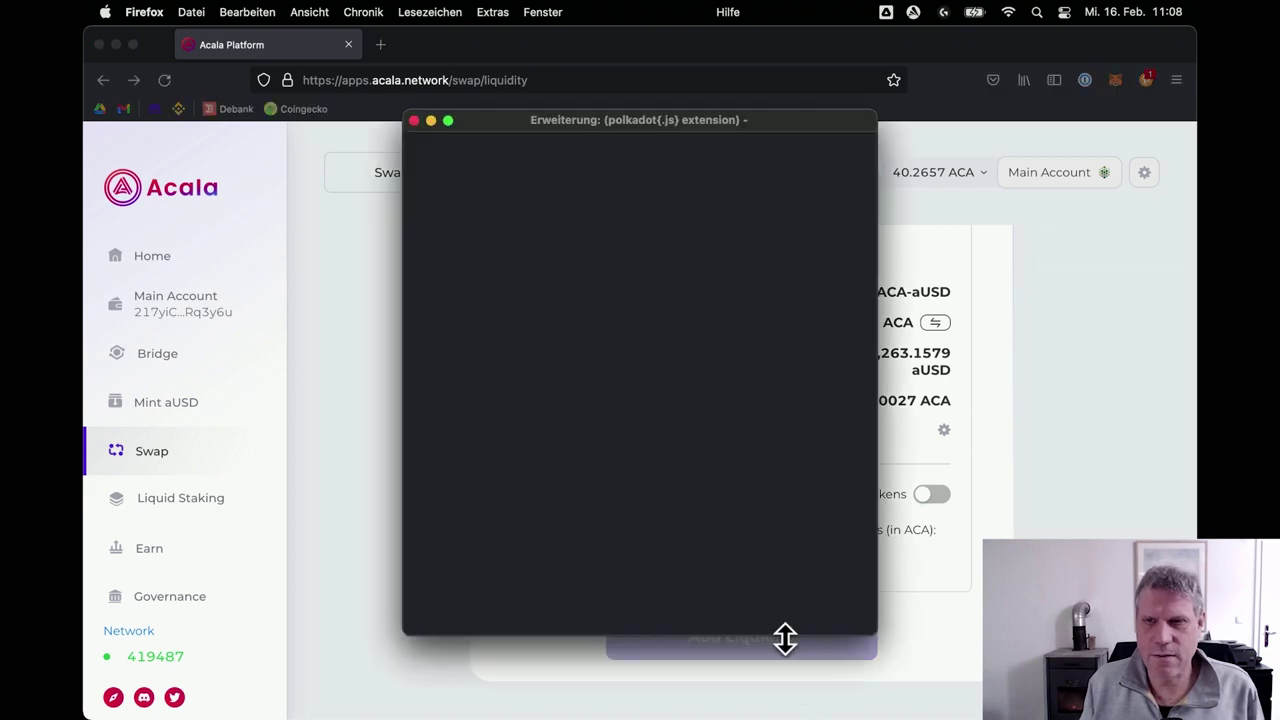
pyautogui.write('•••••••')
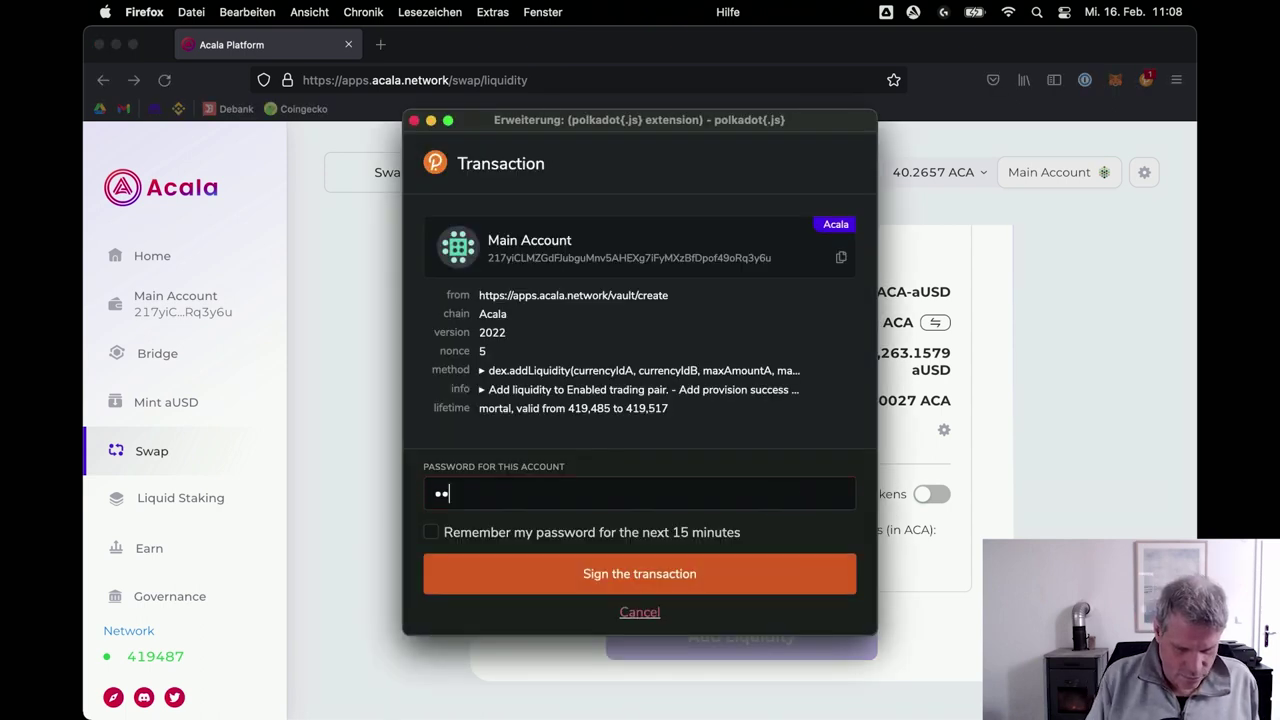
pyautogui.write('••••••')
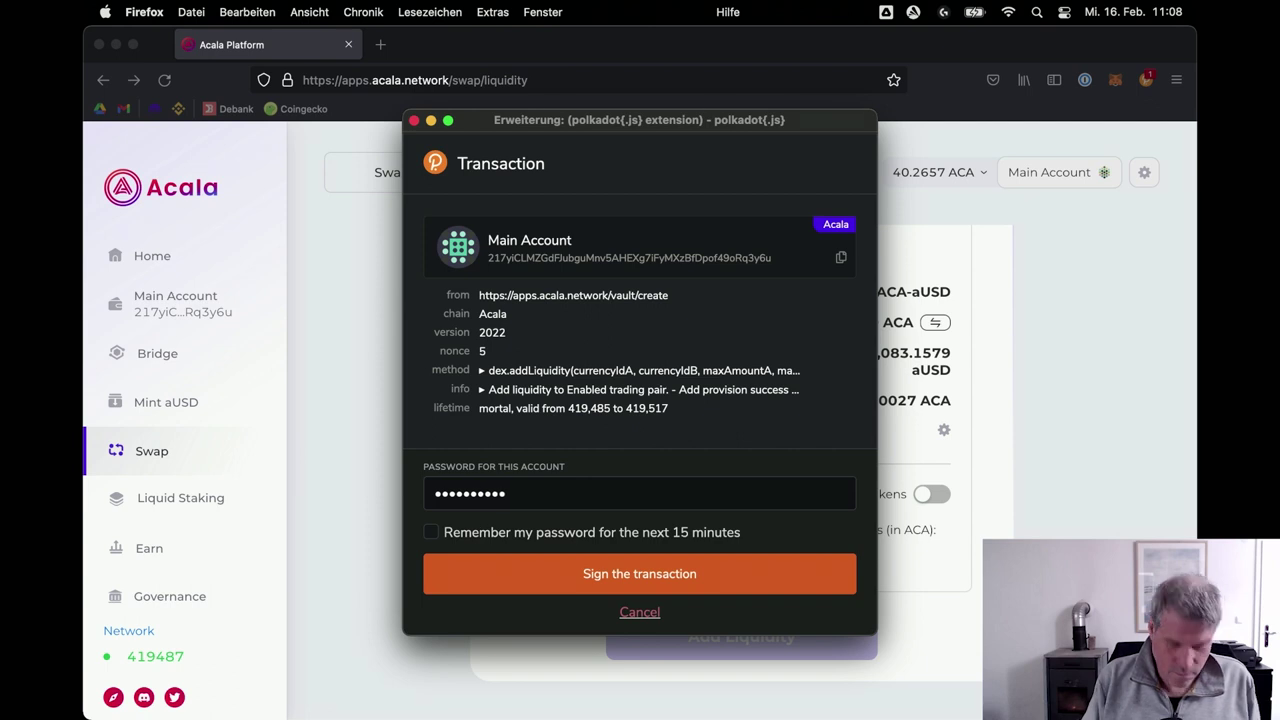
pyautogui.press('Return')
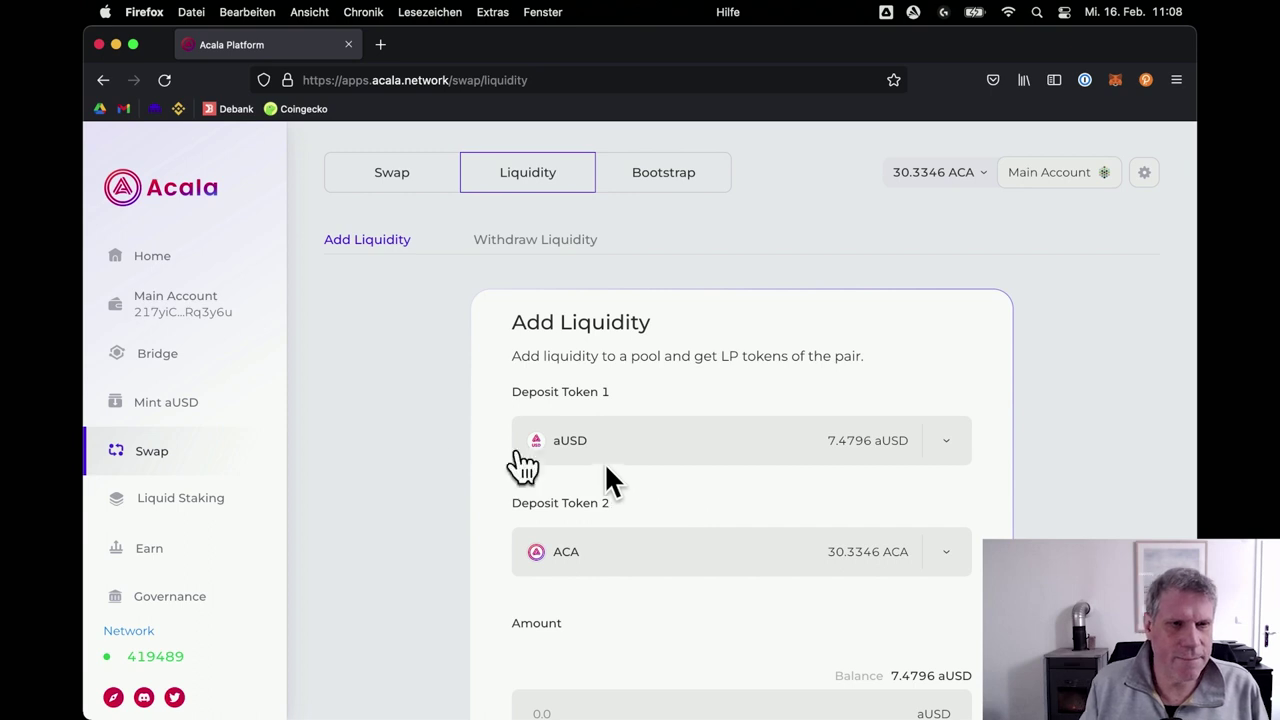
# Check the minted aUSD in the vault overview, and set up a swap paying with ACA to receive 22 aUSD.
pyautogui.click(398, 178)
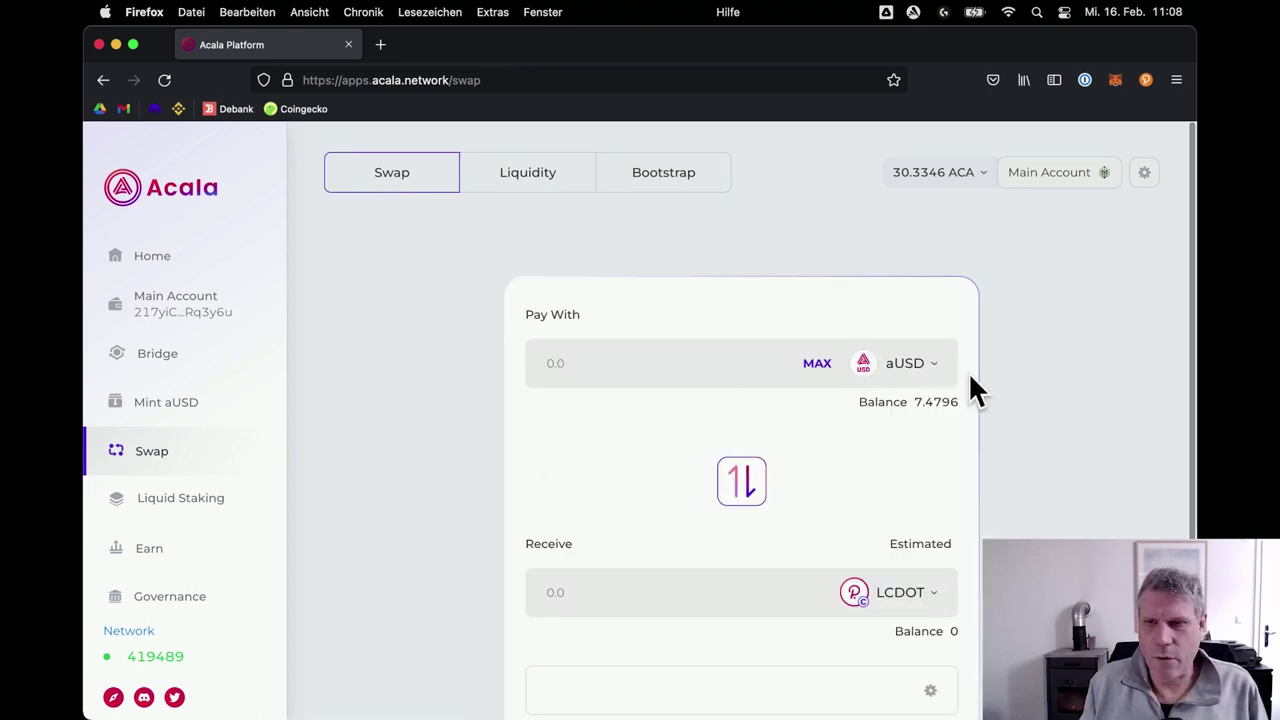
pyautogui.click(180, 410)
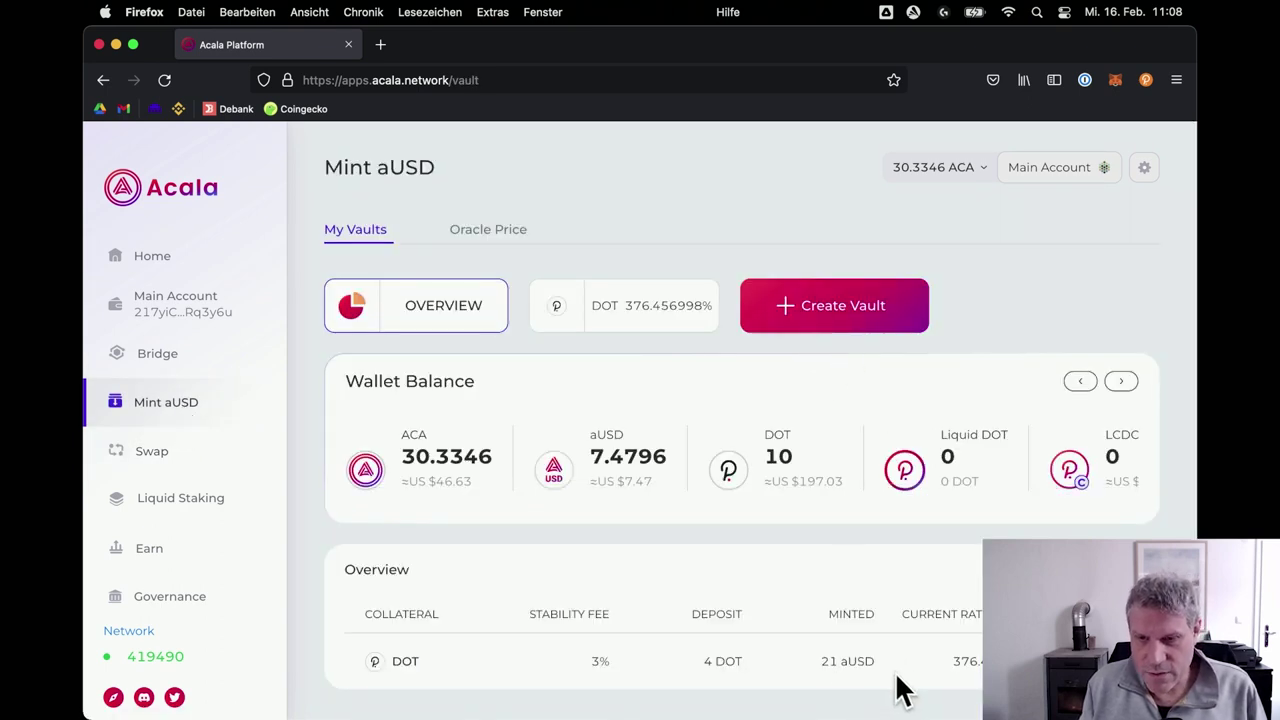
pyautogui.press('super+Left')
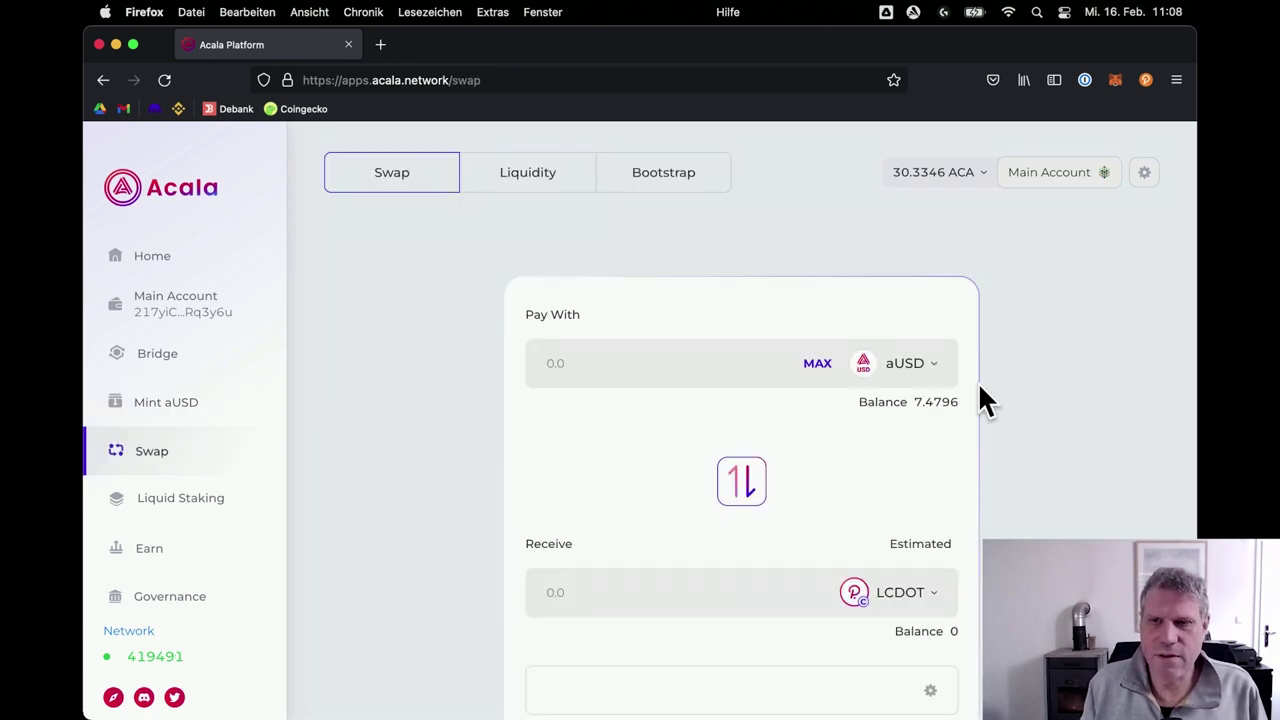
pyautogui.click(897, 362)
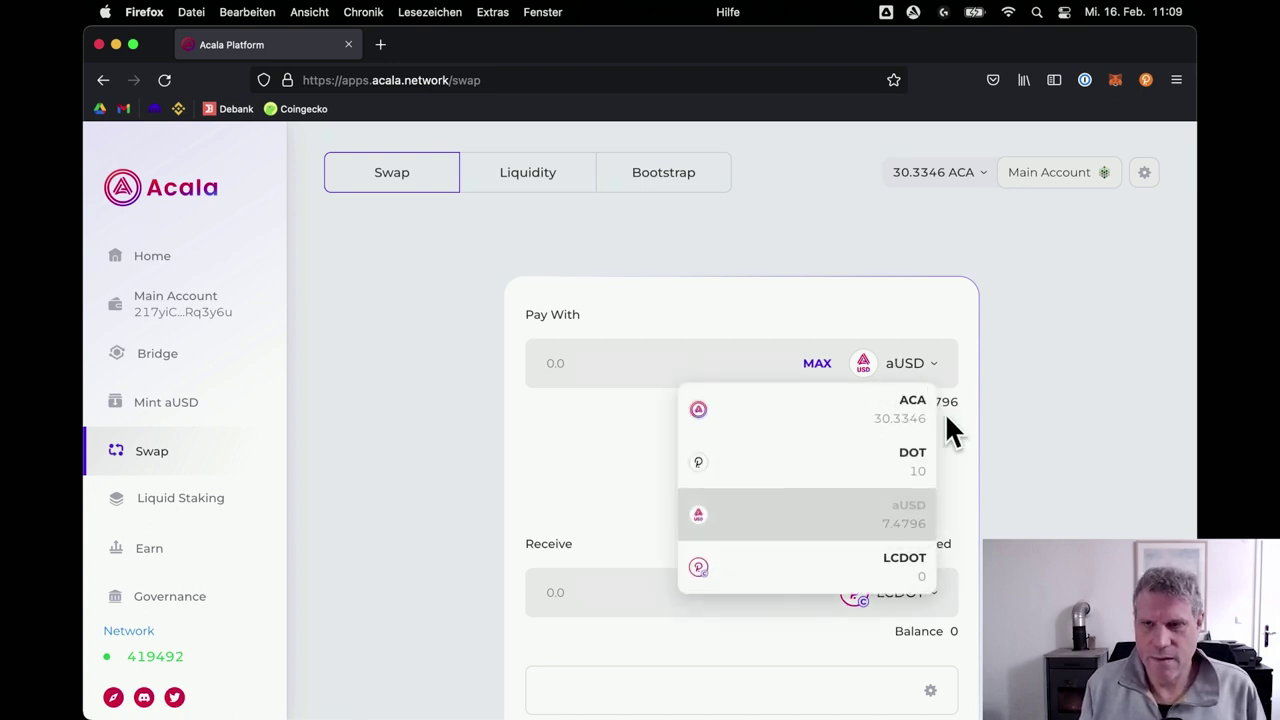
pyautogui.click(893, 410)
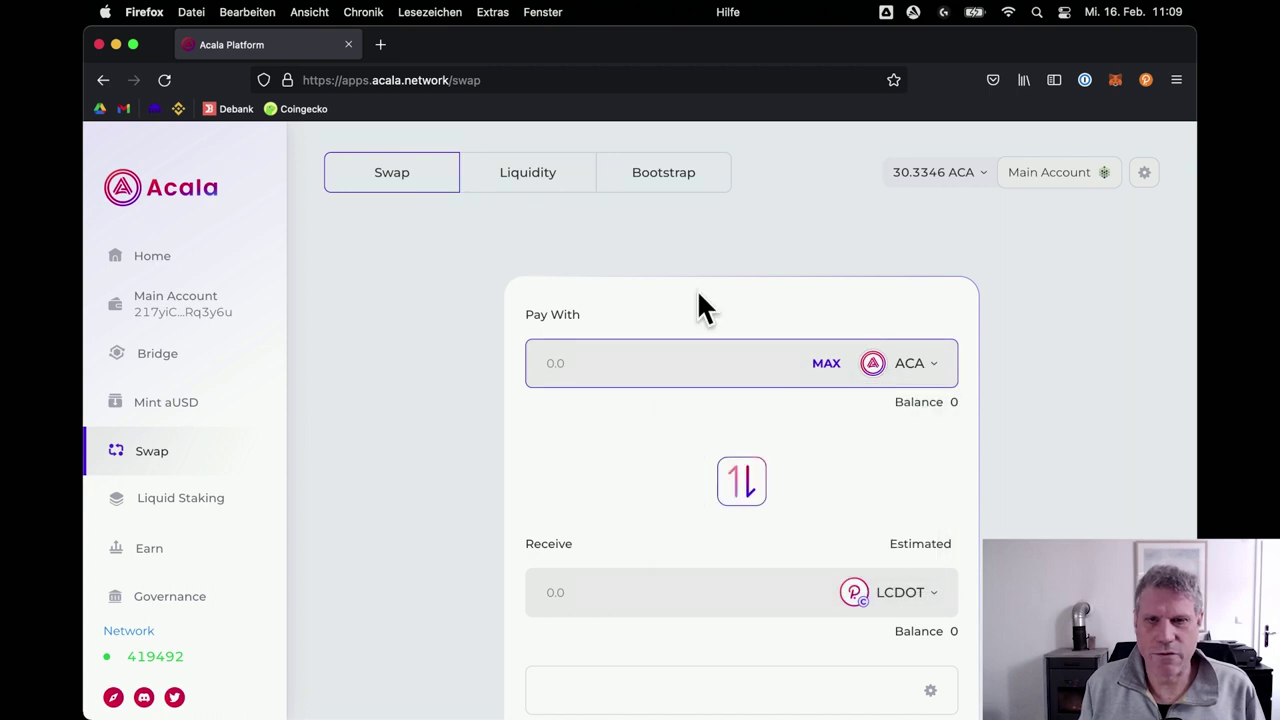
pyautogui.click(913, 596)
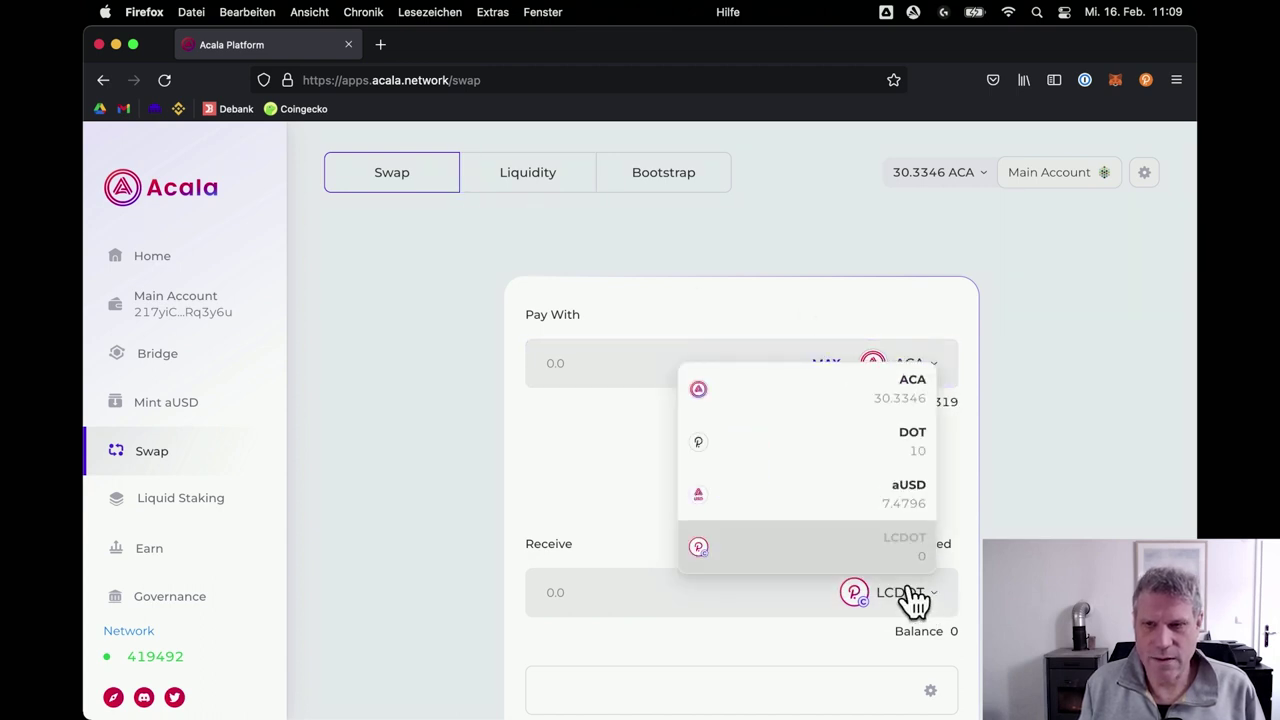
pyautogui.click(918, 510)
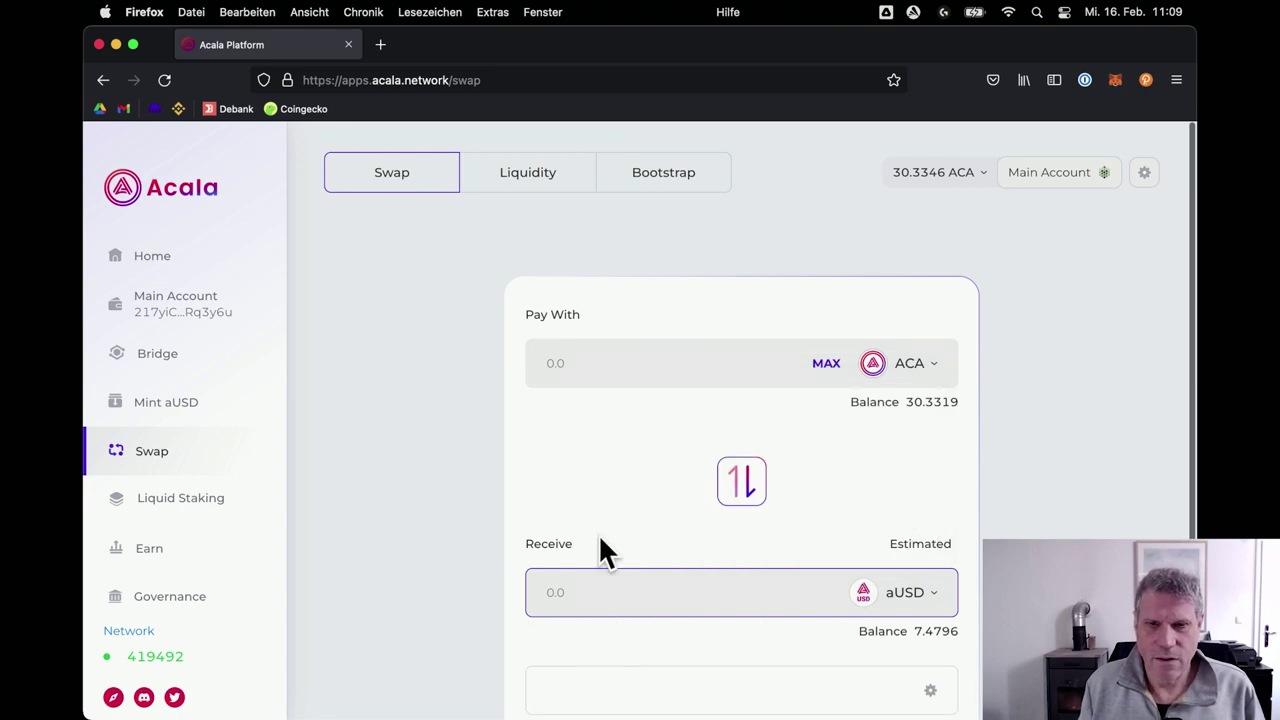
pyautogui.click(586, 577)
pyautogui.write('2')
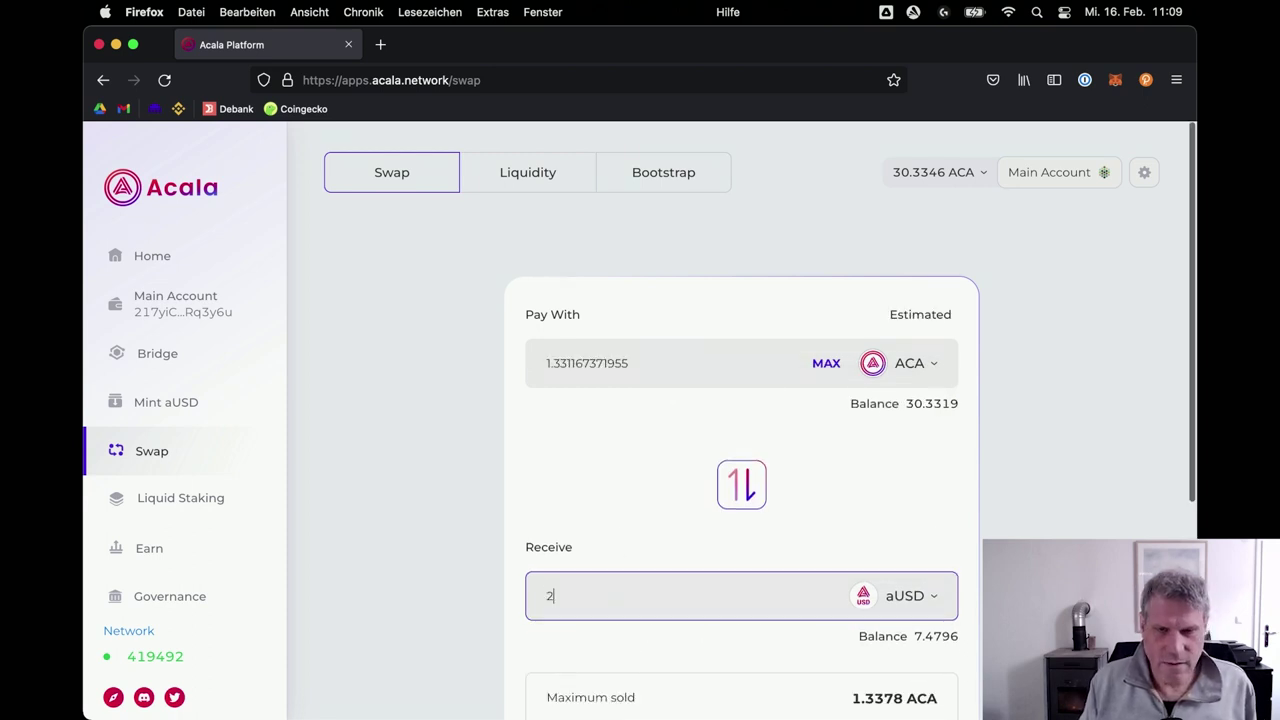
pyautogui.write('2')
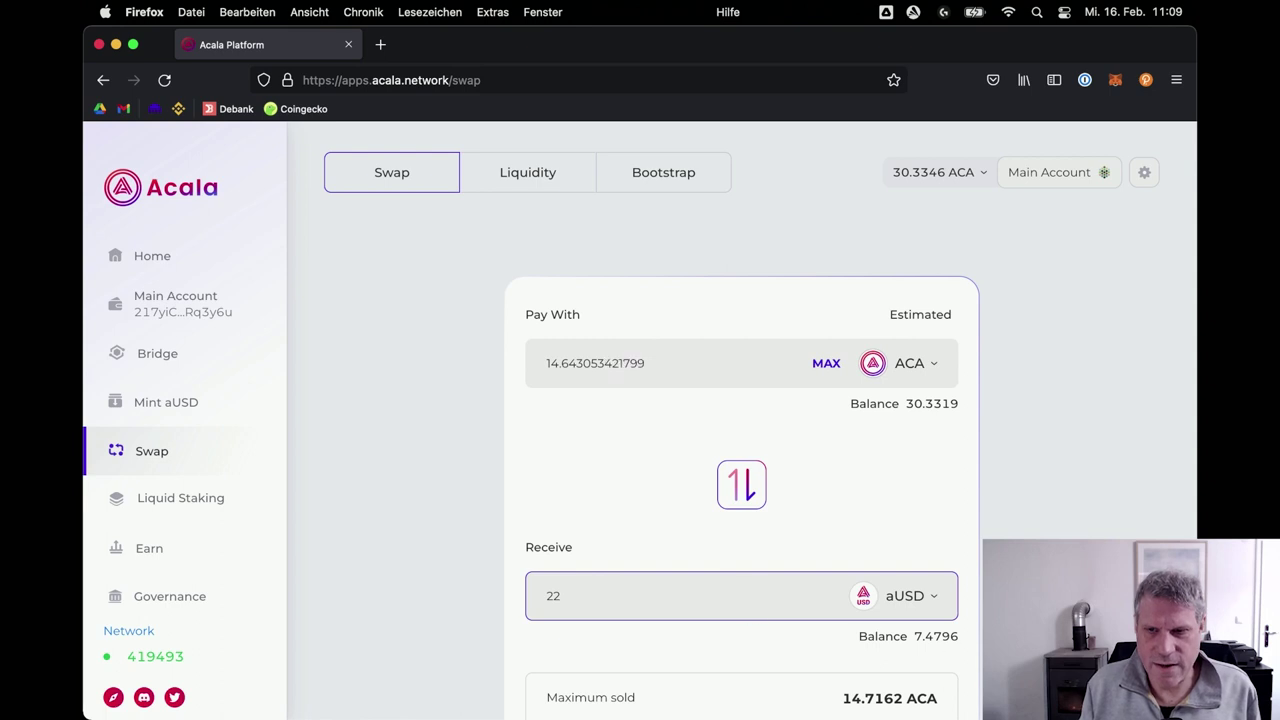
# Review the swap summary, submit the ACA to aUSD swap, and sign the transaction with the account password.
pyautogui.scroll(-2, 573, 508)
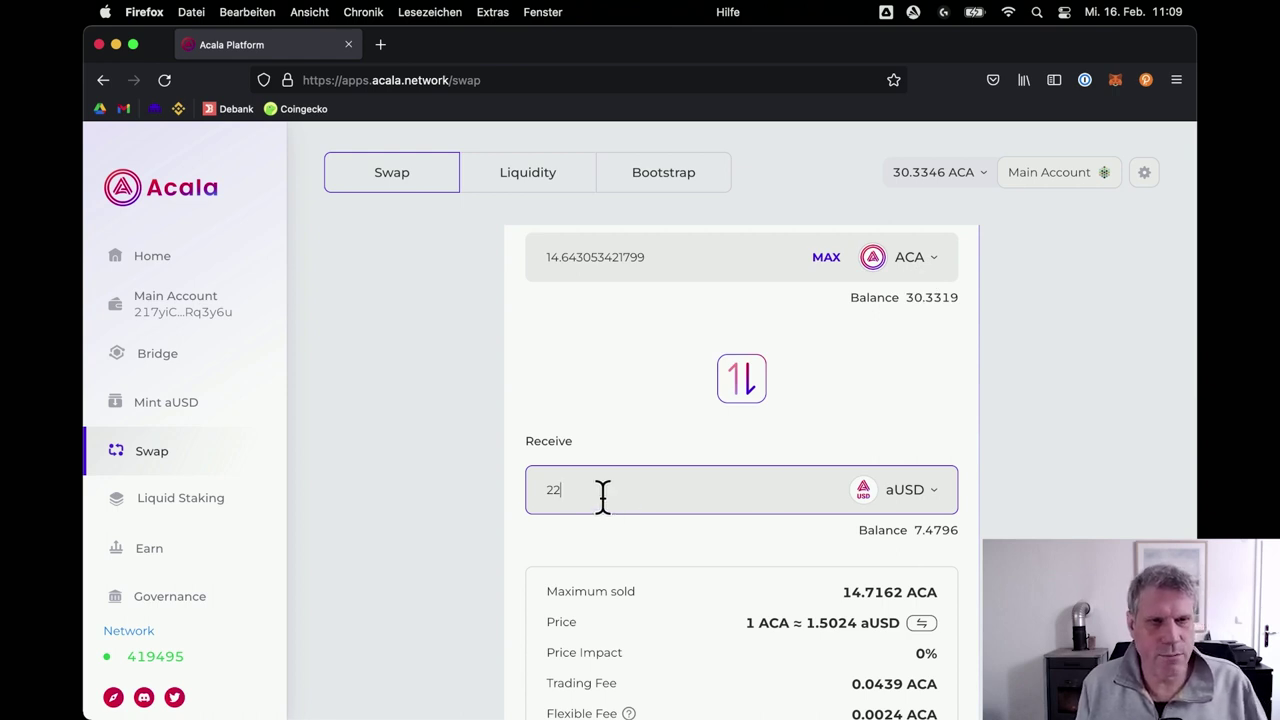
pyautogui.scroll(-5, 742, 529)
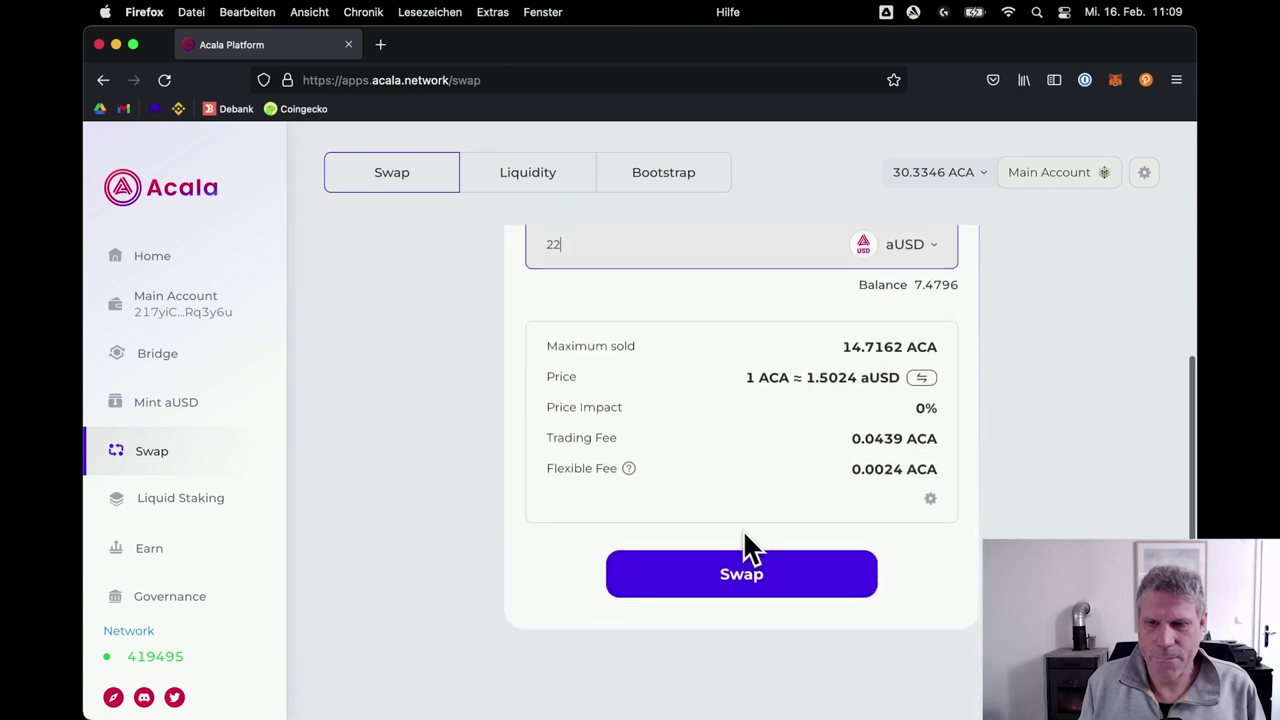
pyautogui.click(750, 578)
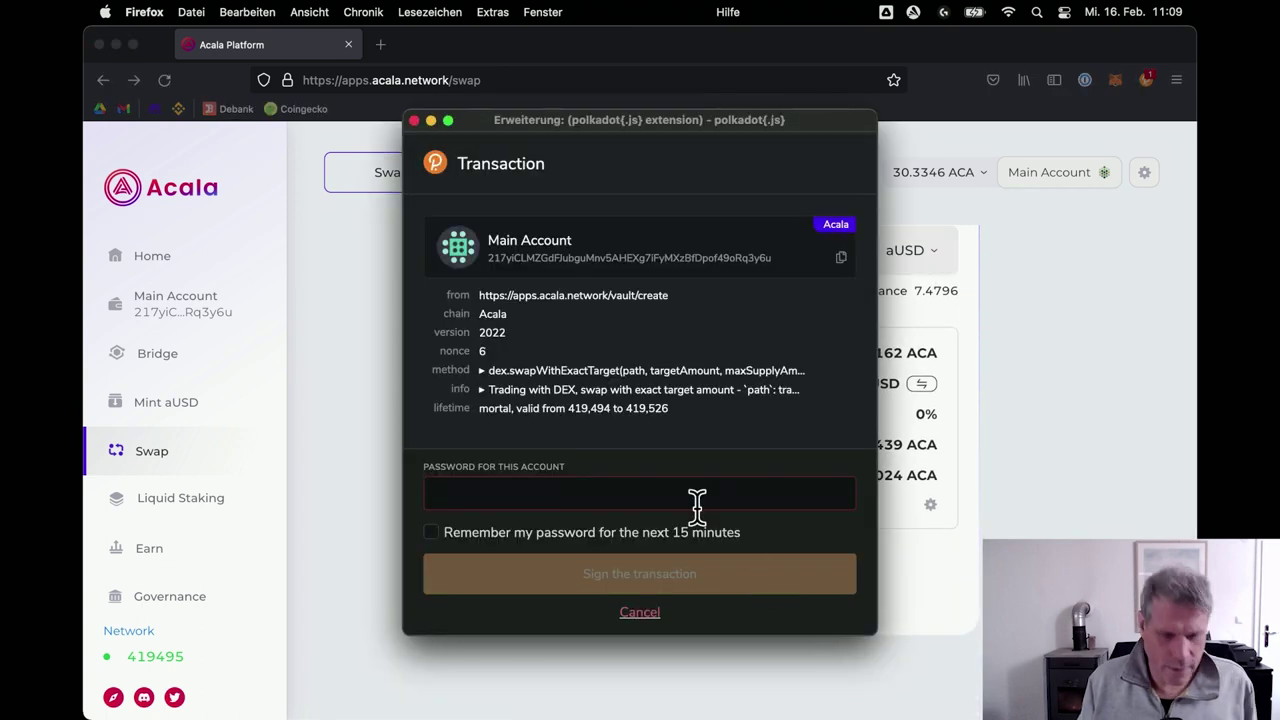
pyautogui.write('••')
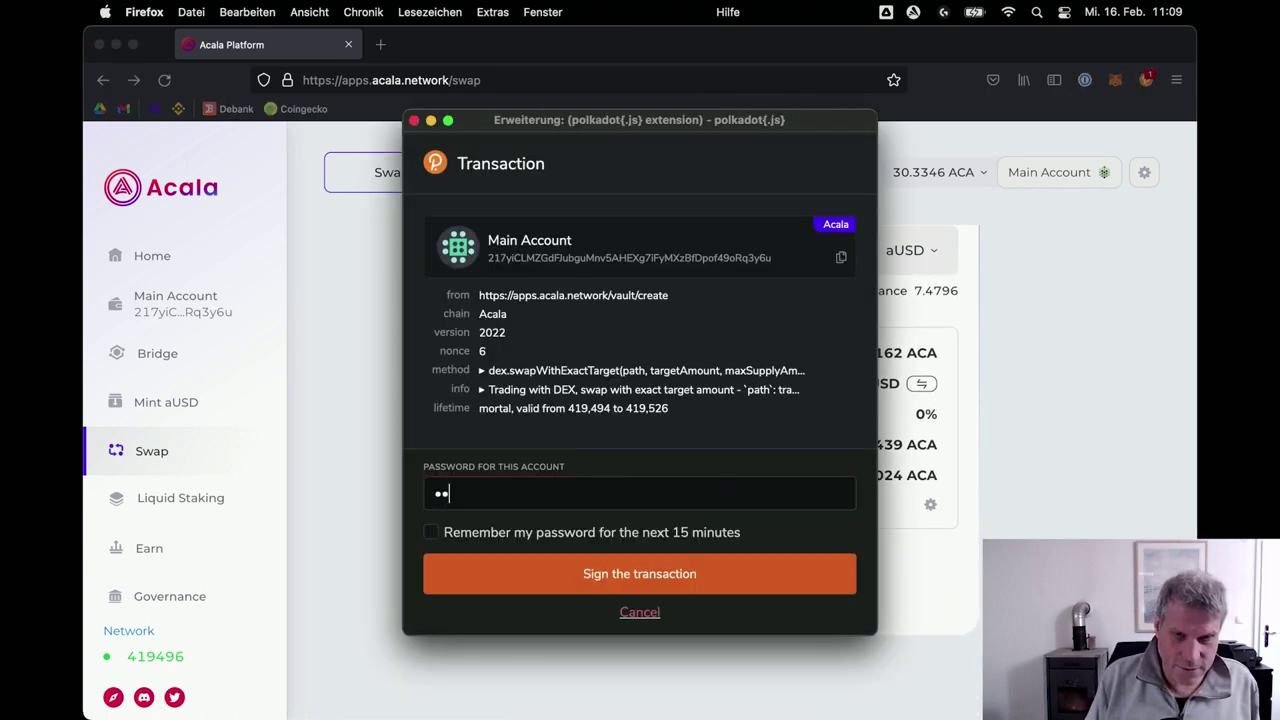
pyautogui.press('BackSpace')
pyautogui.press('BackSpace')
pyautogui.write('•••••••••')
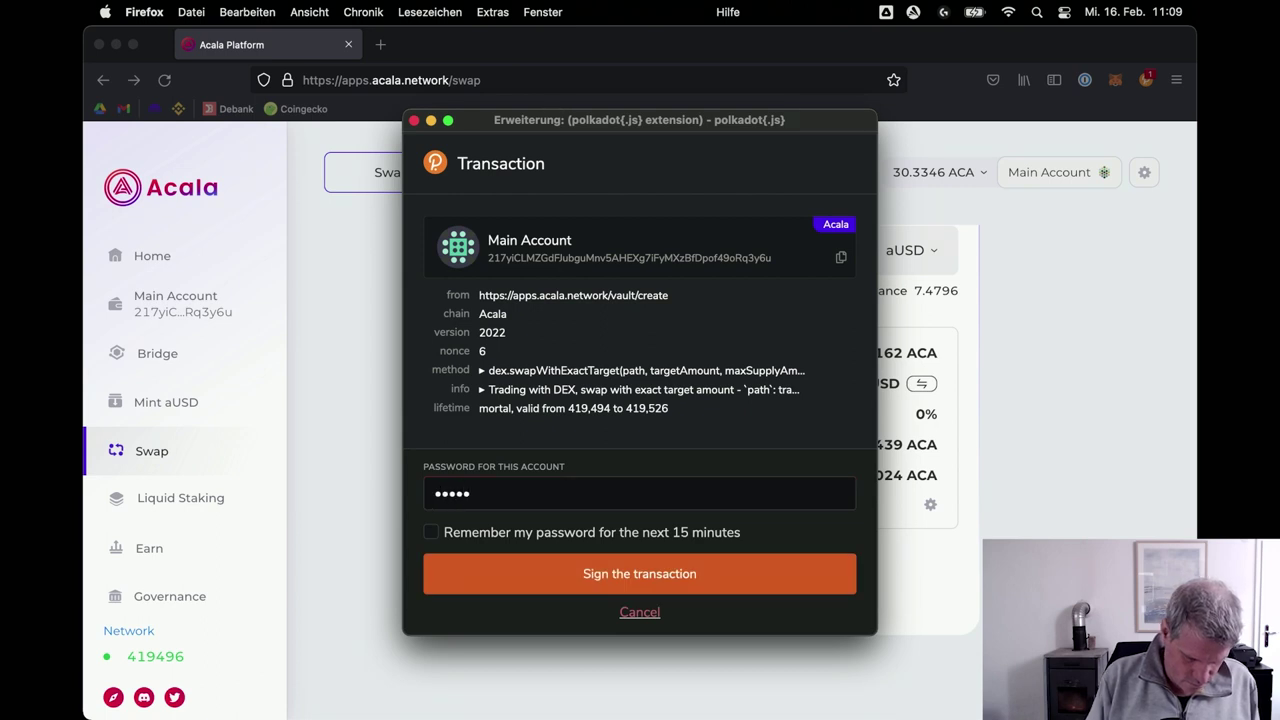
pyautogui.write('••••')
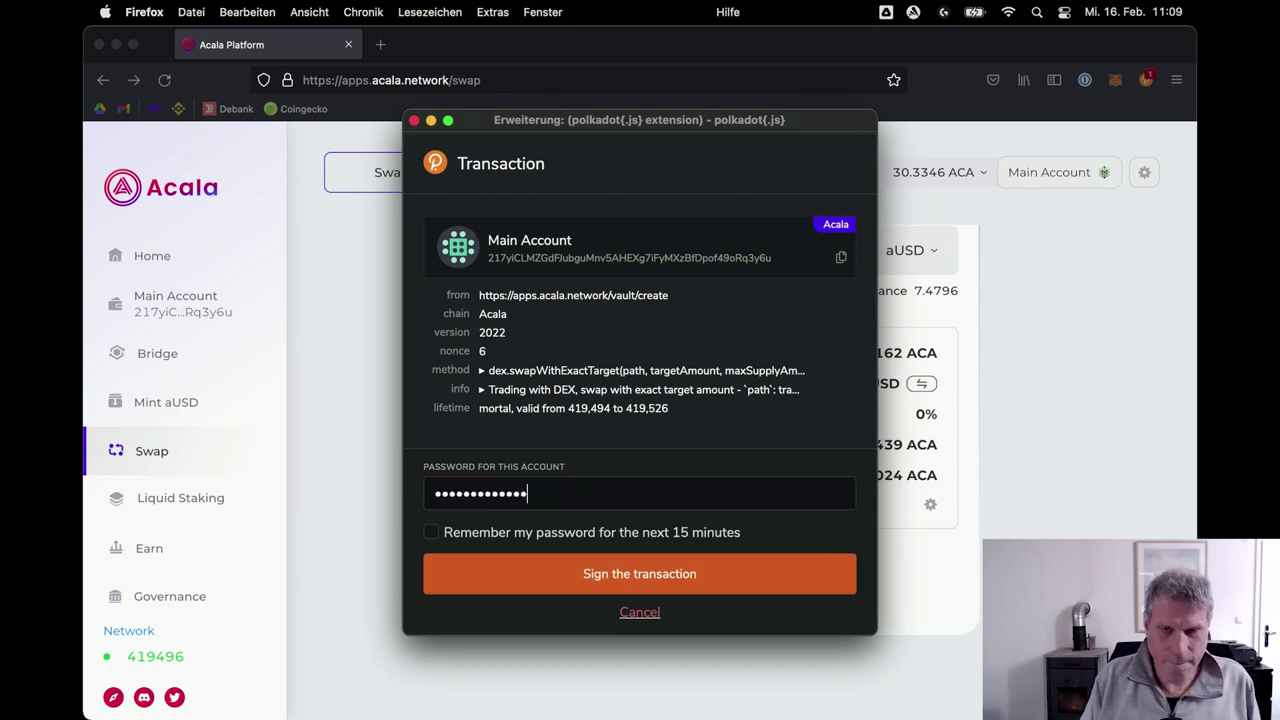
pyautogui.press('Return')
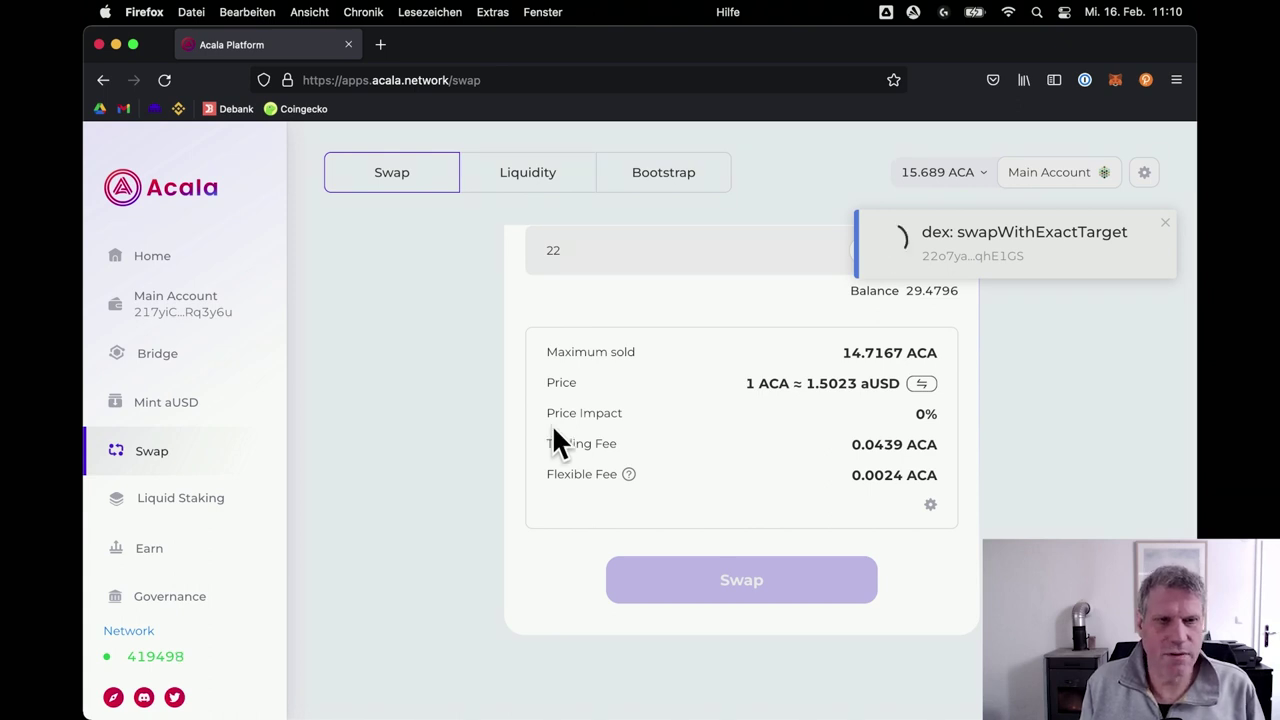
# Open the DOT vault's management view and set the aUSD payback to the maximum amount of 21 aUSD.
pyautogui.click(175, 415)
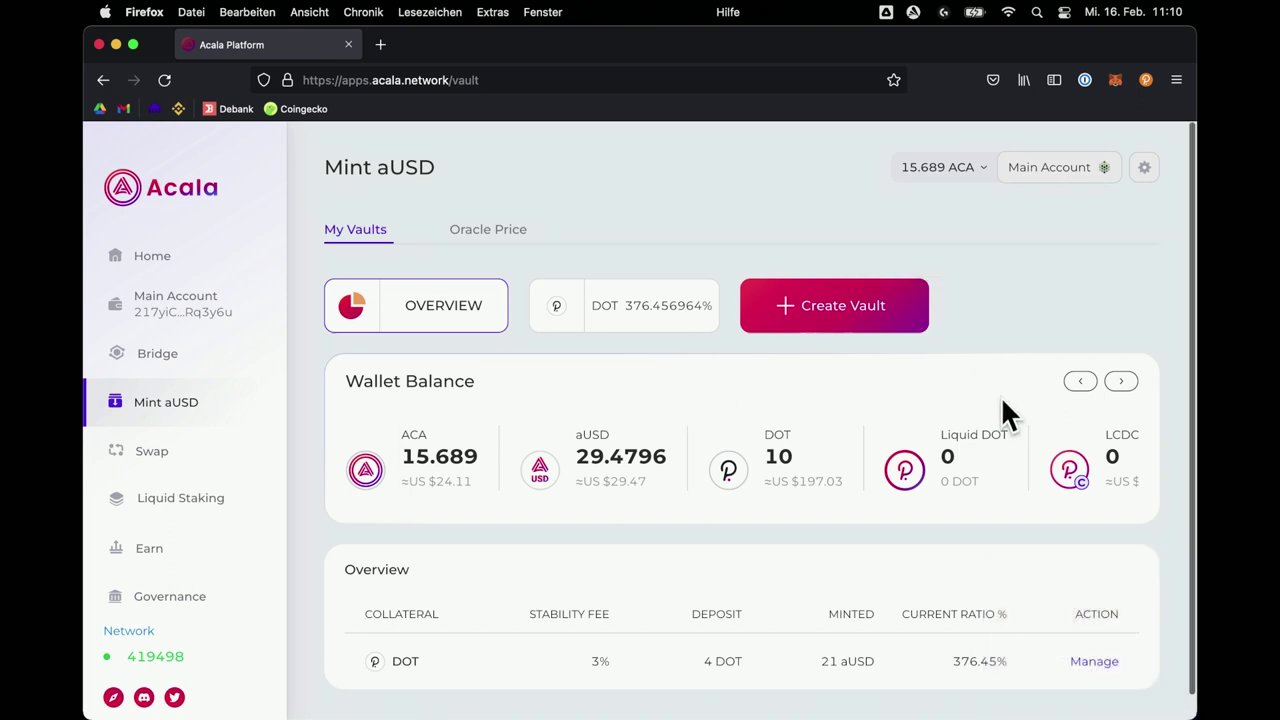
pyautogui.click(1092, 664)
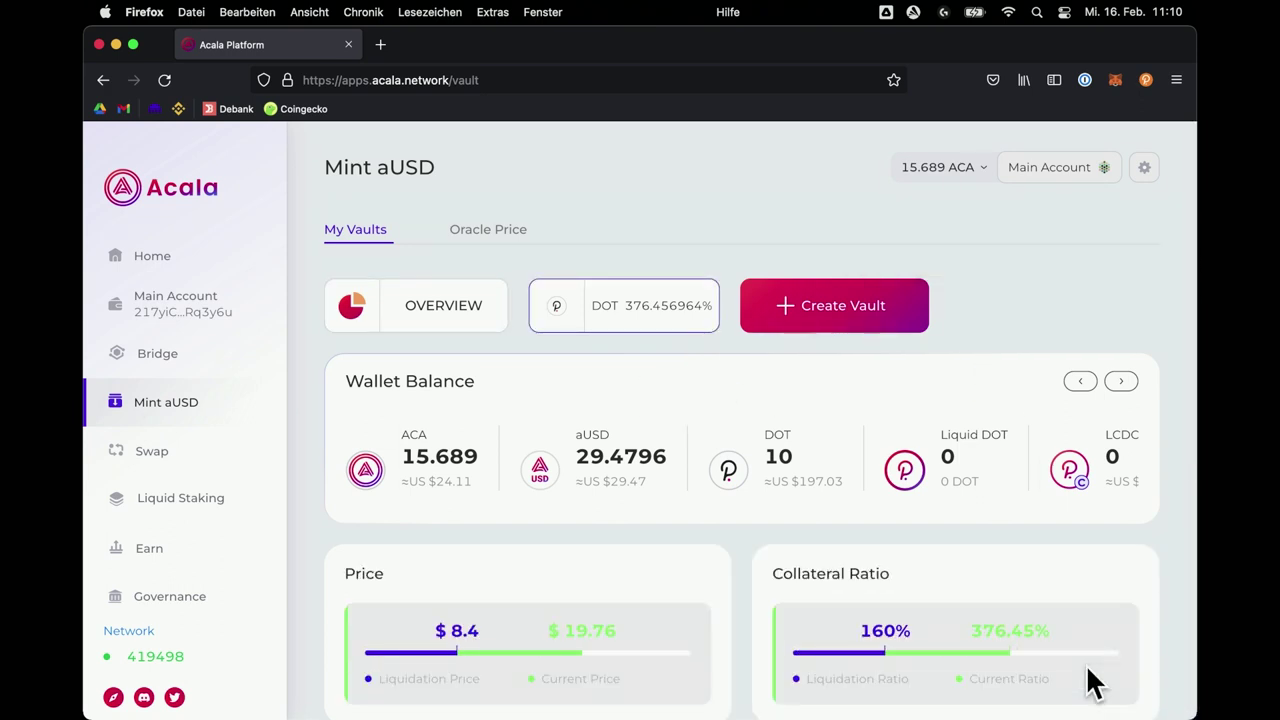
pyautogui.scroll(-3, 1089, 670)
pyautogui.scroll(-3, 1090, 682)
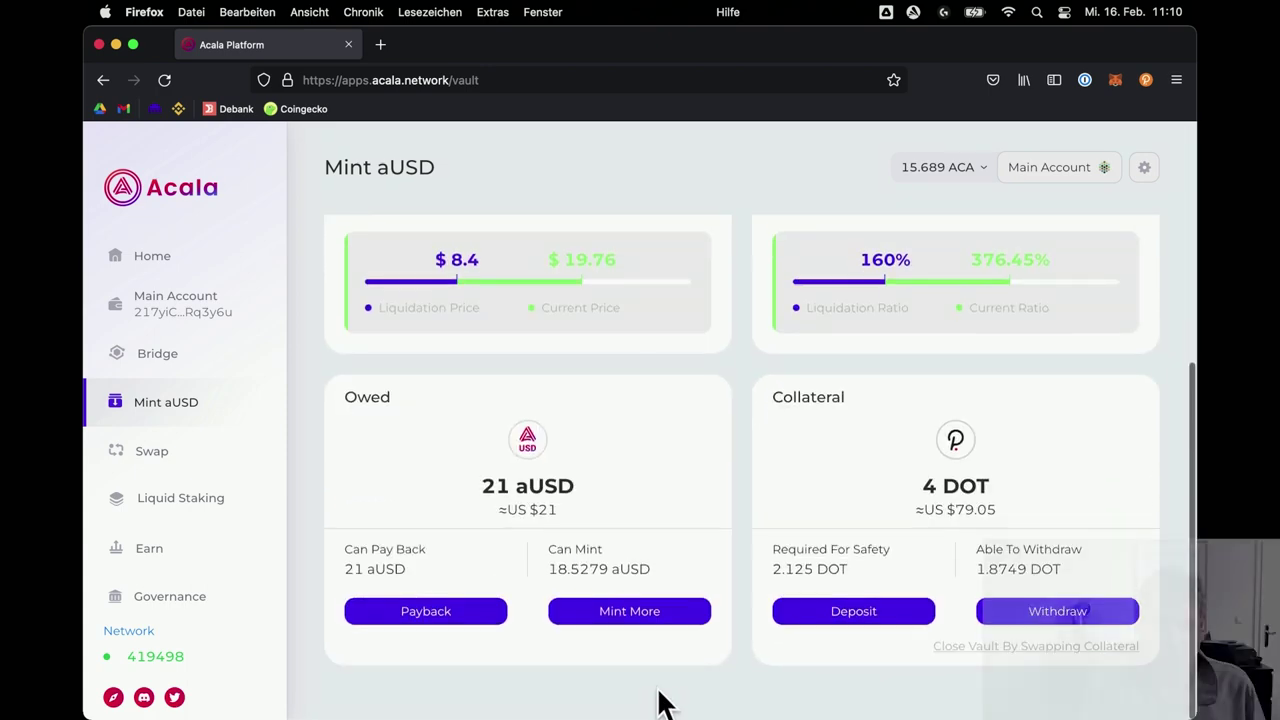
pyautogui.click(399, 608)
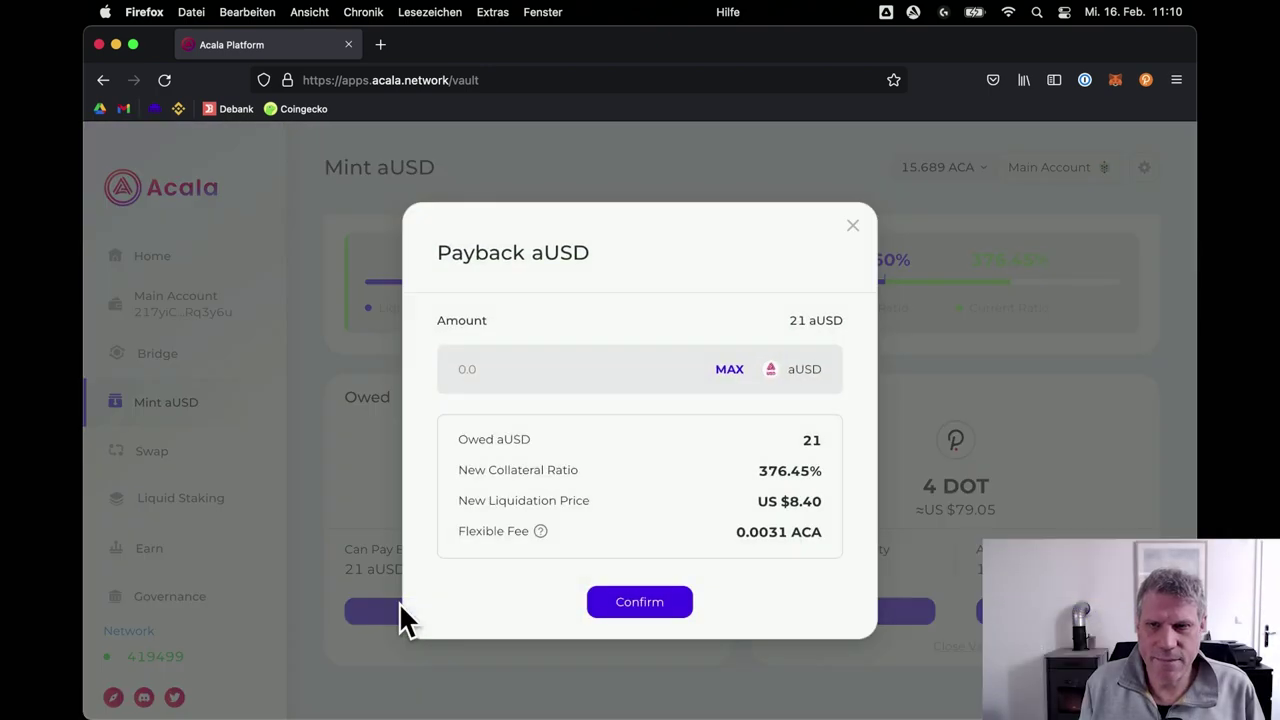
pyautogui.click(729, 377)
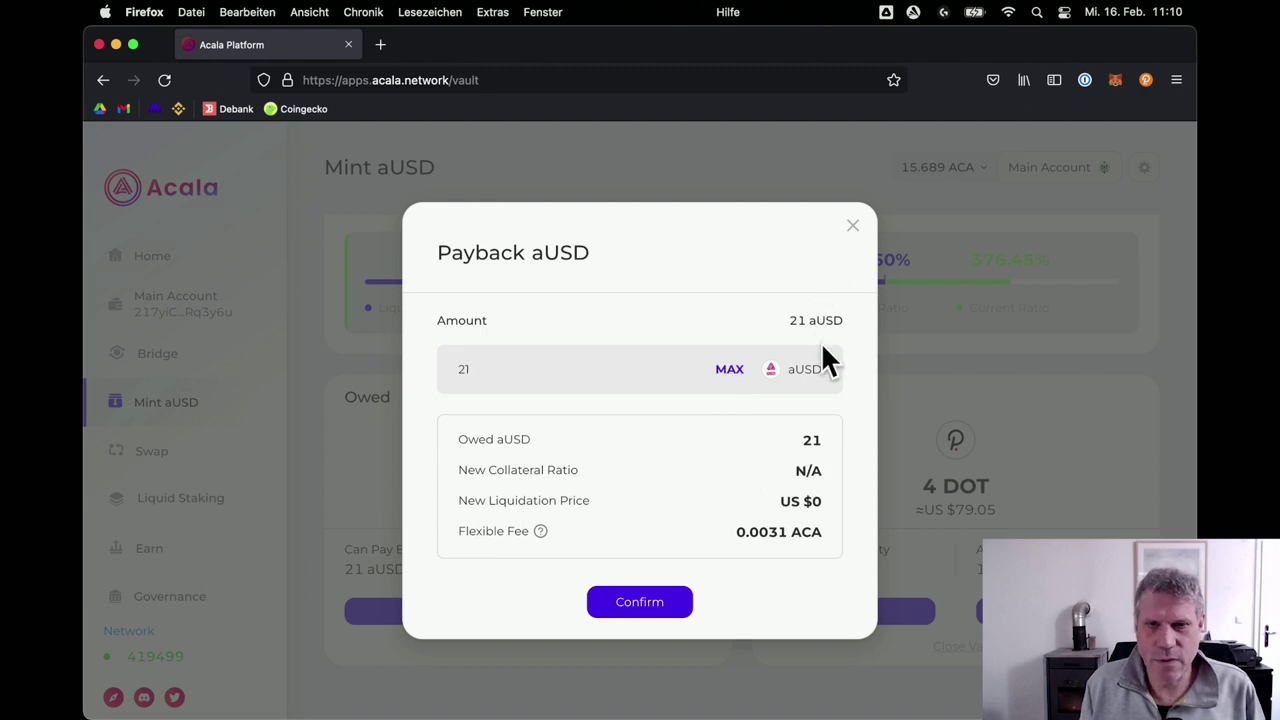
# Confirm the aUSD payback and sign with the account password, having it remembered for the next 15 minutes.
pyautogui.click(630, 606)
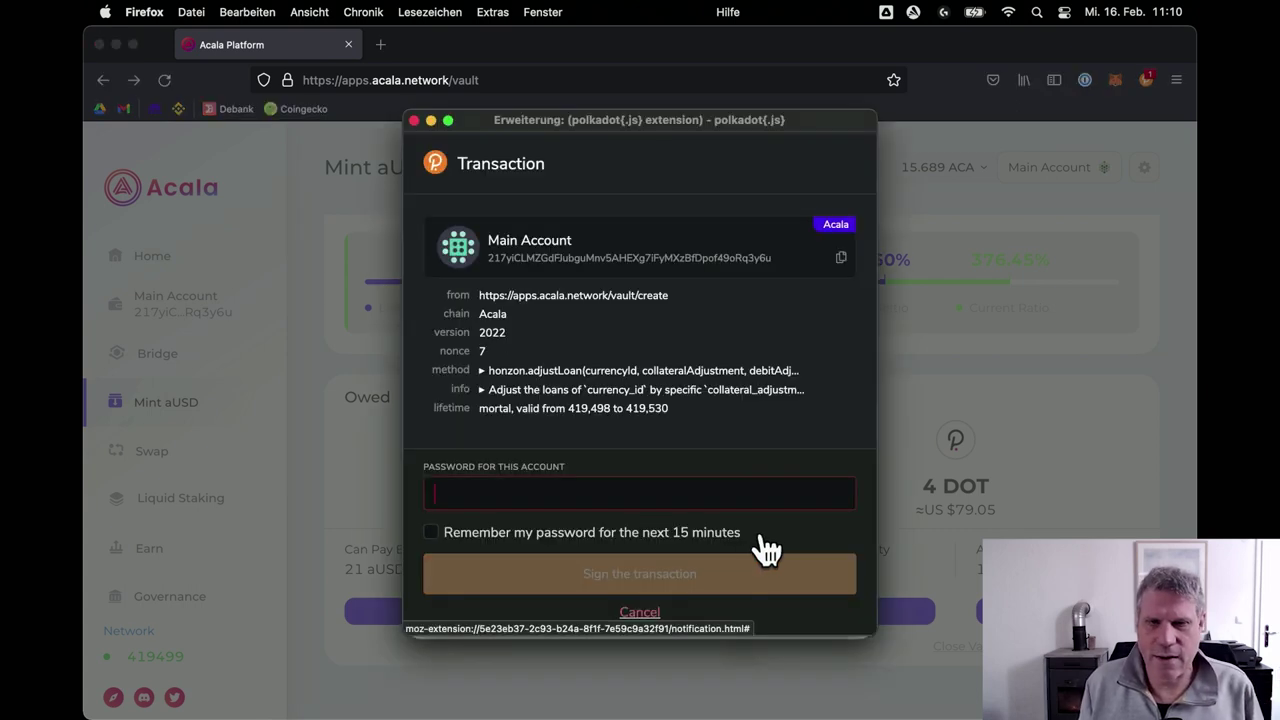
pyautogui.click(679, 535)
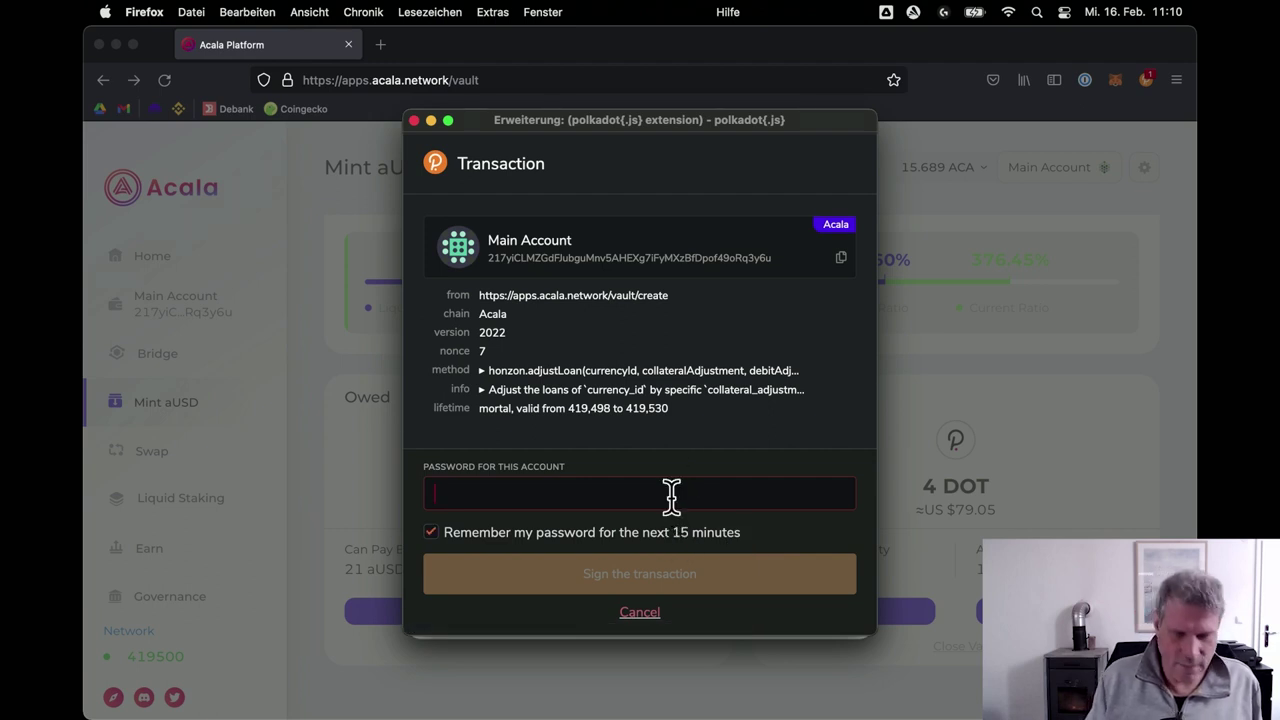
pyautogui.write('*********')
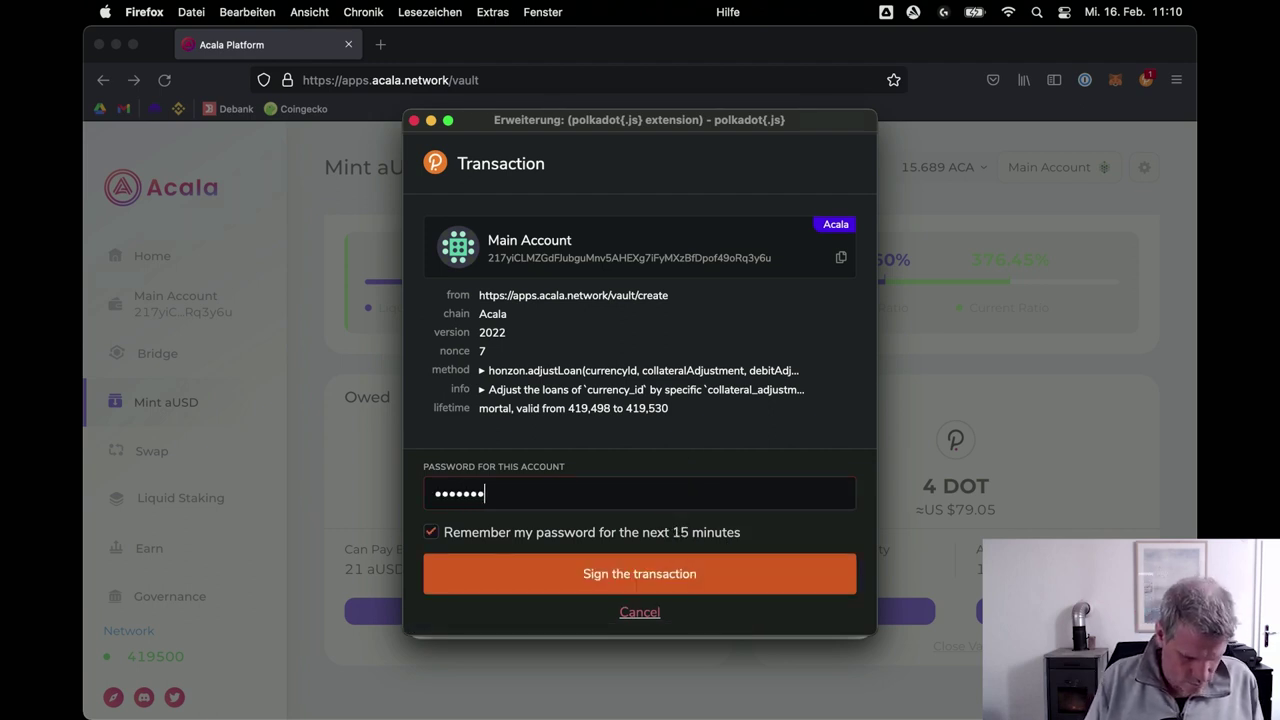
pyautogui.write('****')
pyautogui.click(755, 585)
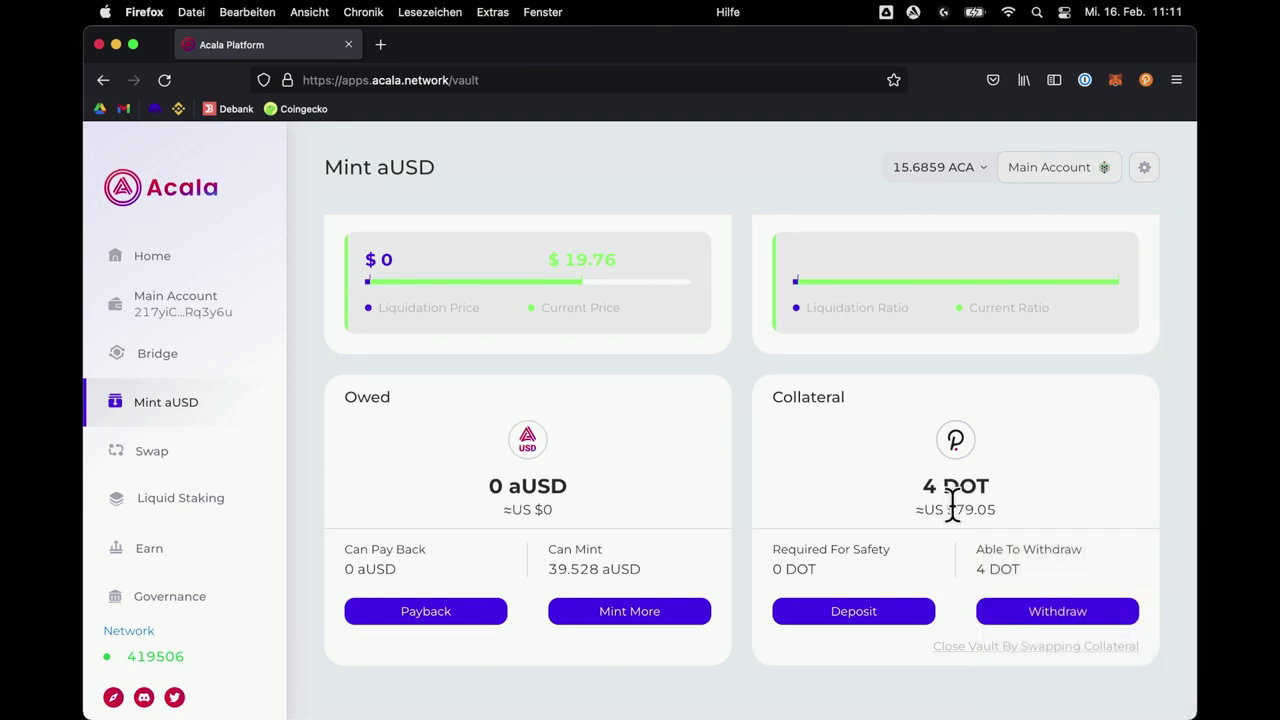
# Withdraw the maximum 4 DOT of collateral from the vault and sign the transaction.
pyautogui.click(1070, 614)
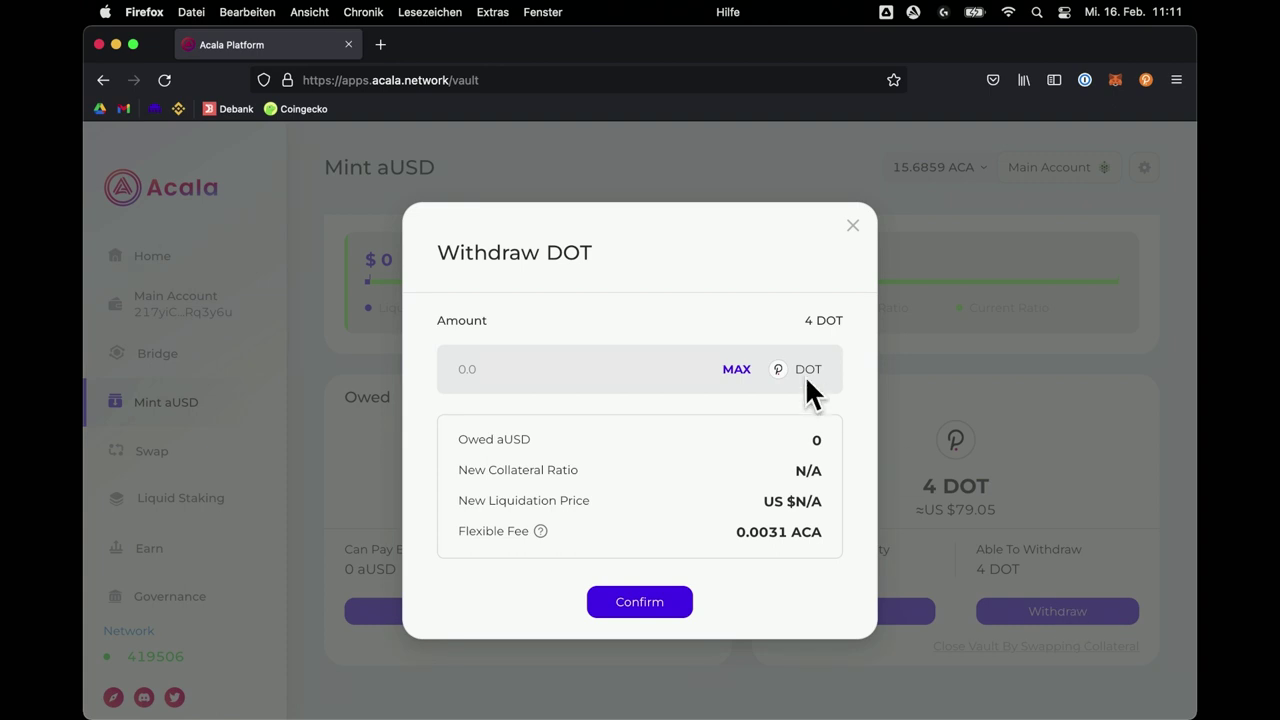
pyautogui.click(737, 369)
pyautogui.click(648, 603)
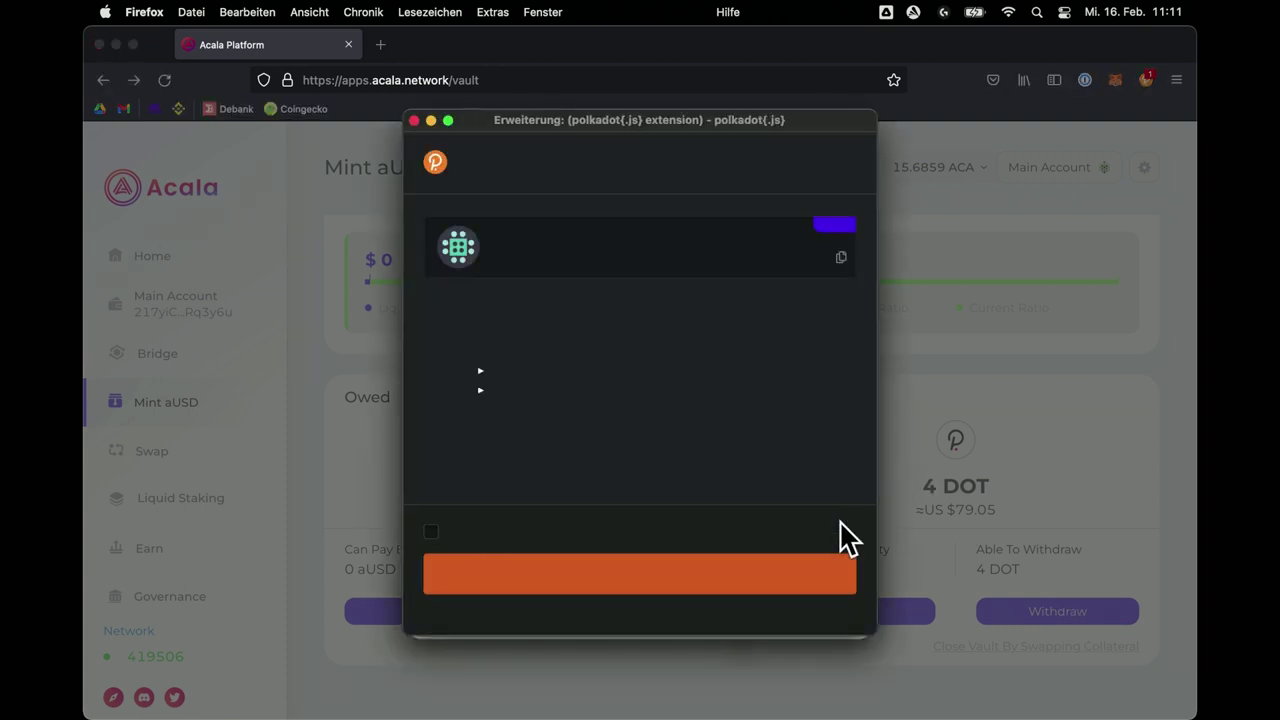
pyautogui.click(768, 576)
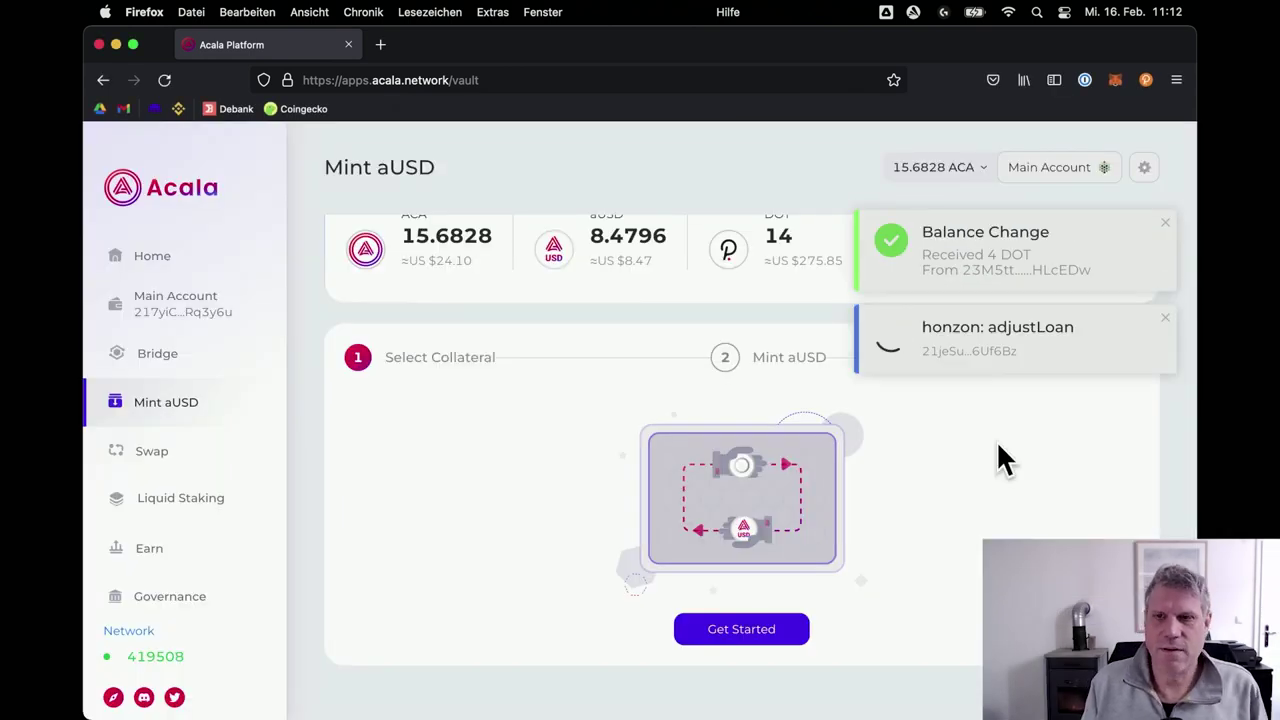
# Open the liquidity withdrawal form in the swap section and choose LP ACA-aUSD as the withdraw token.
pyautogui.click(158, 456)
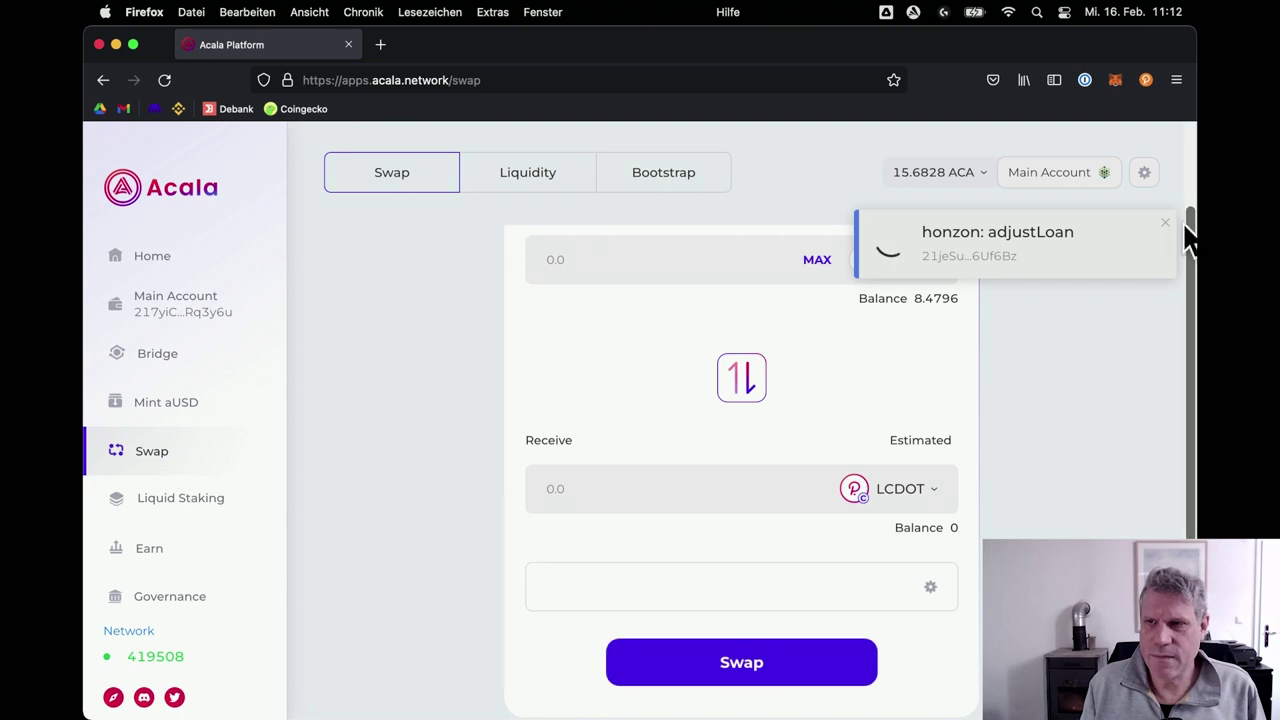
pyautogui.click(530, 178)
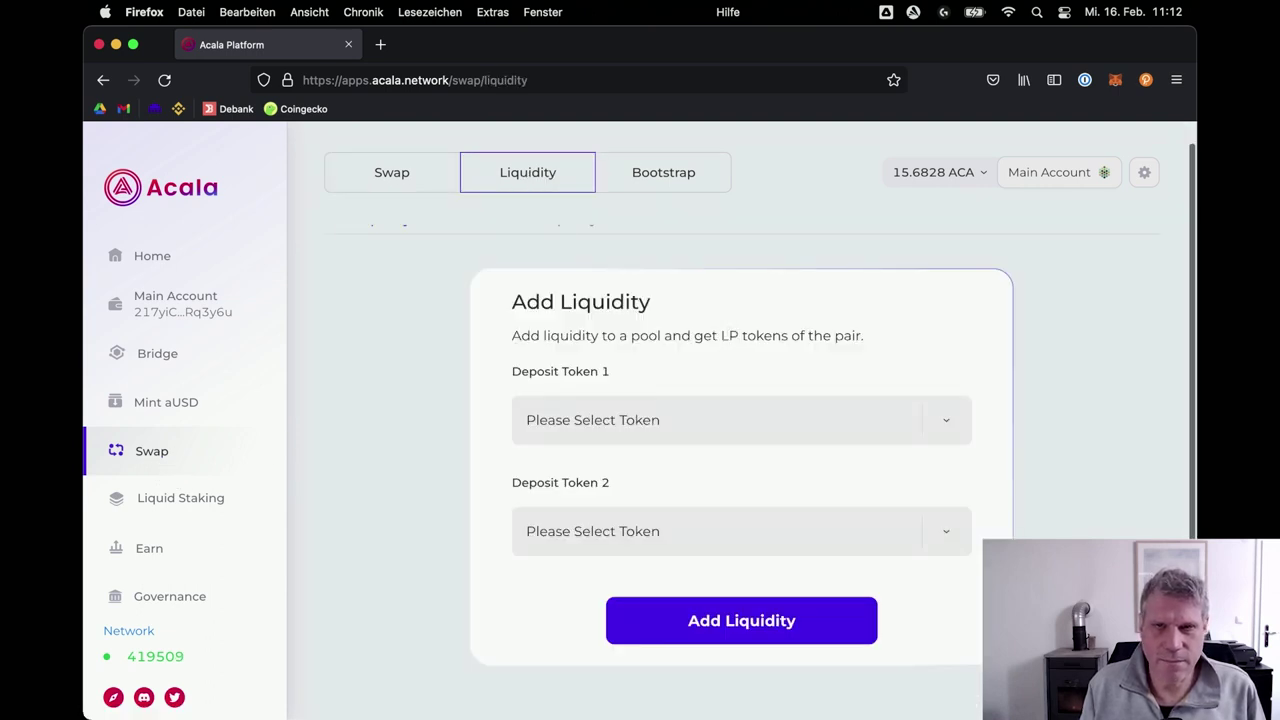
pyautogui.scroll(1, 566, 258)
pyautogui.click(529, 240)
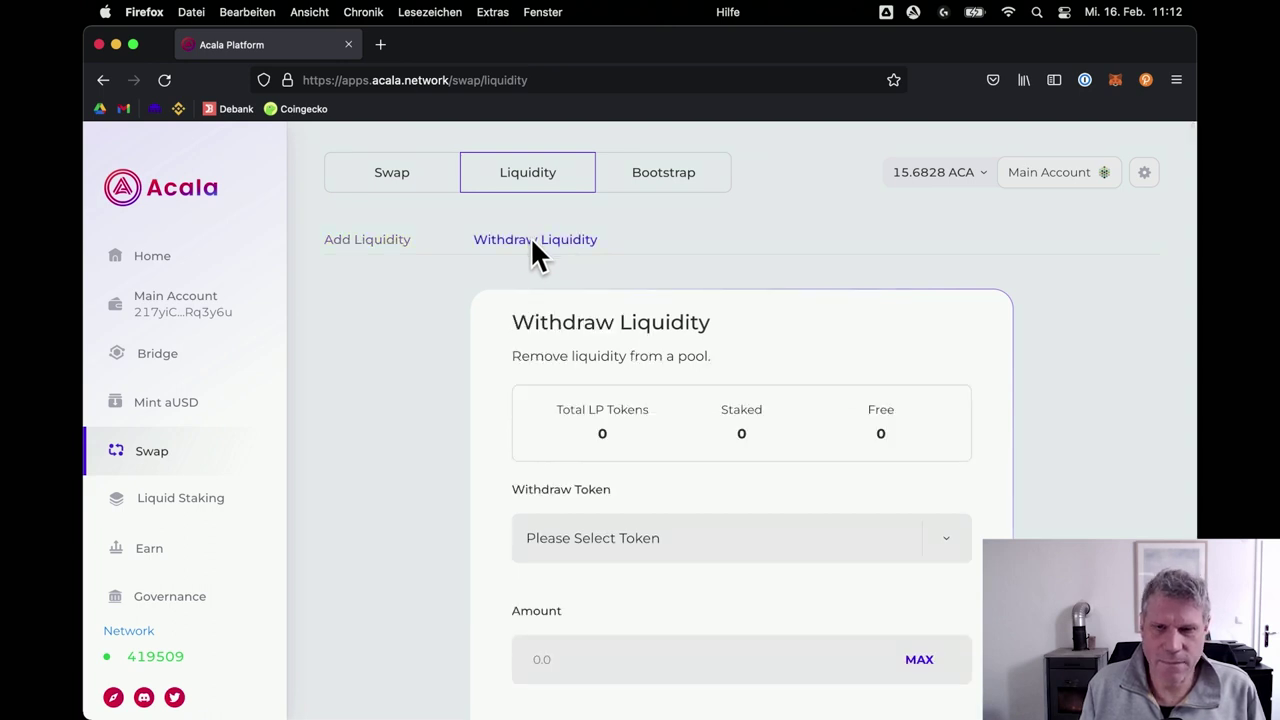
pyautogui.click(945, 550)
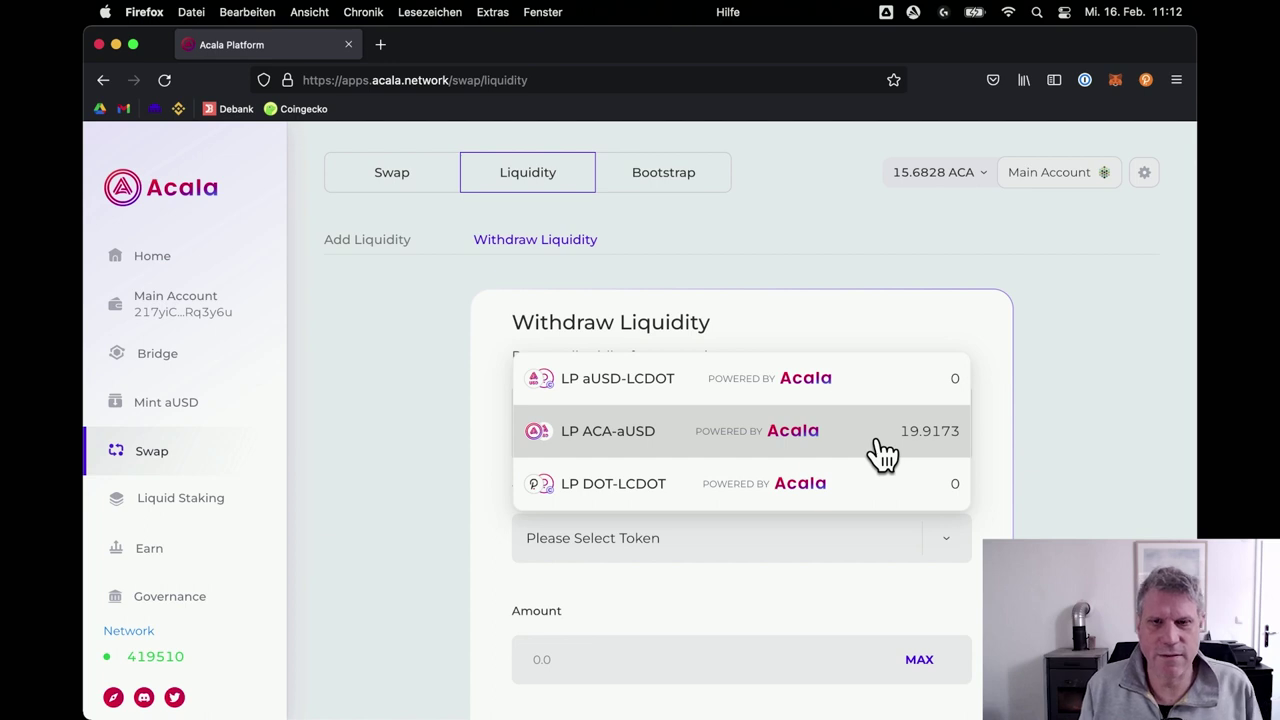
pyautogui.click(640, 448)
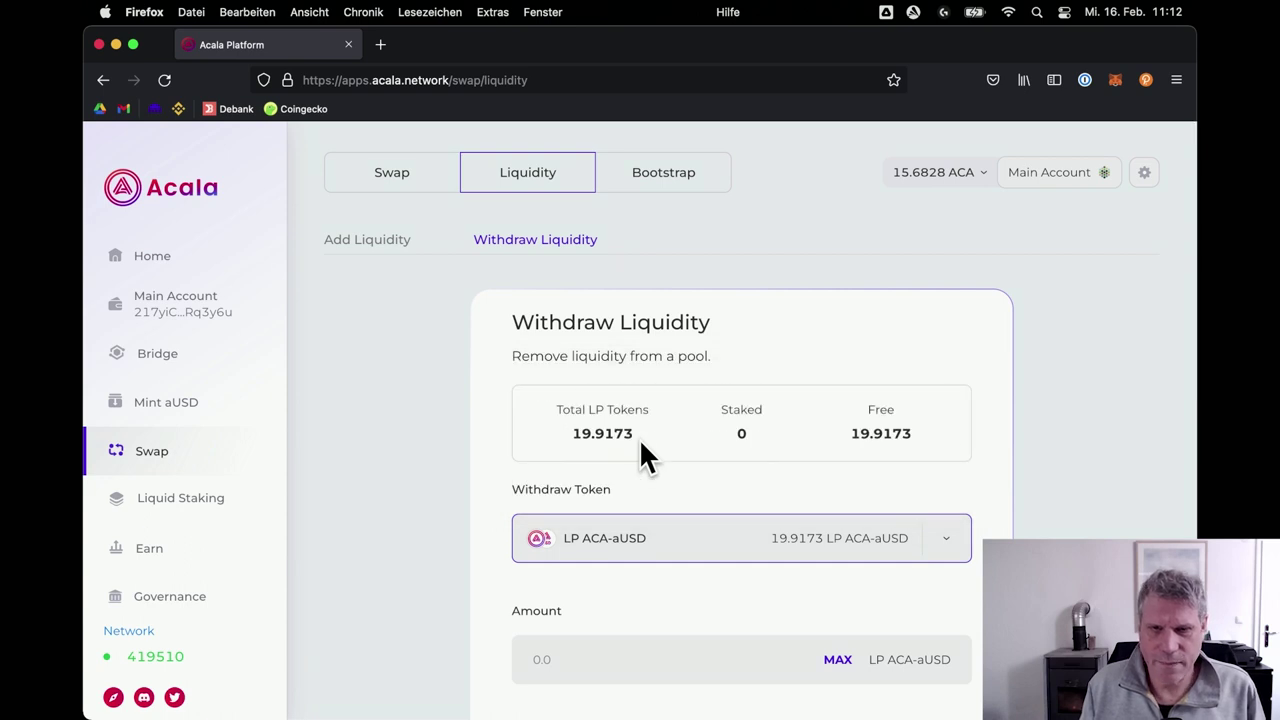
# Withdraw the maximum 19.917347727461 LP ACA-aUSD from the pool and sign the transaction.
pyautogui.scroll(-2, 900, 629)
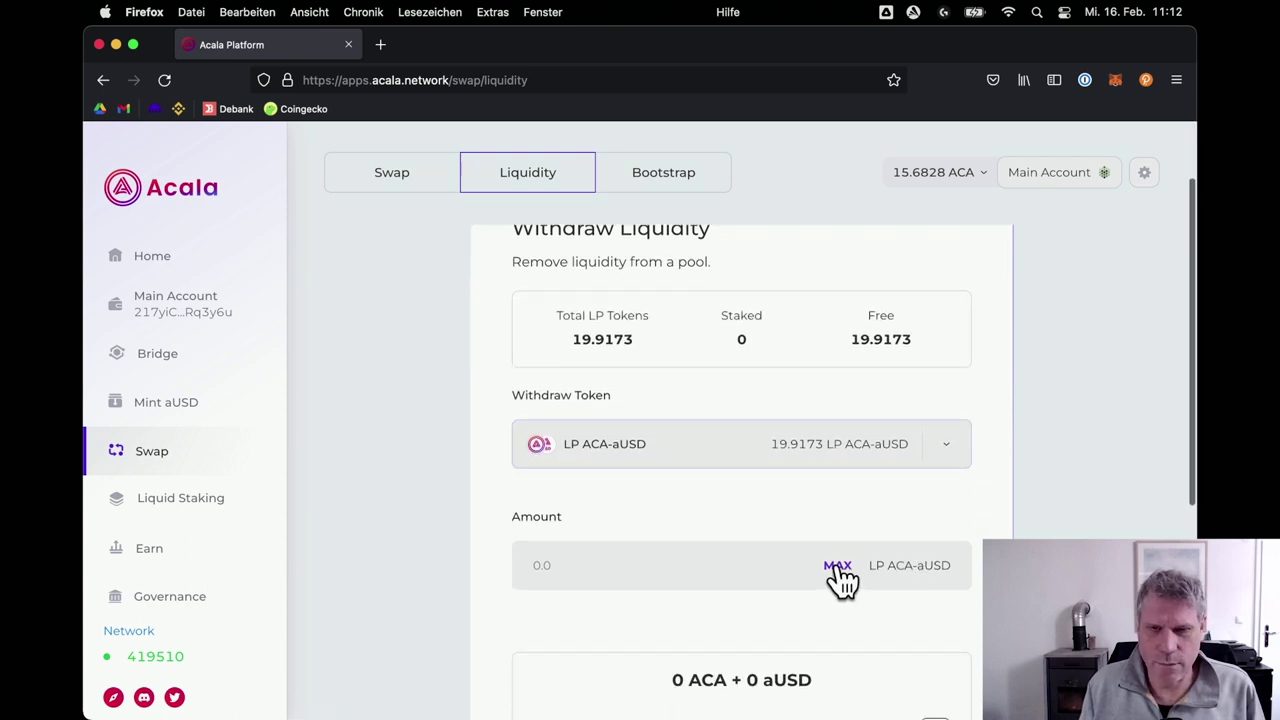
pyautogui.click(838, 566)
pyautogui.scroll(-1, 840, 578)
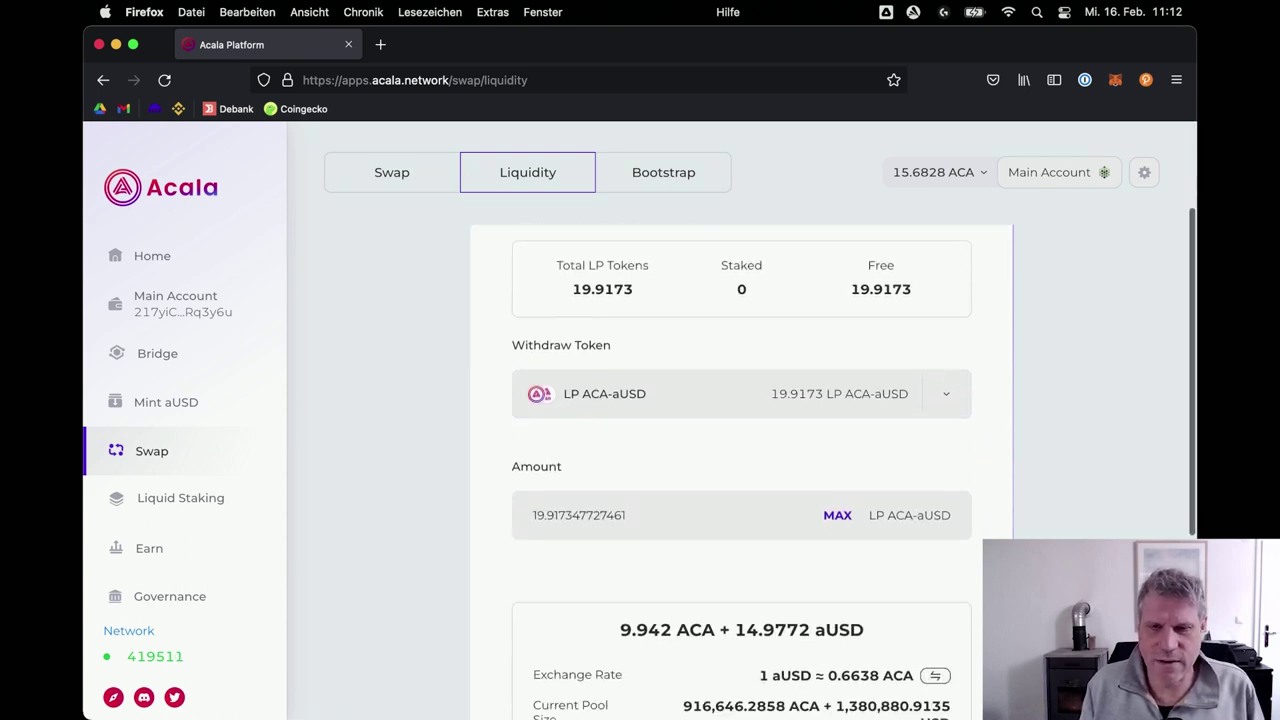
pyautogui.scroll(-5, 889, 594)
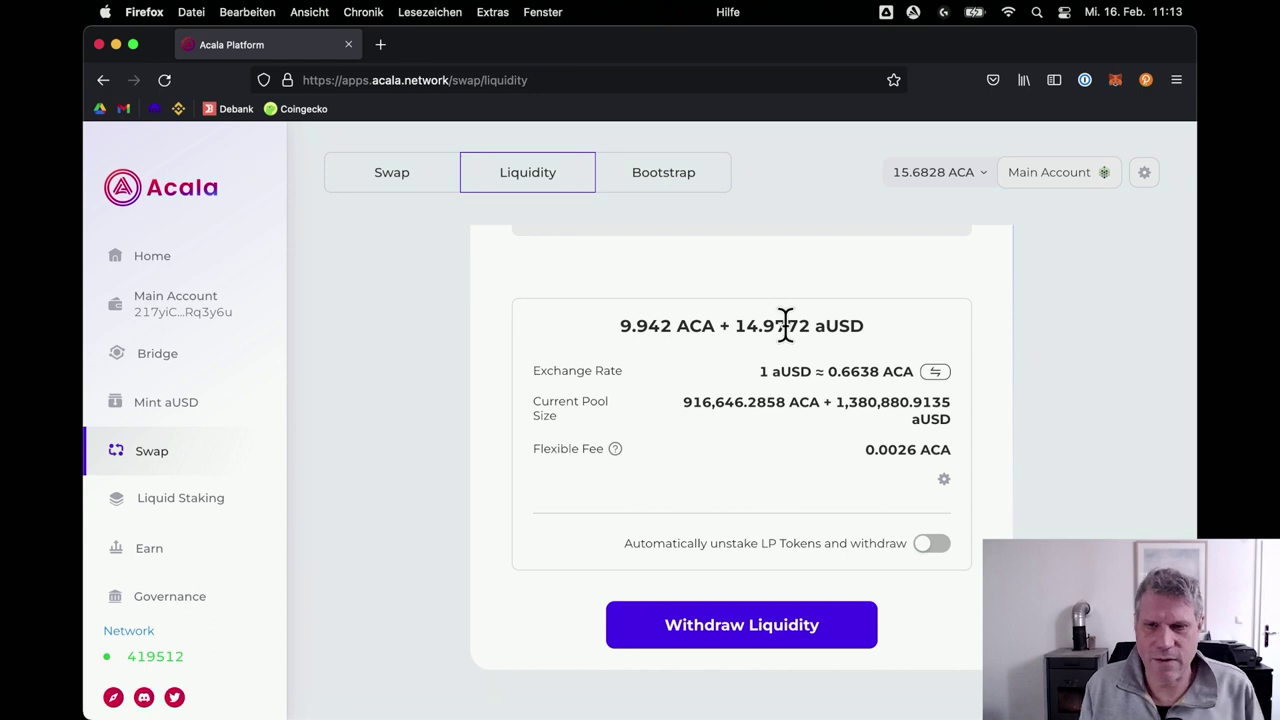
pyautogui.click(806, 632)
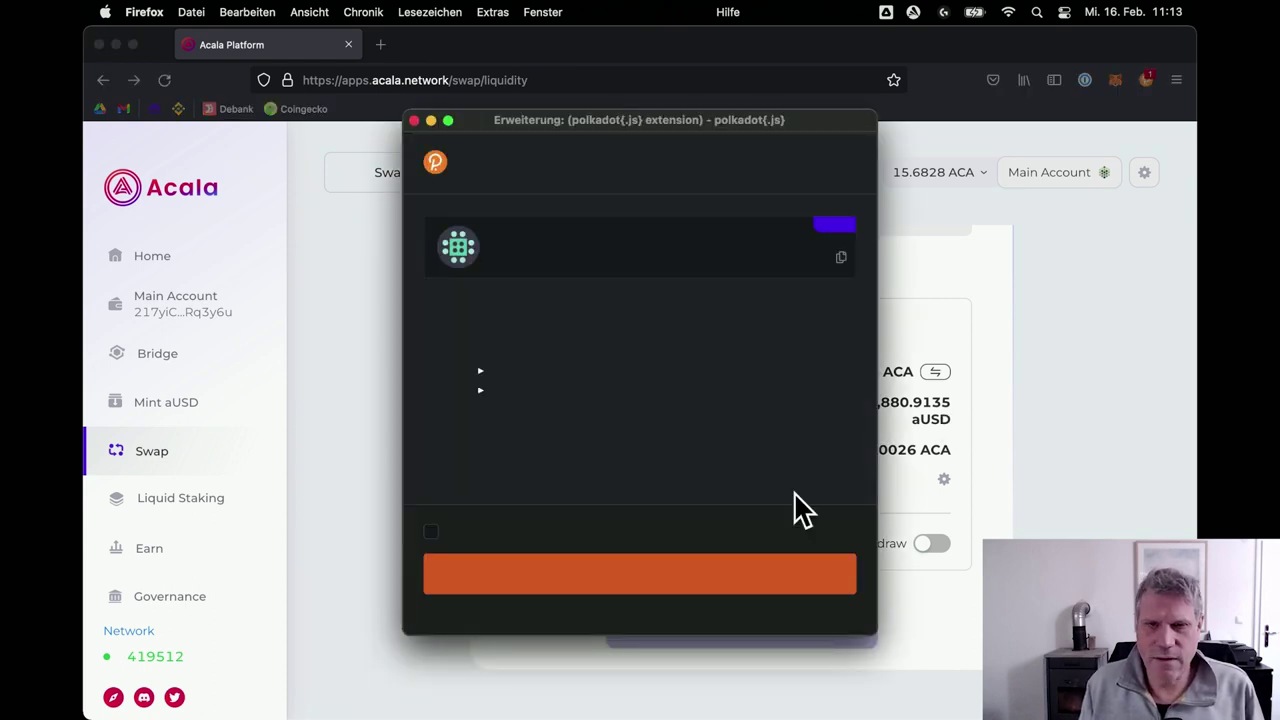
pyautogui.click(742, 580)
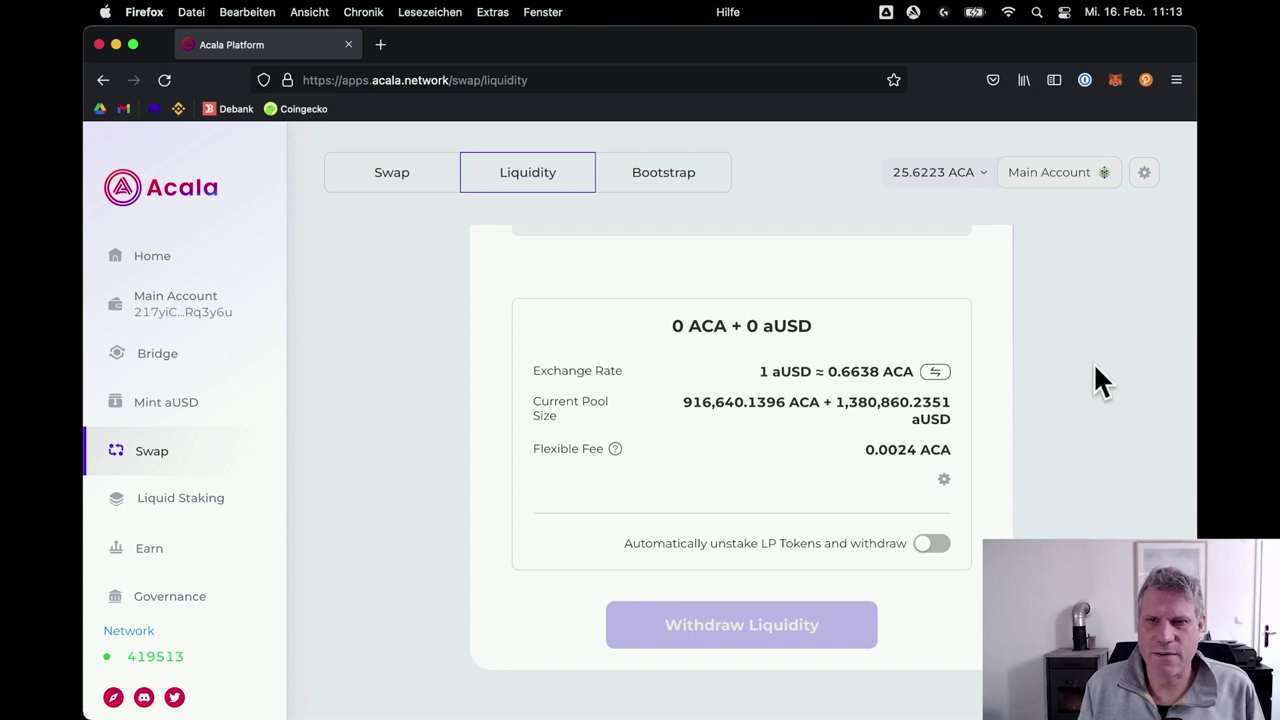
pyautogui.click(975, 175)
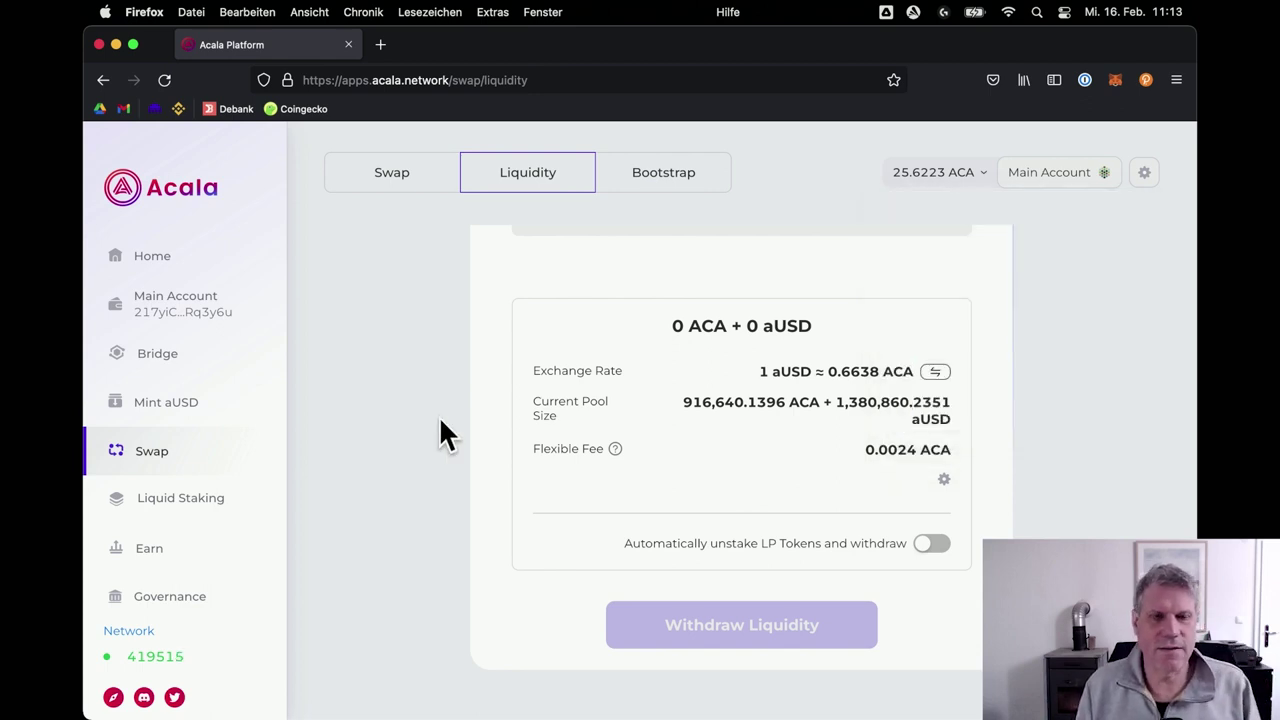
# Return to the token swap form and set it to pay with aUSD and receive ACA.
pyautogui.click(225, 456)
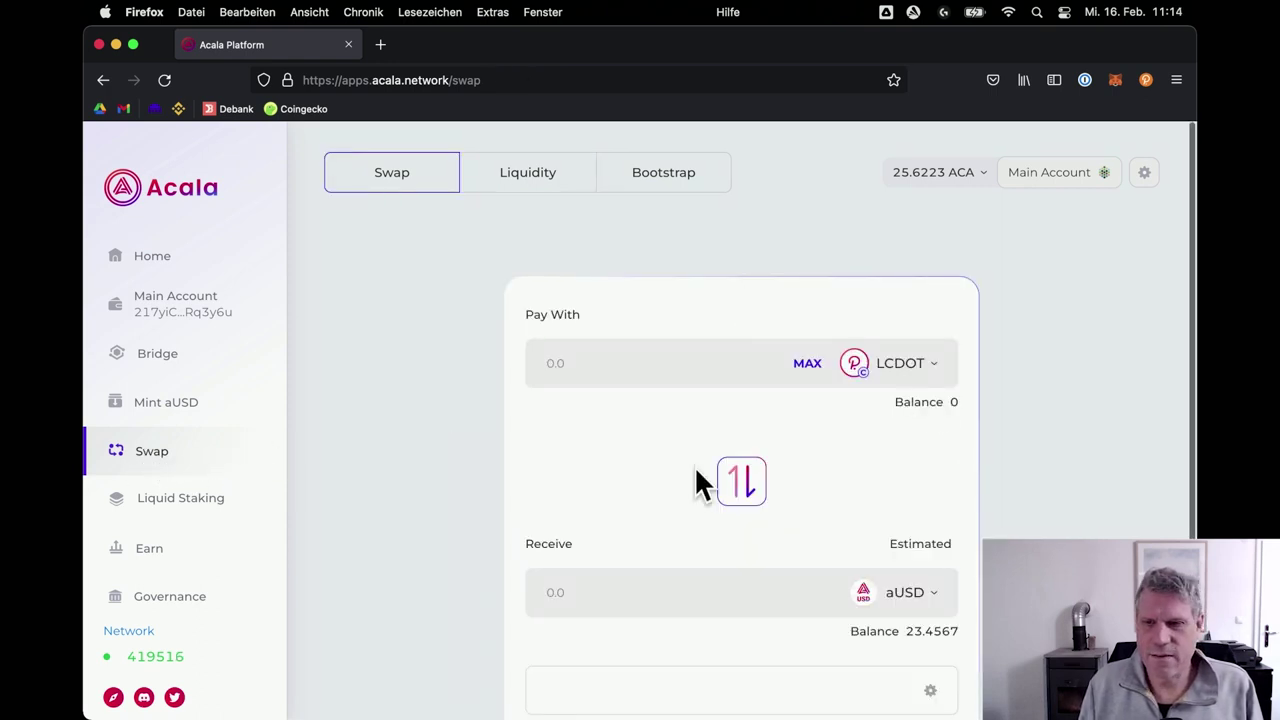
pyautogui.click(922, 349)
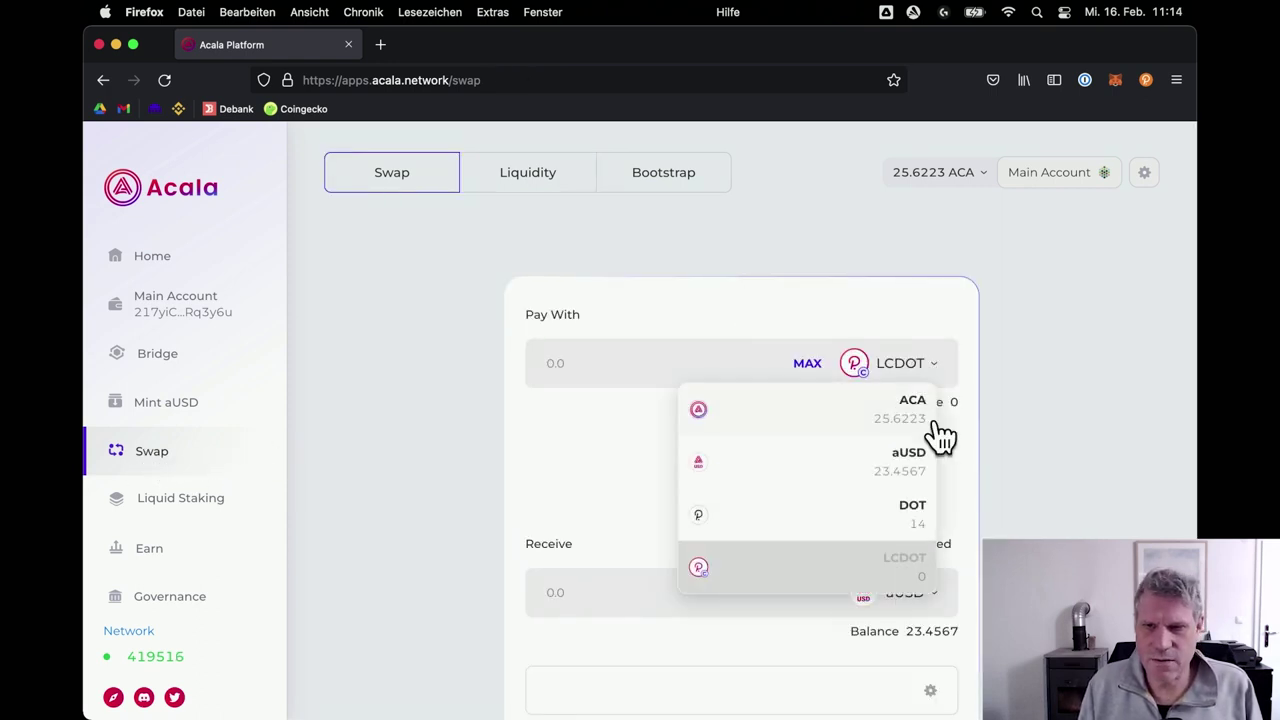
pyautogui.click(891, 457)
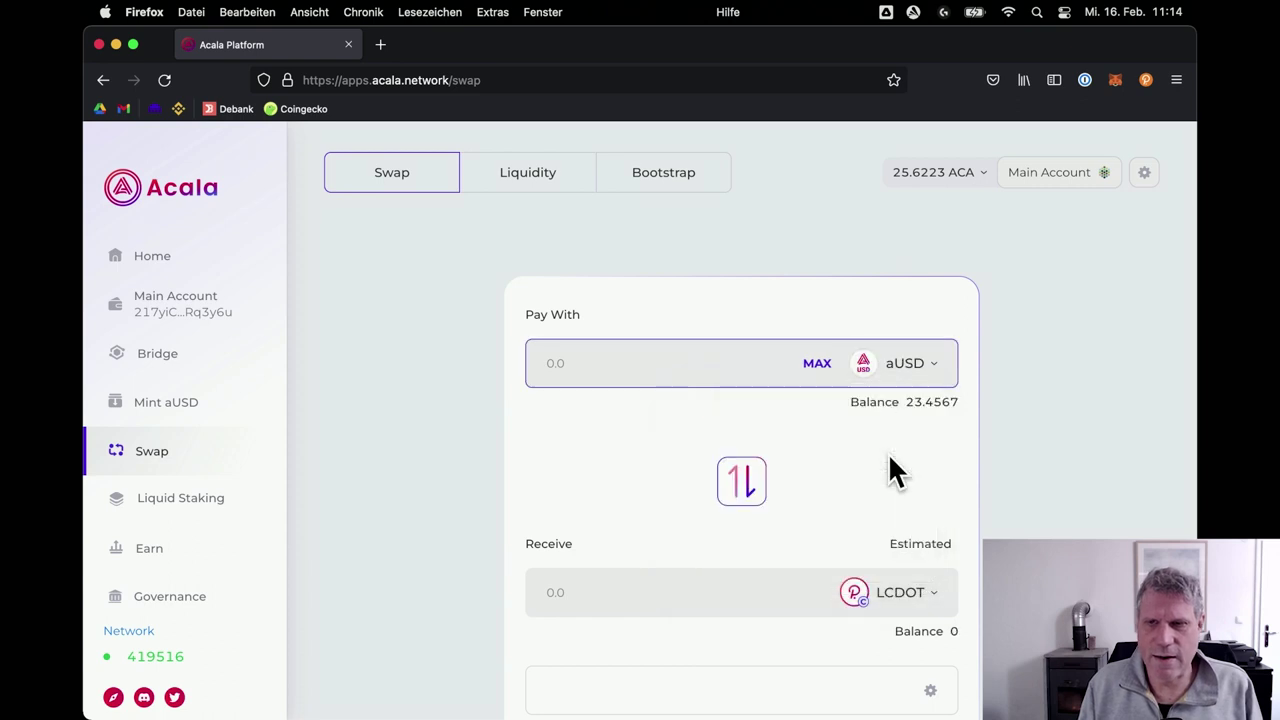
pyautogui.click(928, 600)
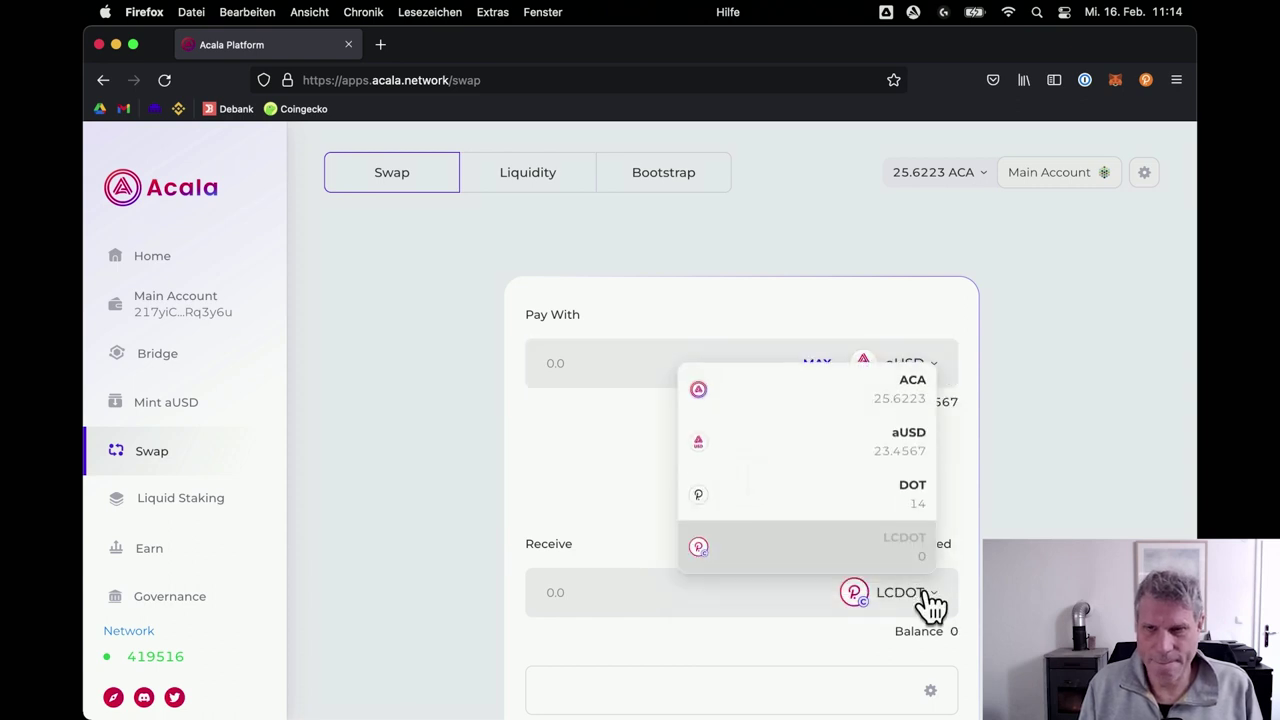
pyautogui.click(900, 390)
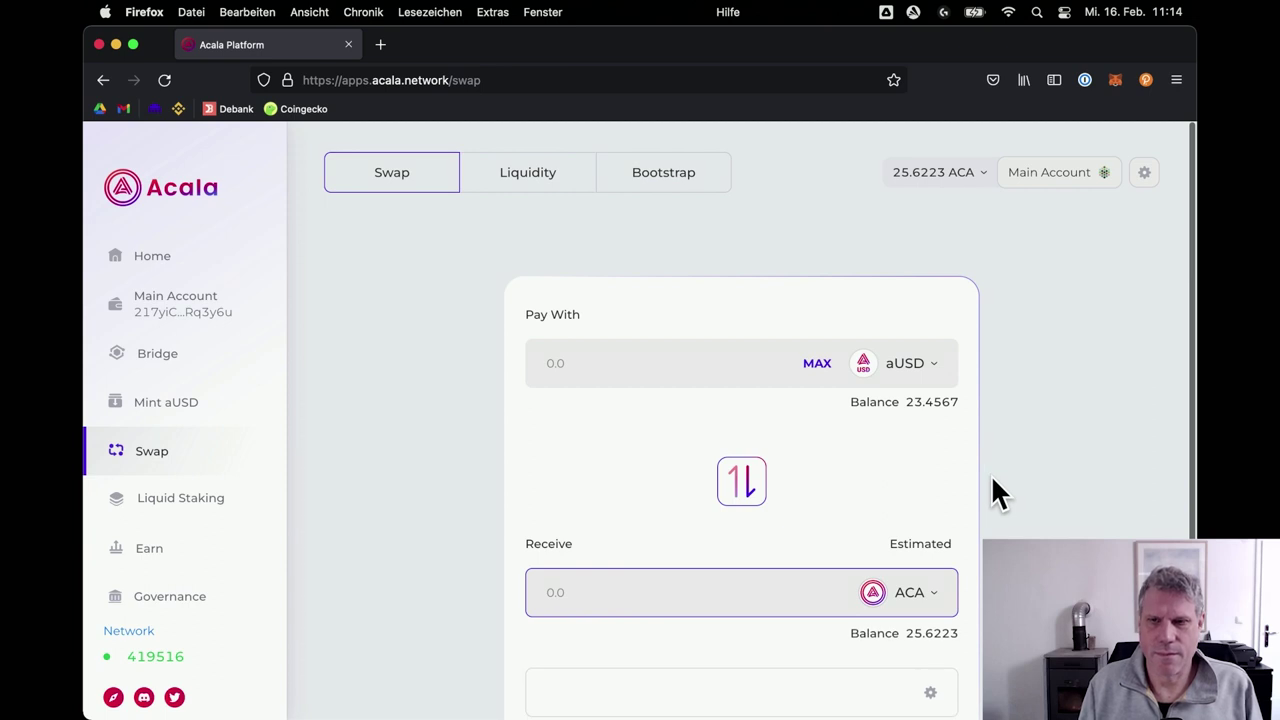
# Swap the maximum aUSD balance for ACA and sign the transaction.
pyautogui.click(817, 364)
pyautogui.scroll(-3, 962, 463)
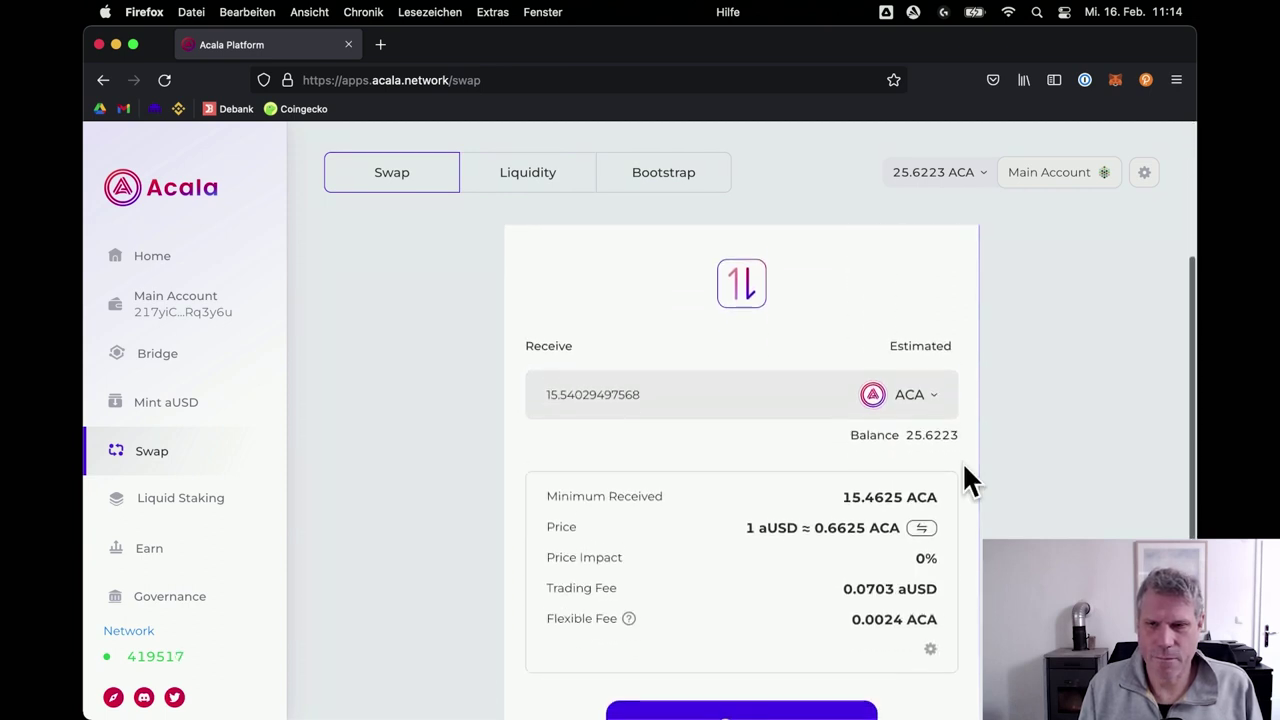
pyautogui.click(766, 594)
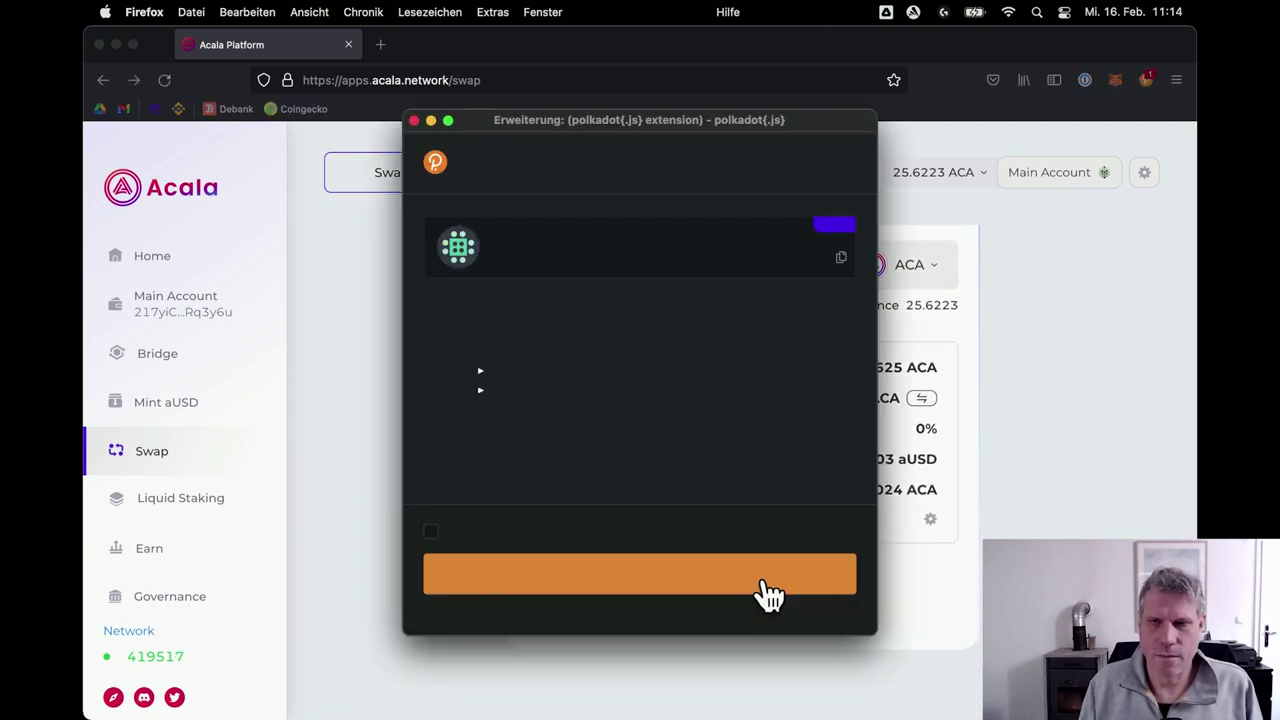
pyautogui.click(768, 590)
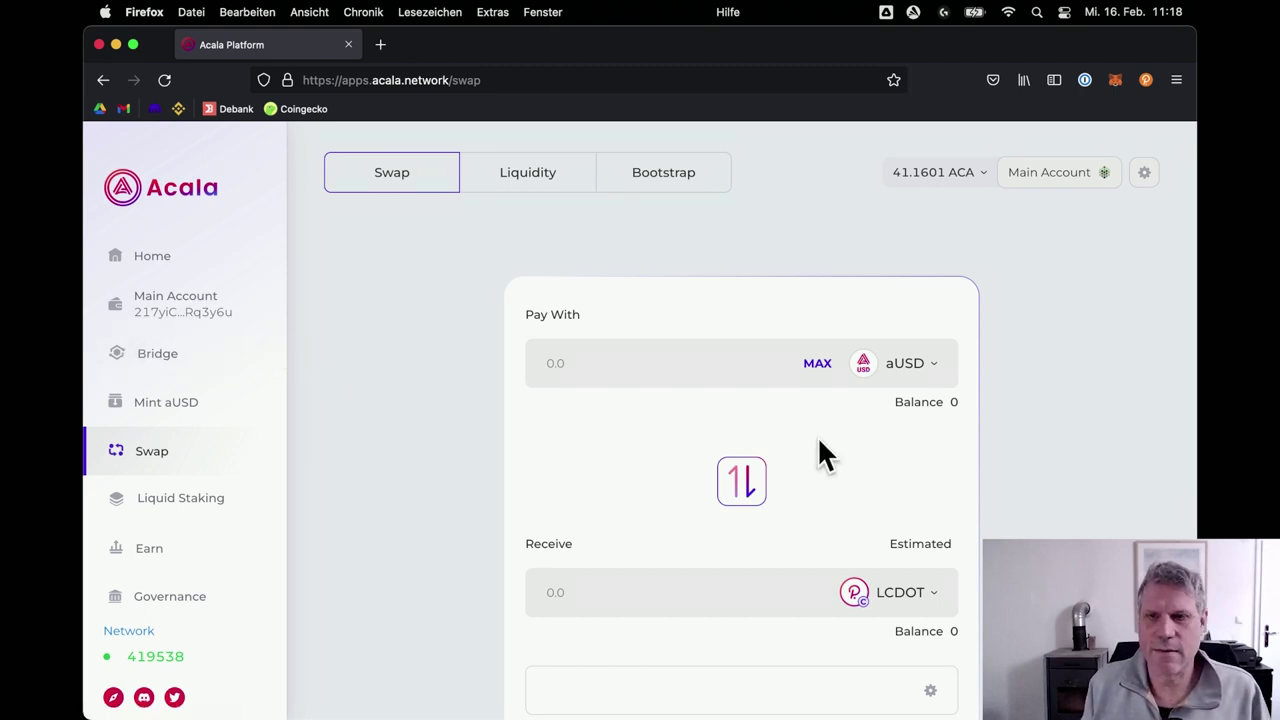
# Set up a swap quote paying 4 DOT and receiving ACA, without submitting it.
pyautogui.click(908, 370)
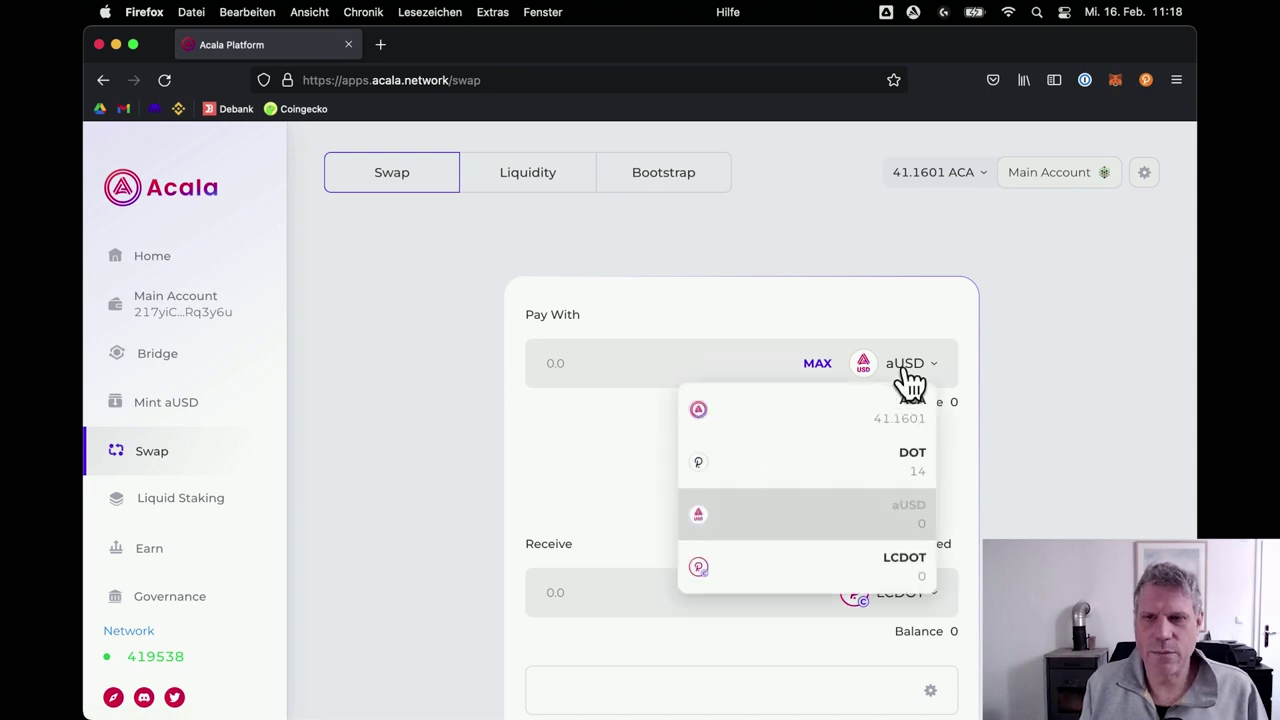
pyautogui.click(880, 470)
pyautogui.click(918, 596)
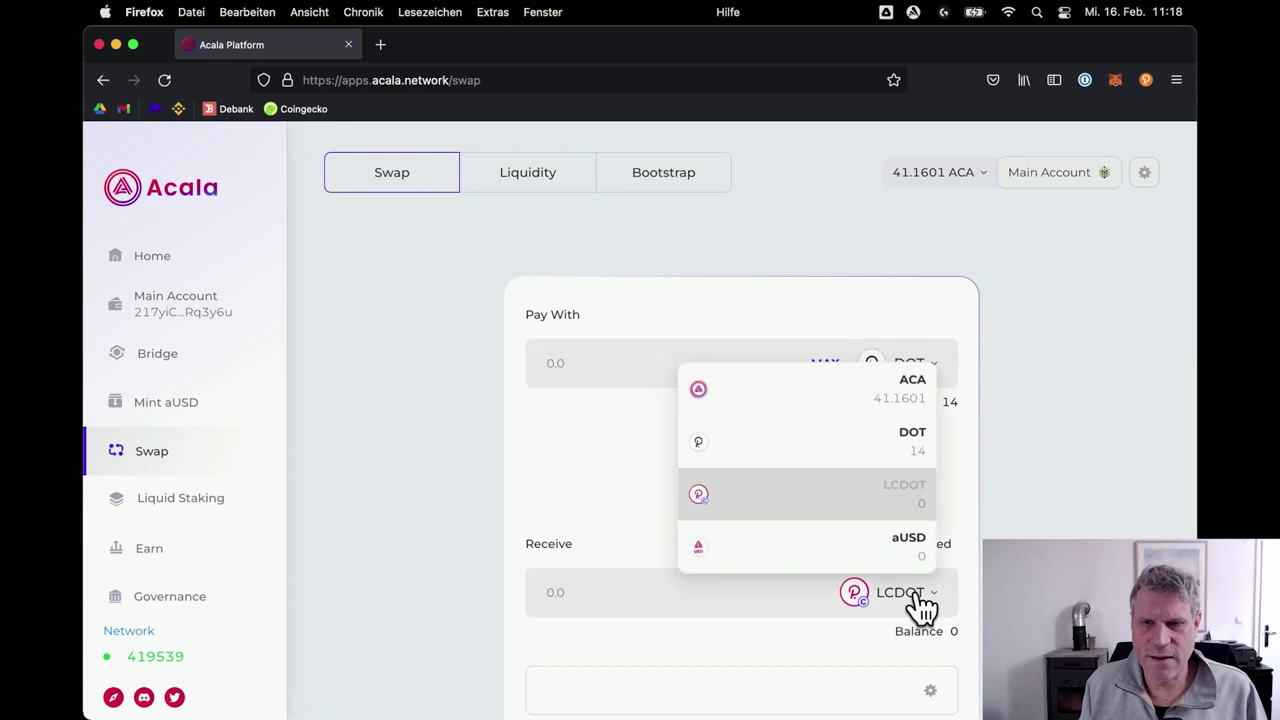
pyautogui.click(887, 388)
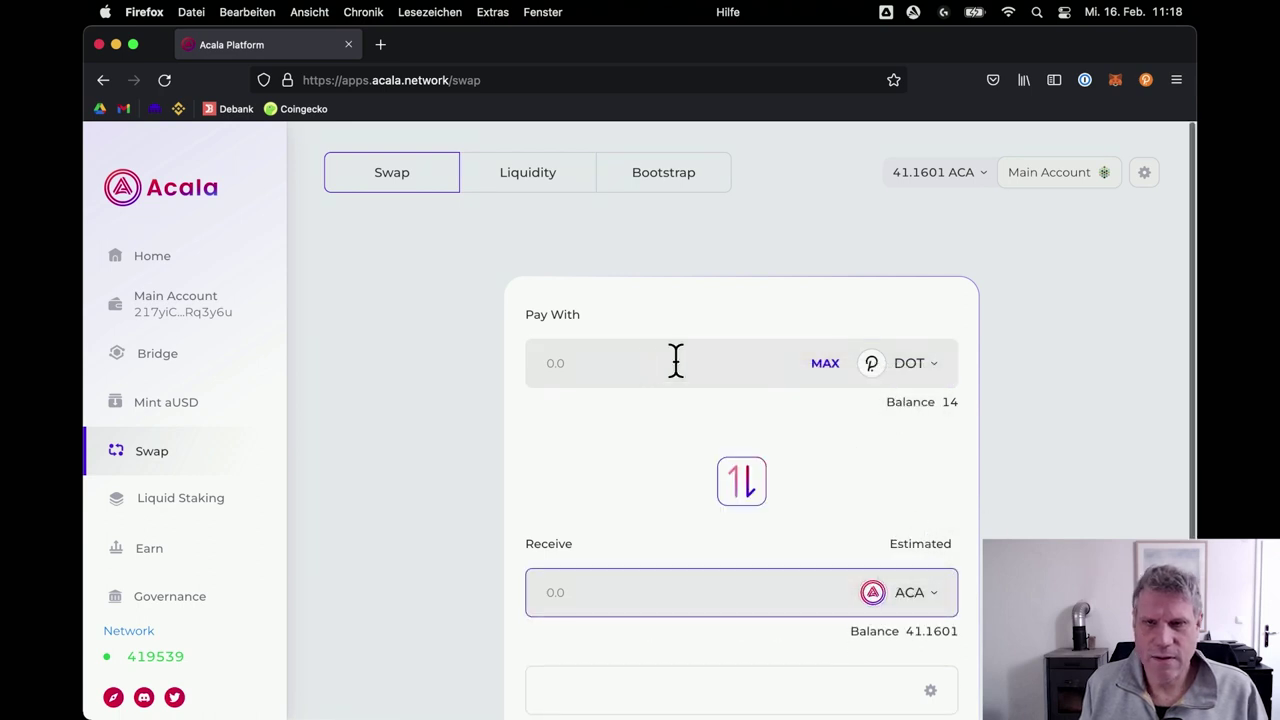
pyautogui.click(646, 377)
pyautogui.write('4')
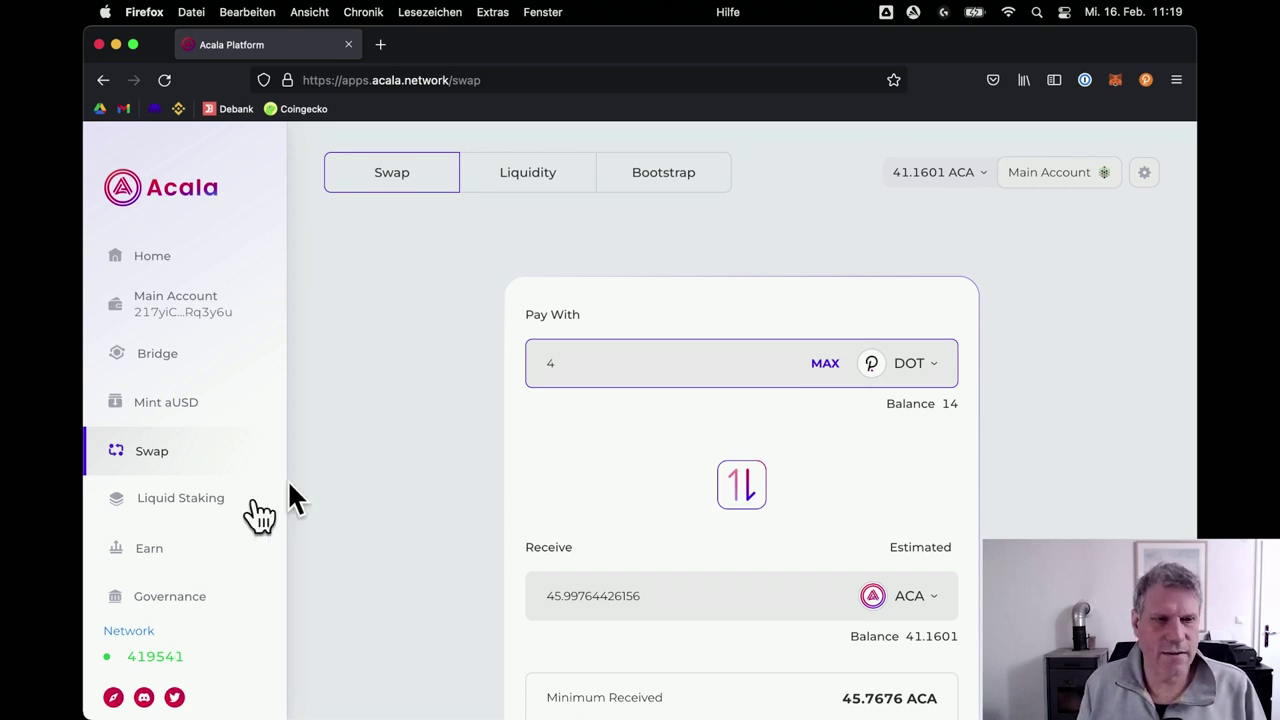
# Open the Earn overview to examine the LP staking pools and their rates.
pyautogui.click(140, 558)
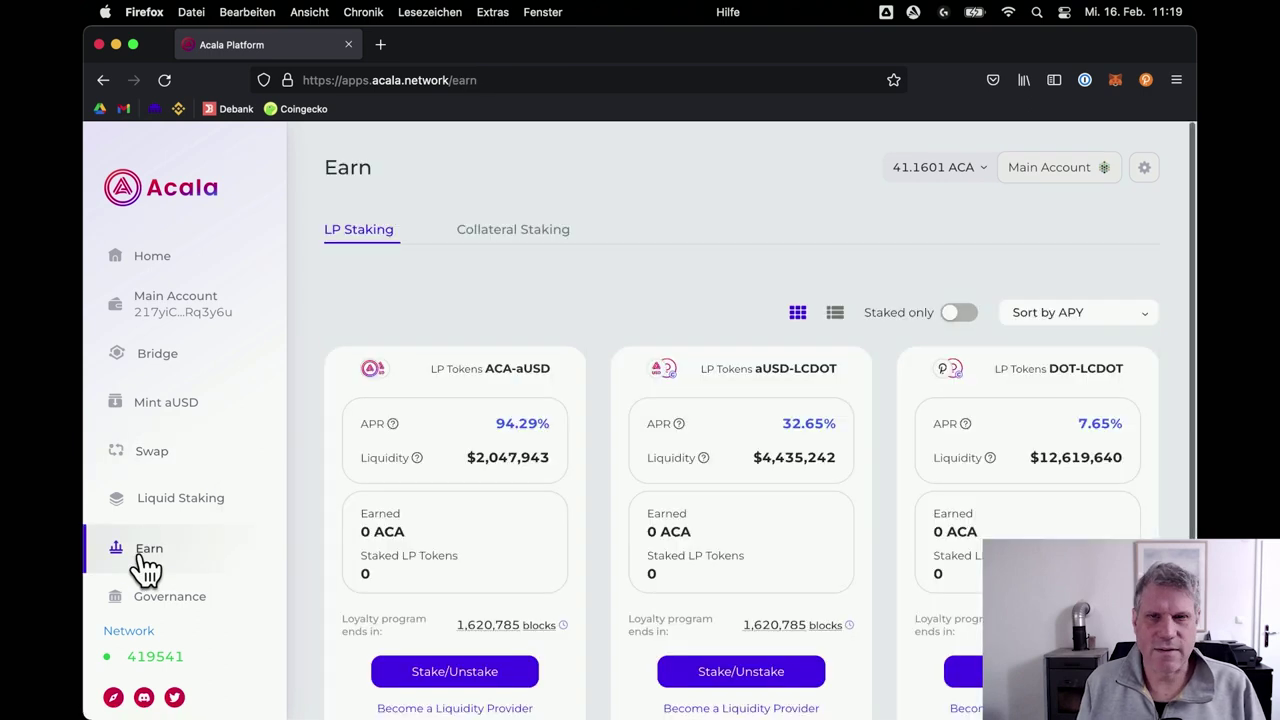